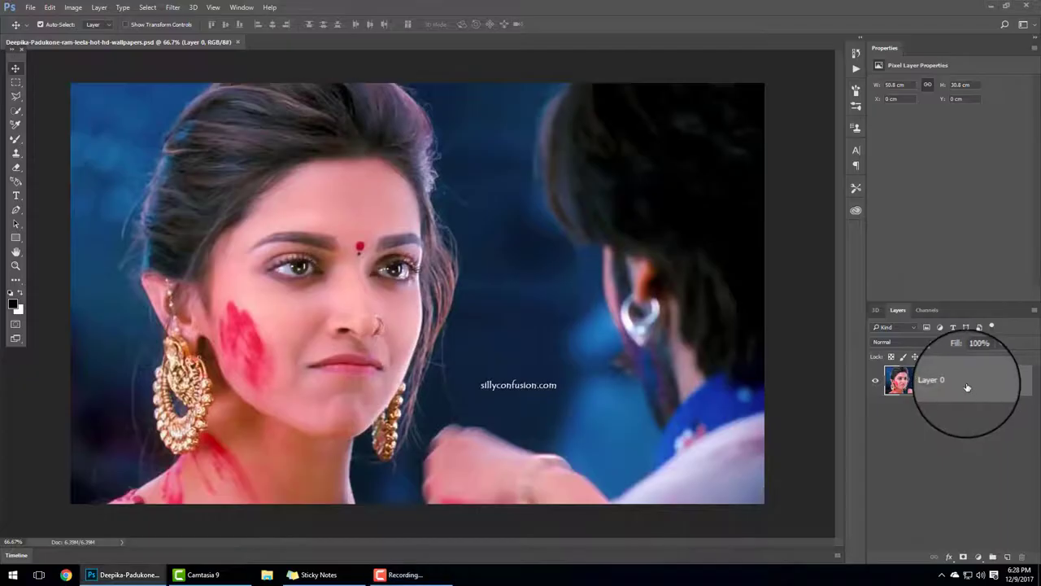
Duplicate the base portrait layer, Layer 0, to create Layer 0 copy
left_click_drag(966, 383, 1007, 555)
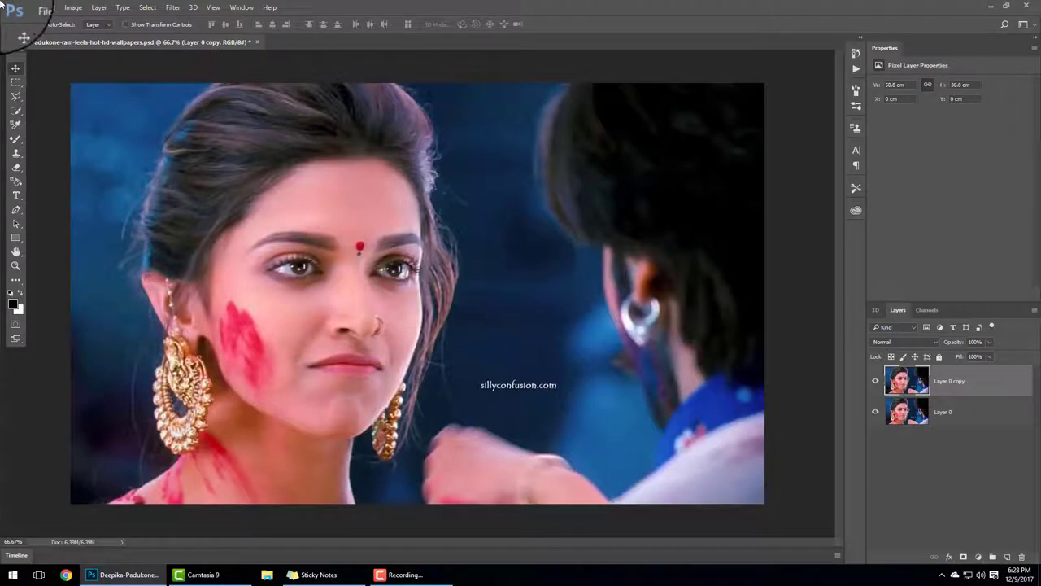
Apply Auto Color to Layer 0 copy and toggle its visibility to compare
left_click(73, 10)
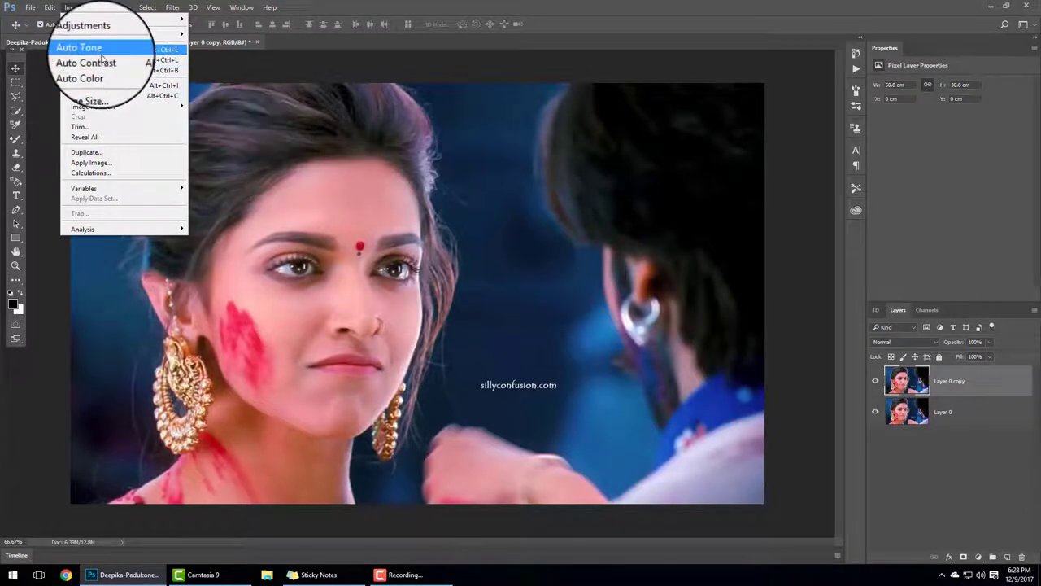
left_click(73, 8)
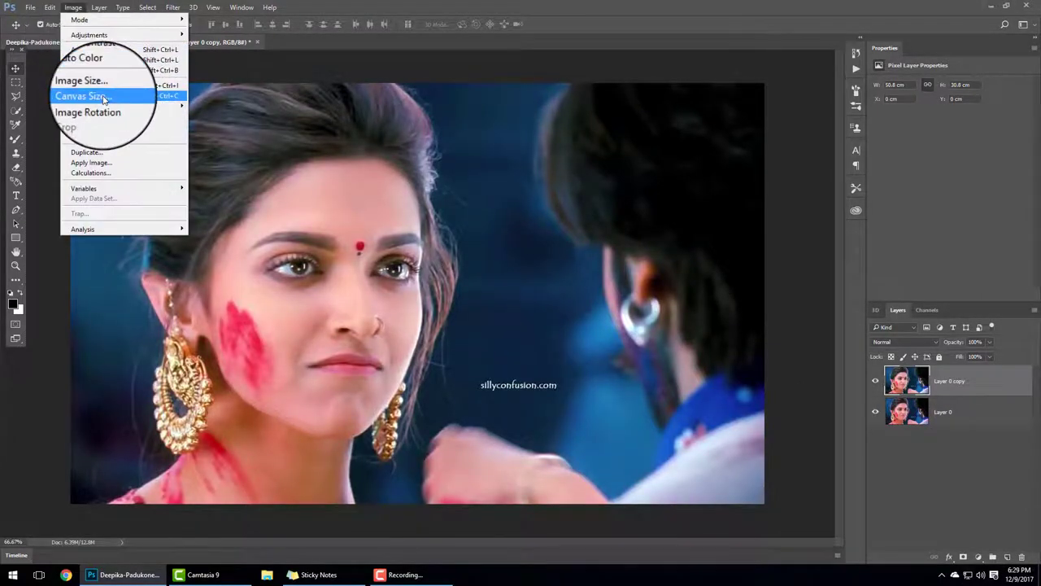
left_click(73, 8)
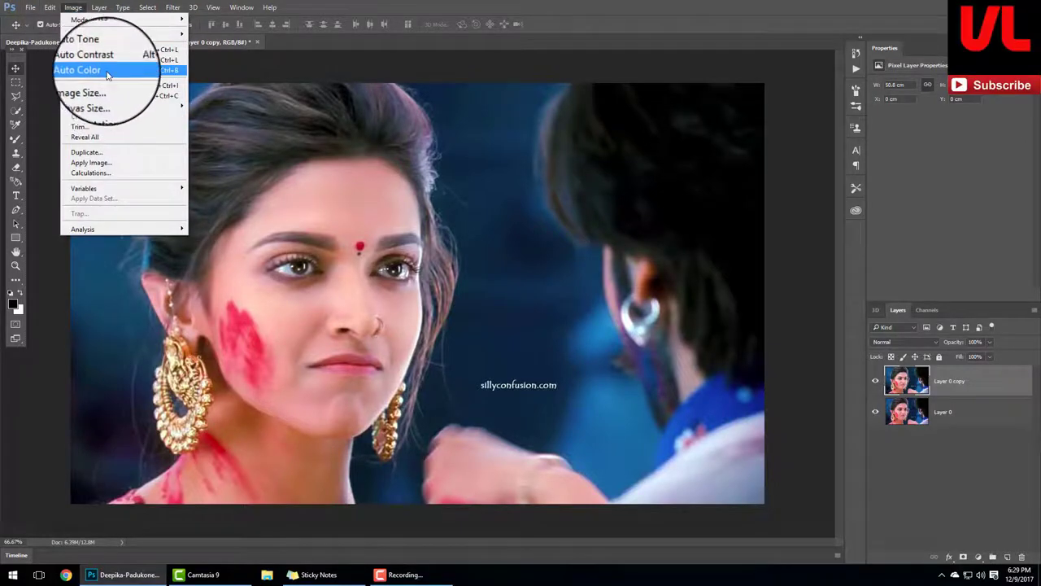
left_click(106, 75)
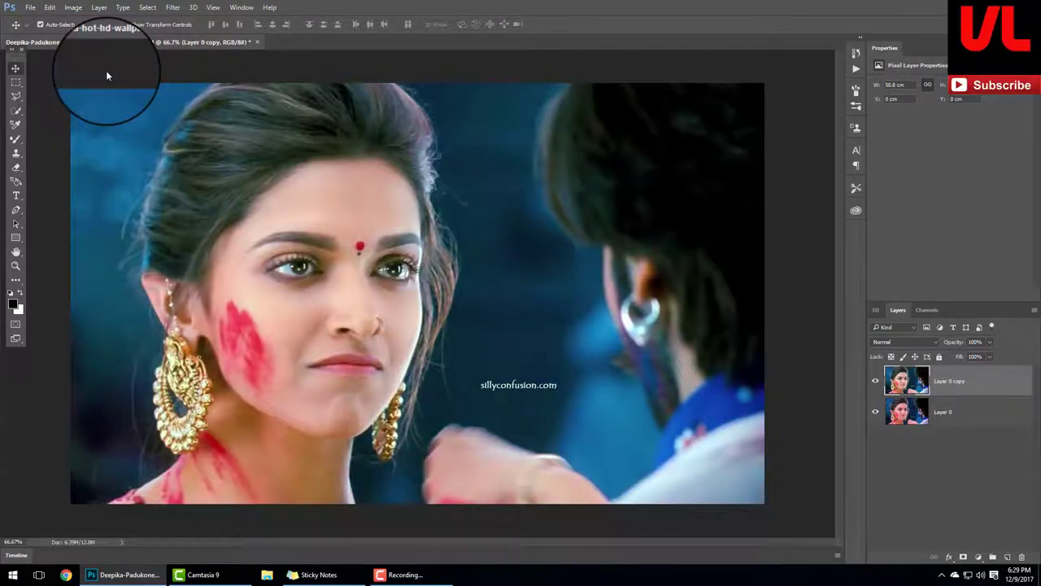
left_click(876, 381)
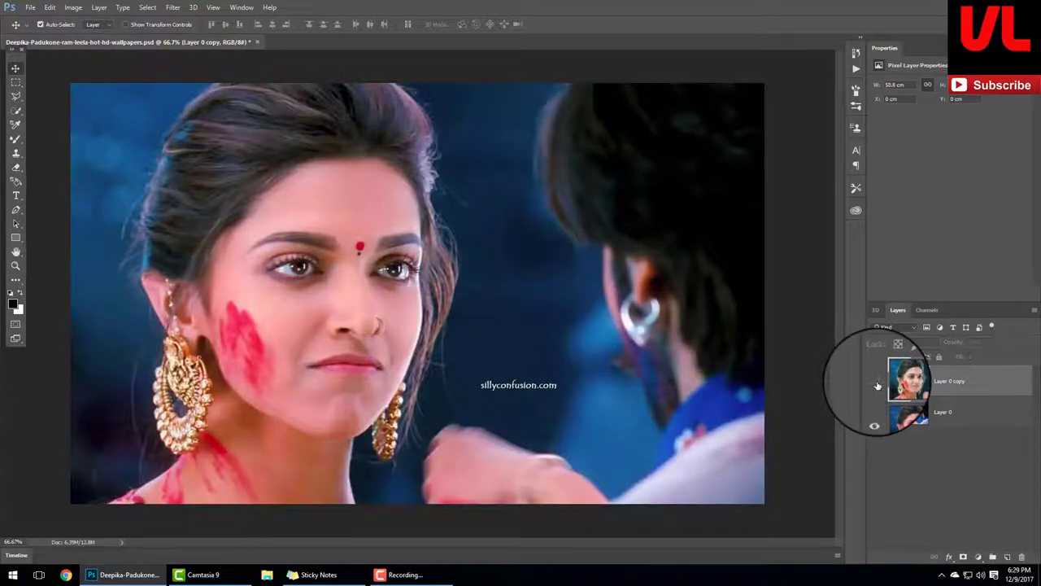
left_click(876, 382)
mouse_move(907, 381)
left_mouse_down()
mouse_move(1008, 557)
mouse_move(917, 395)
left_mouse_up()
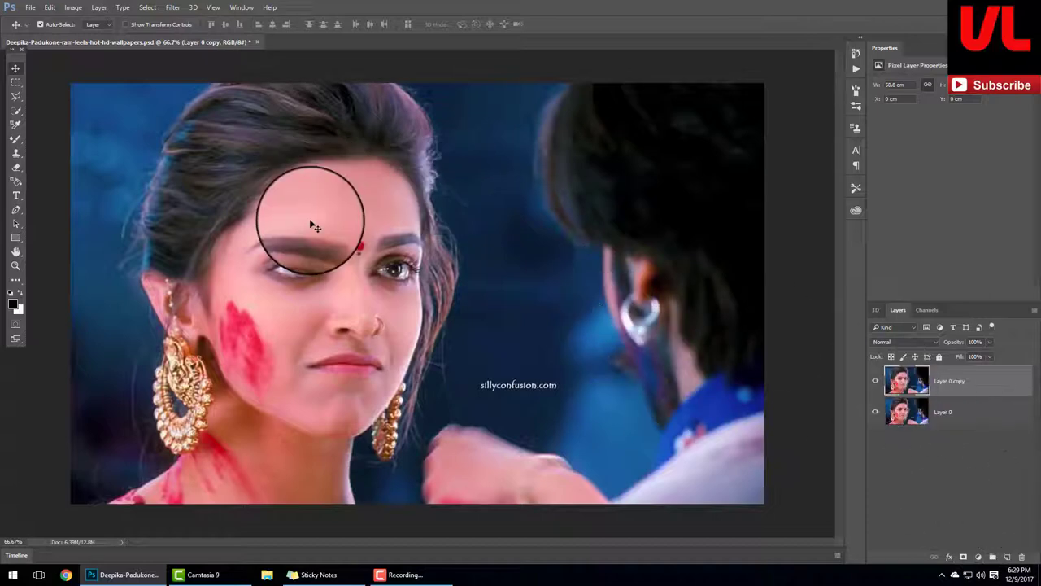
Deepen the shadows with Levels, setting the black input to 21
key("ctrl+l")
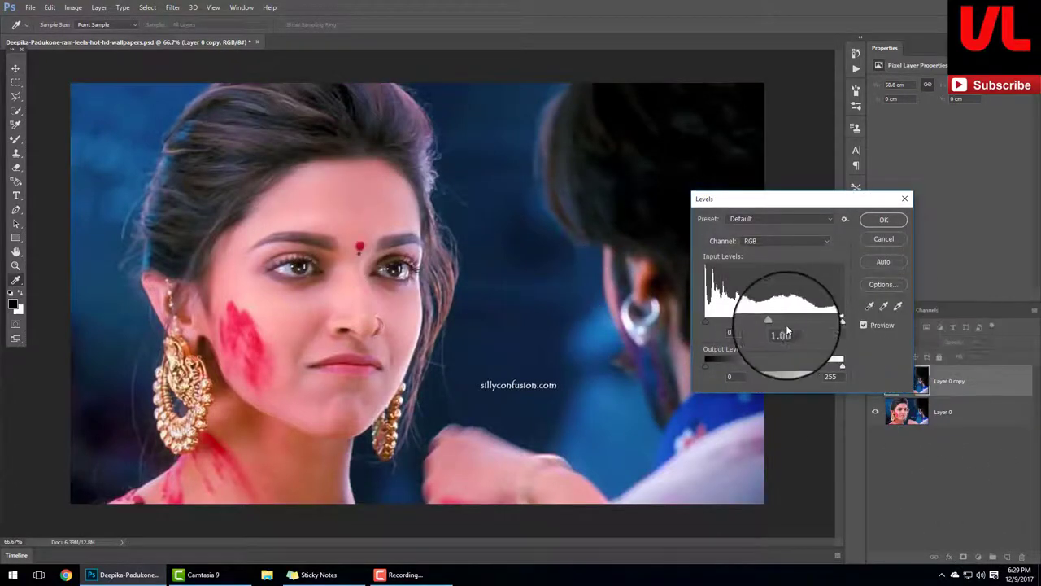
left_click_drag(704, 320, 715, 324)
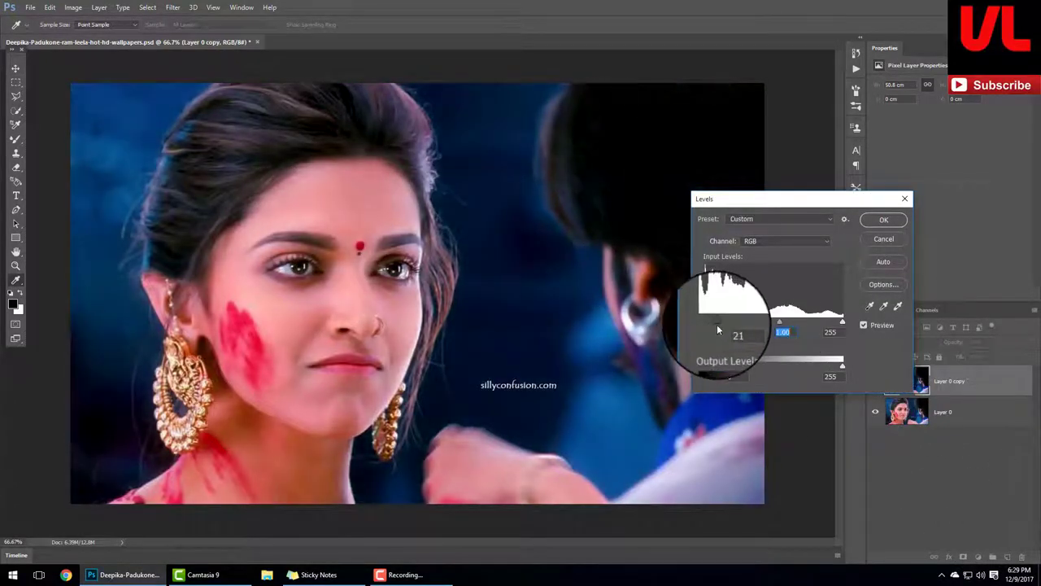
left_click(883, 220)
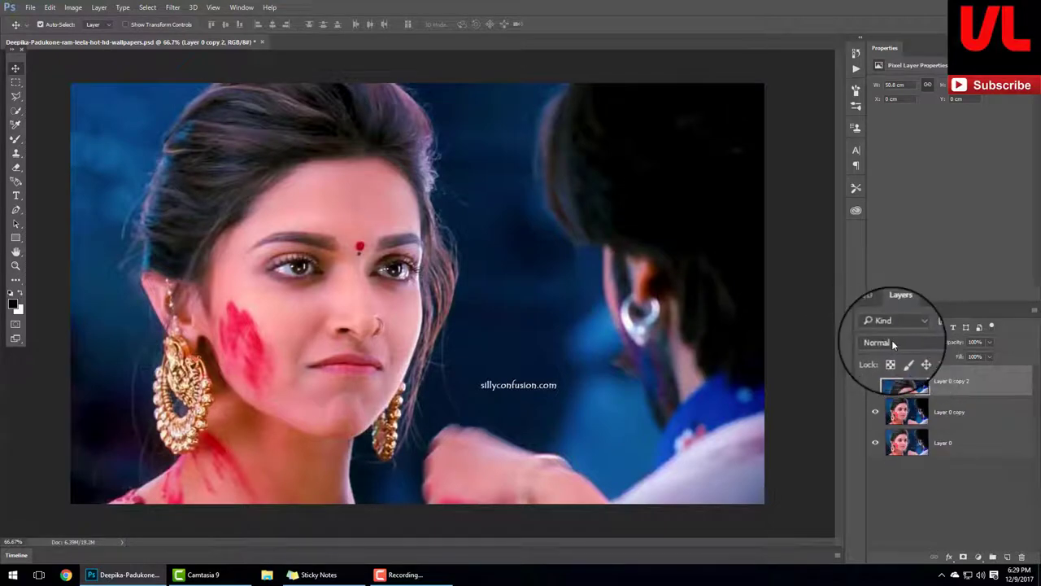
Run the High Pass filter at radius 24 on the layer
left_click(172, 7)
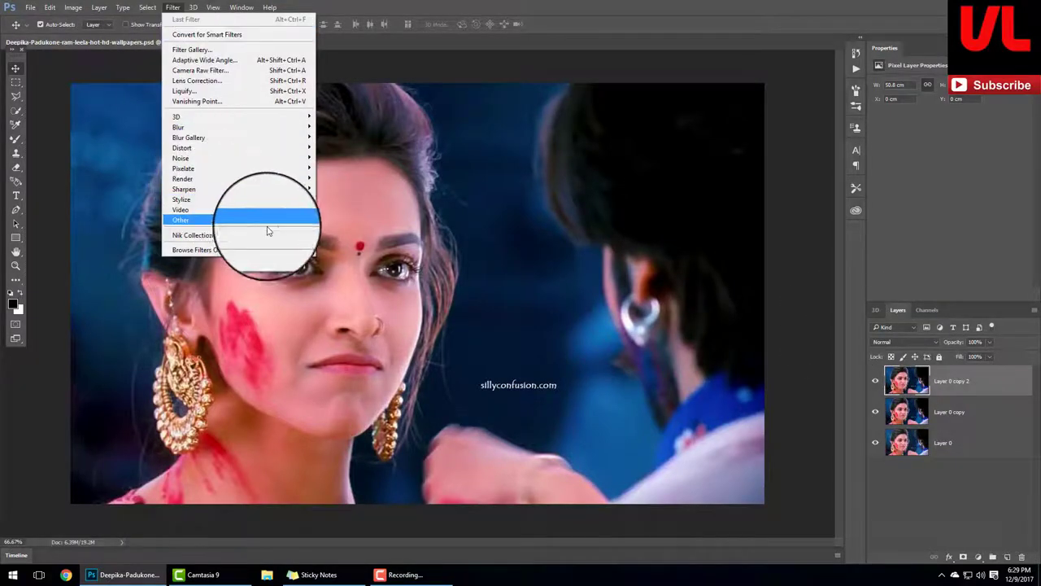
mouse_move(180, 219)
left_click(348, 225)
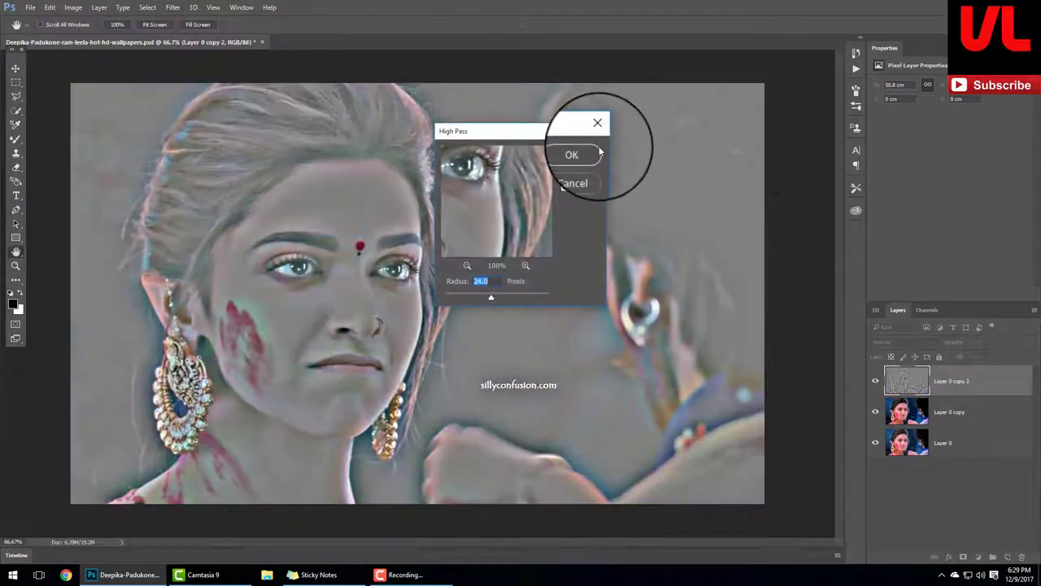
left_click(598, 153)
Blend the high-pass layer as Vivid Light at 21% and merge it into Layer 0 copy
left_click(917, 341)
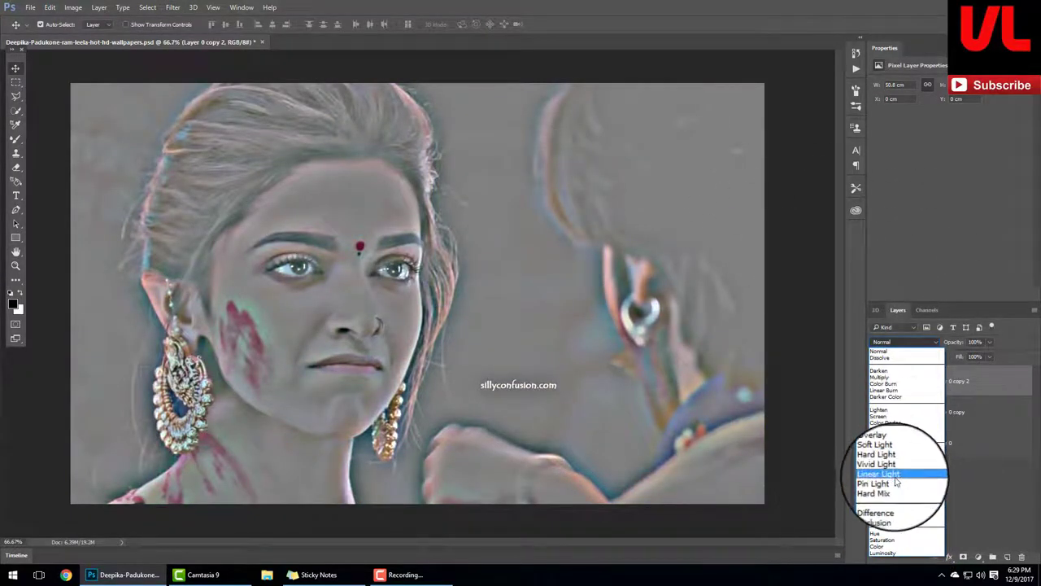
left_click(894, 463)
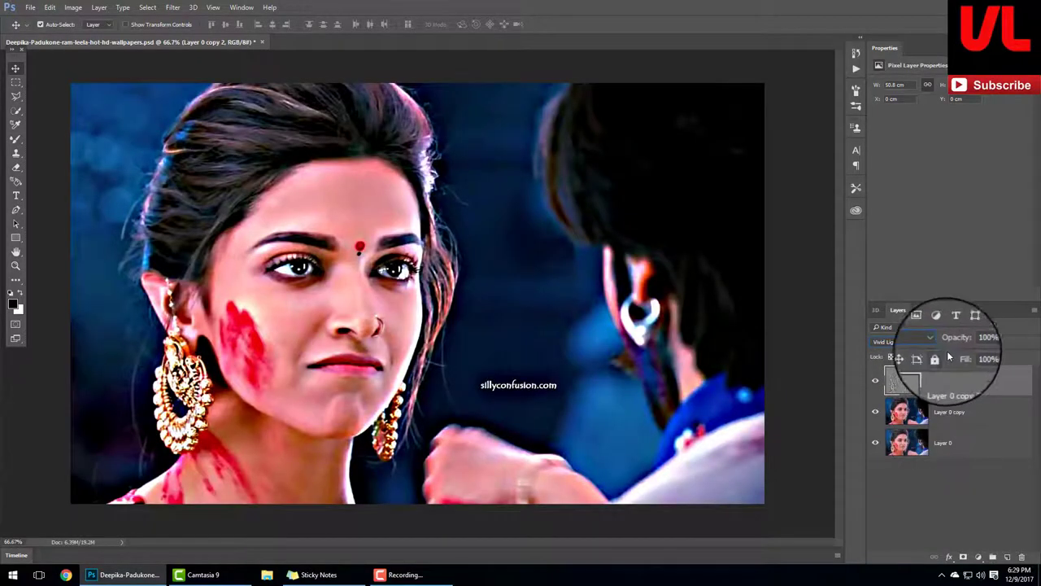
key("0")
key("0")
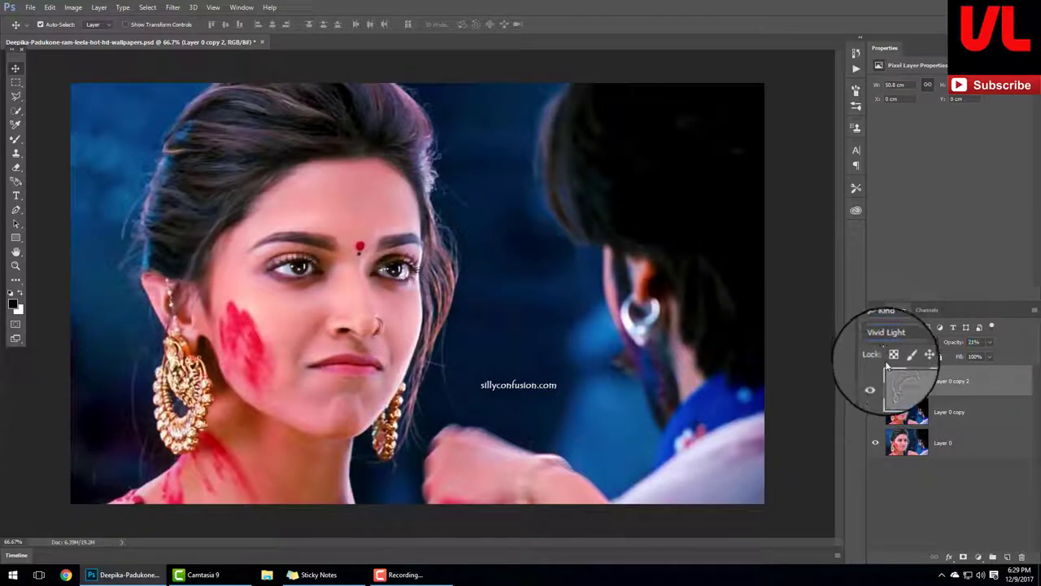
left_click(946, 413, "shift")
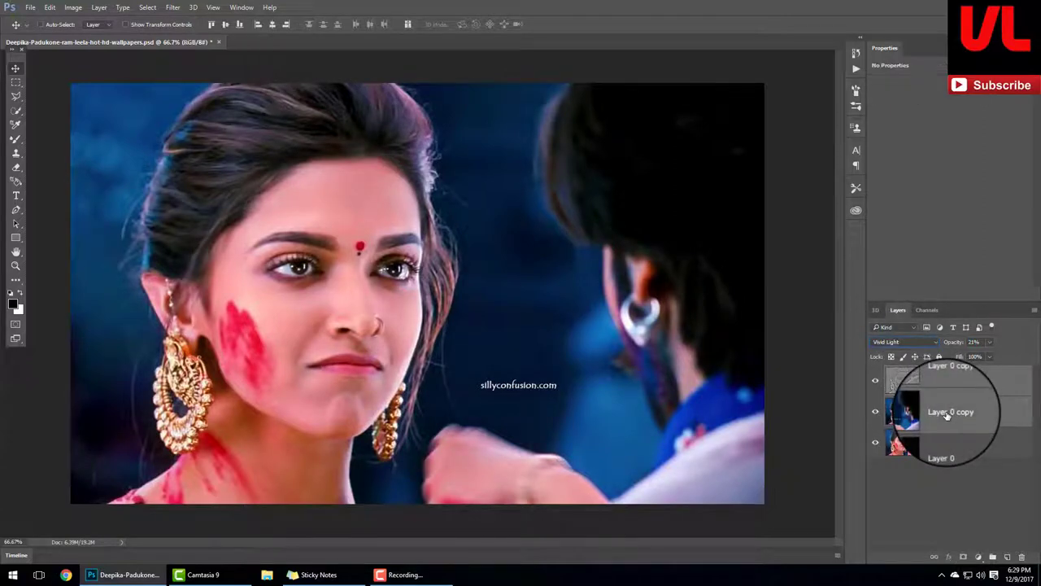
key("ctrl+e")
key("ctrl+plus")
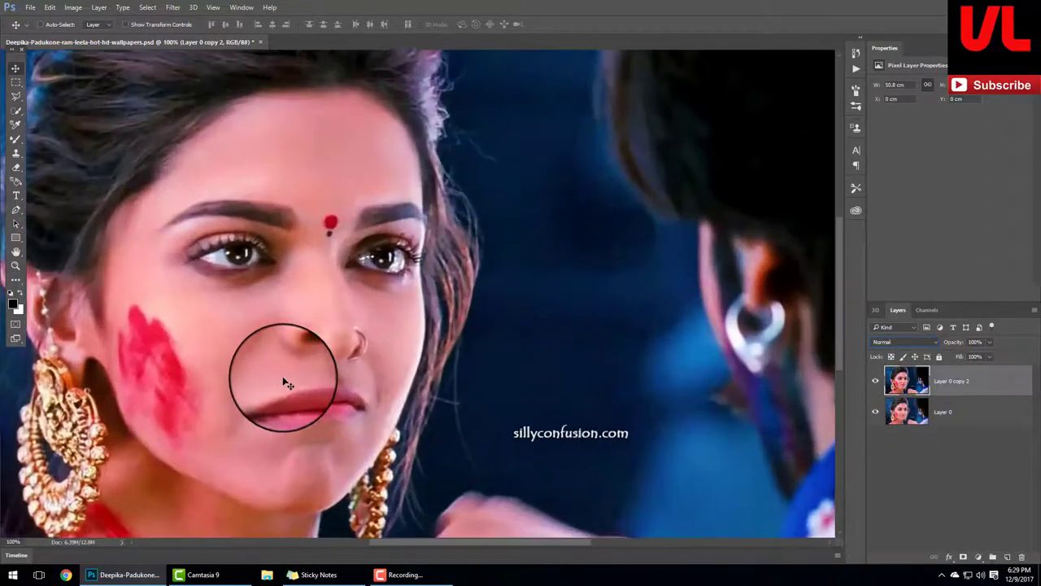
Zoom in on the face and switch to the Smudge tool
key("ctrl+plus")
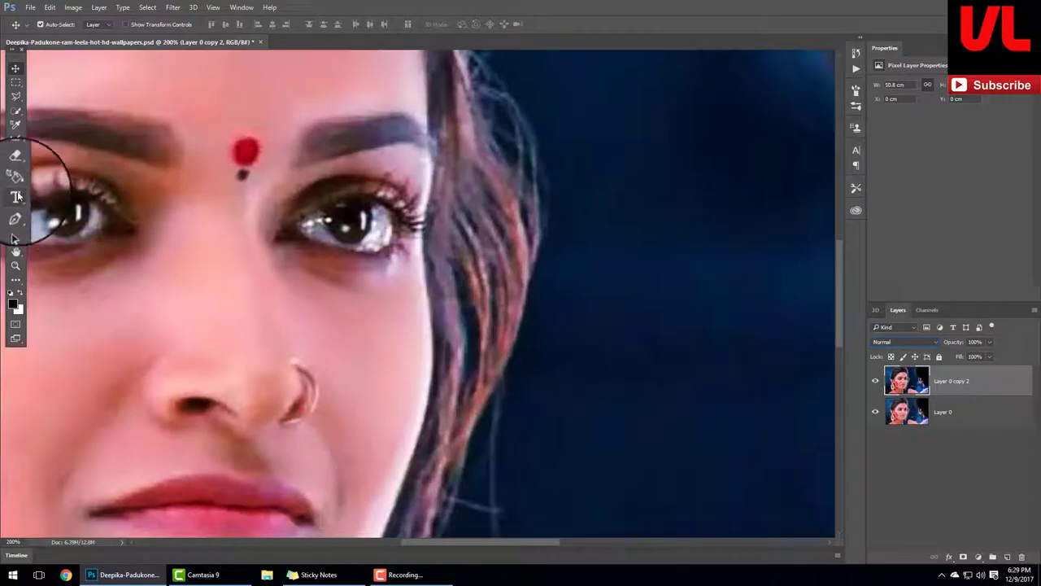
left_click(21, 283)
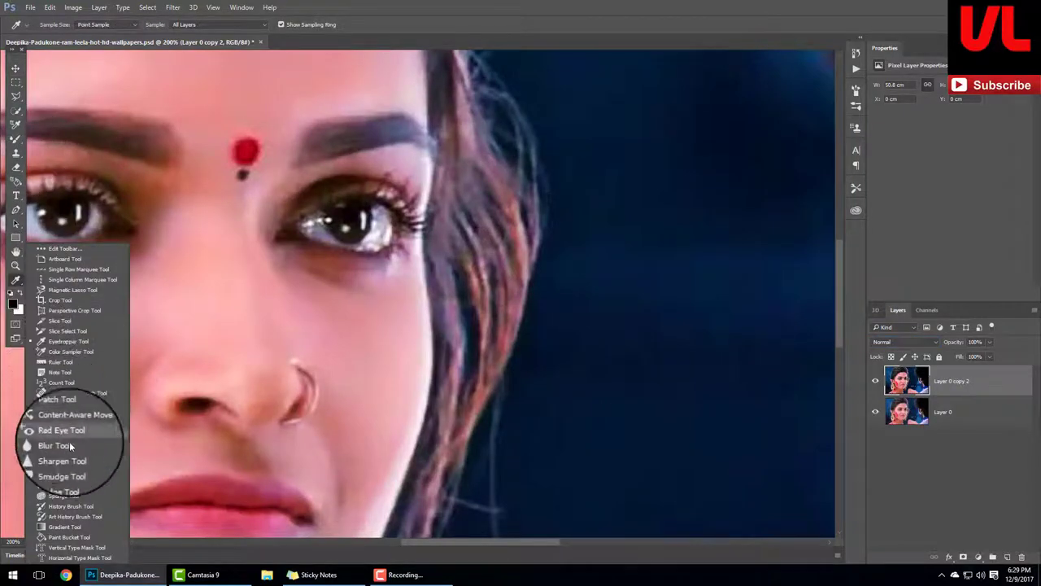
left_click(72, 462)
right_click(546, 167)
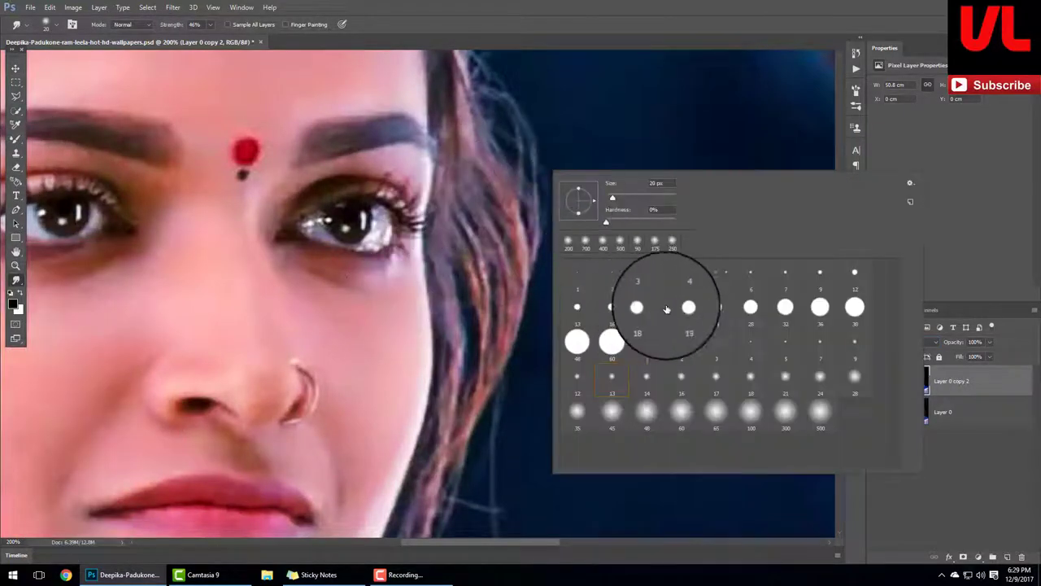
scroll(737, 317, "down", 1)
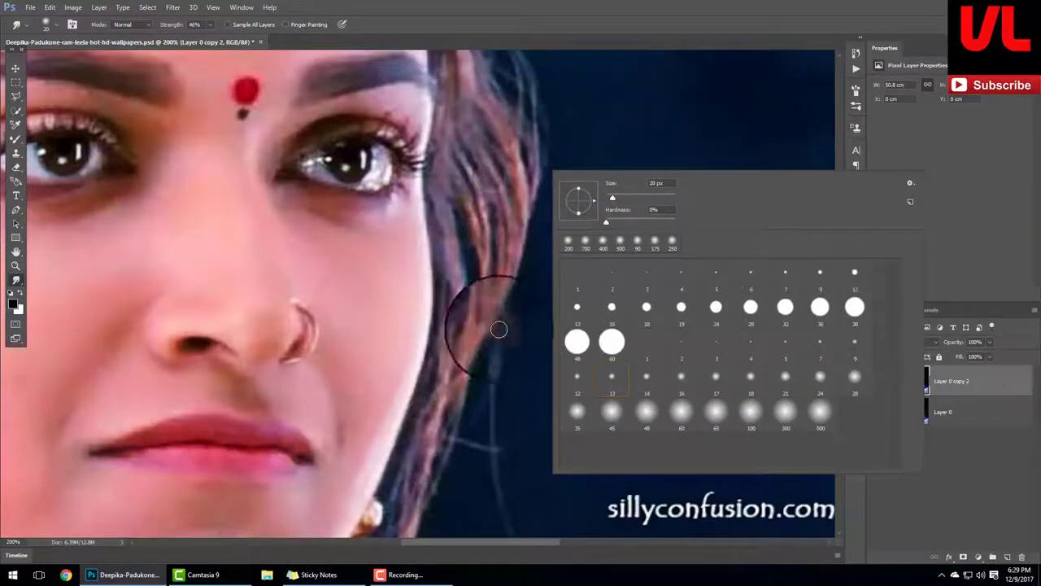
scroll(371, 282, "up", 1)
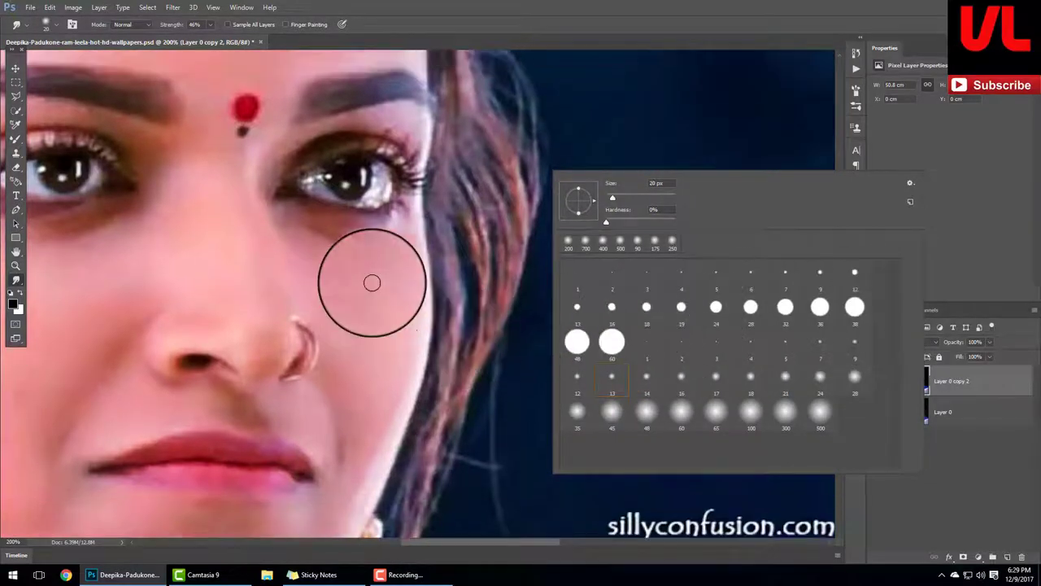
Replace the current brush presets with the Natural Brushes library
left_click(910, 184)
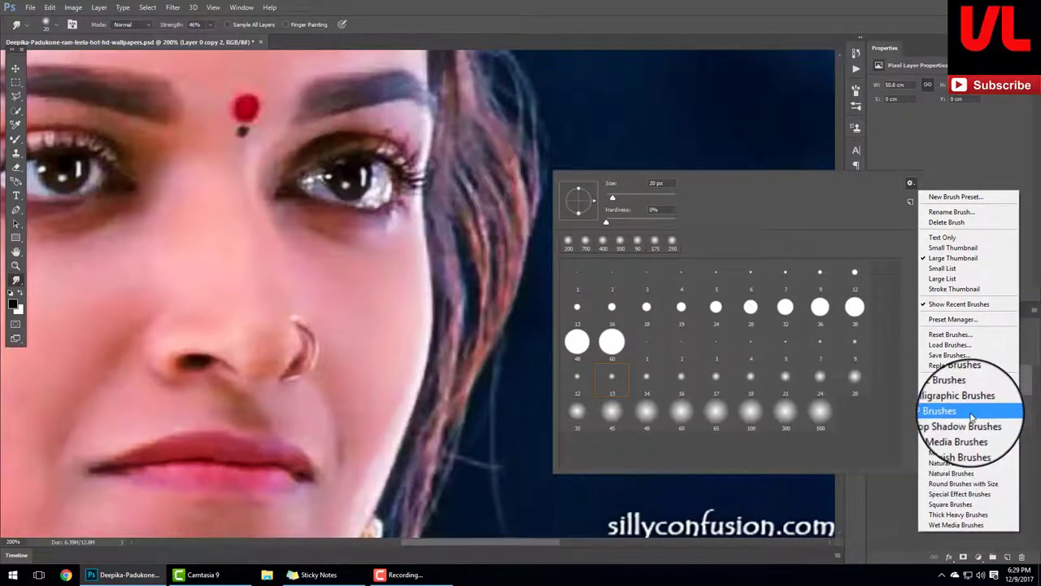
left_click(972, 417)
left_click(470, 216)
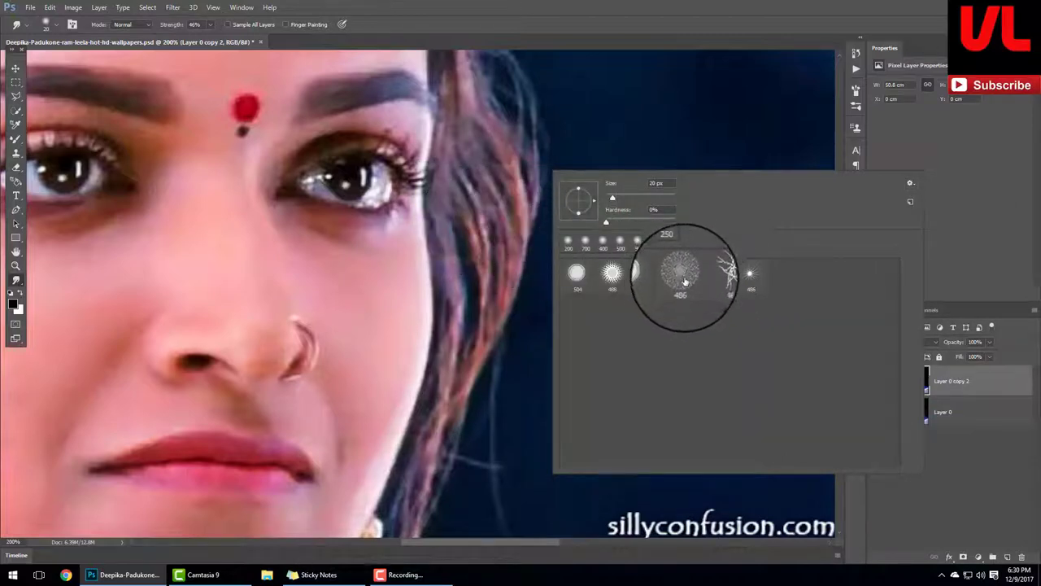
left_click(910, 183)
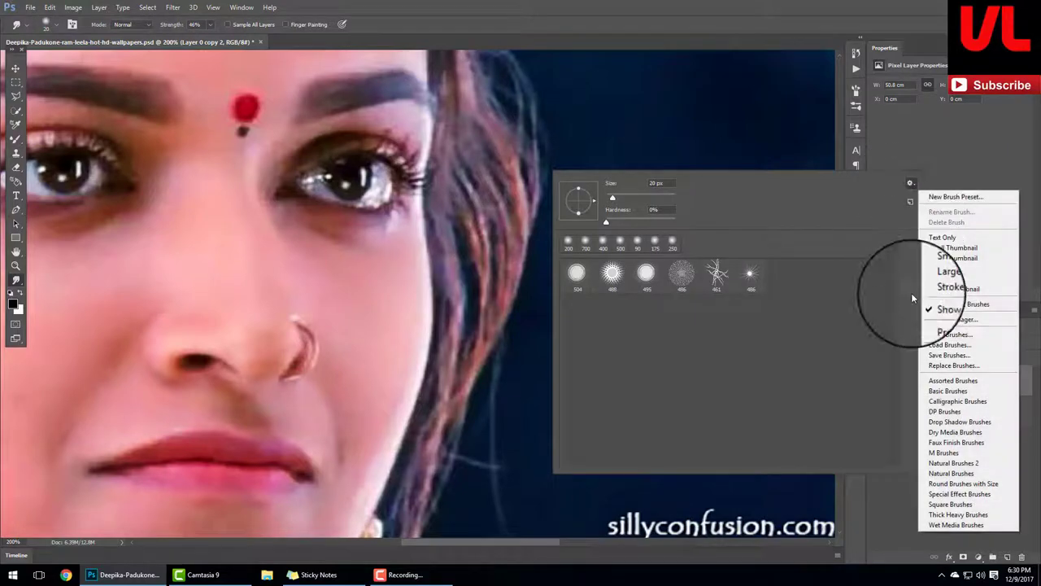
left_click(960, 476)
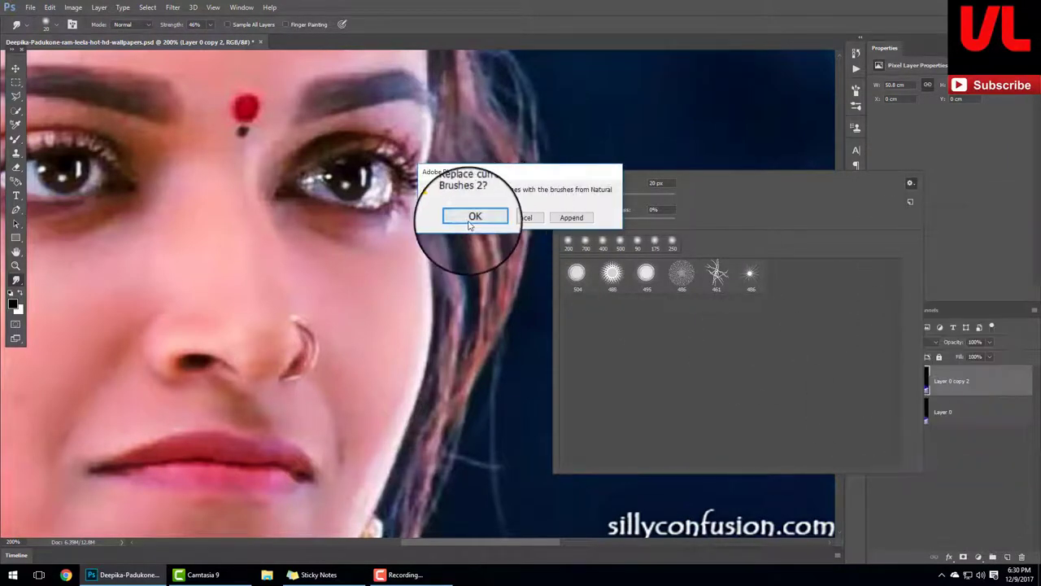
left_click(471, 217)
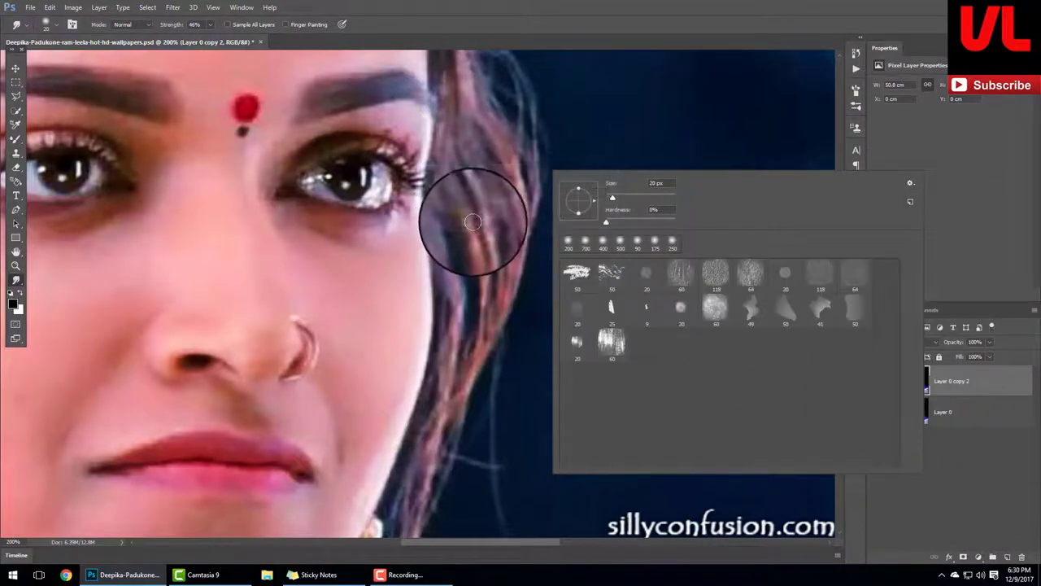
Select the 49 px Watercolor brush and bring up the brush settings
left_click(755, 307)
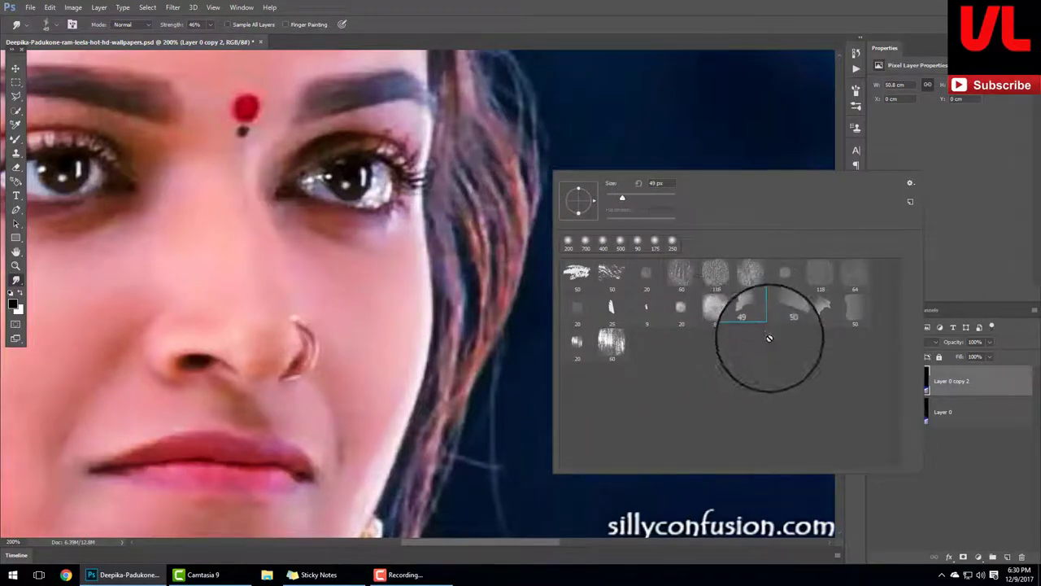
left_click(910, 184)
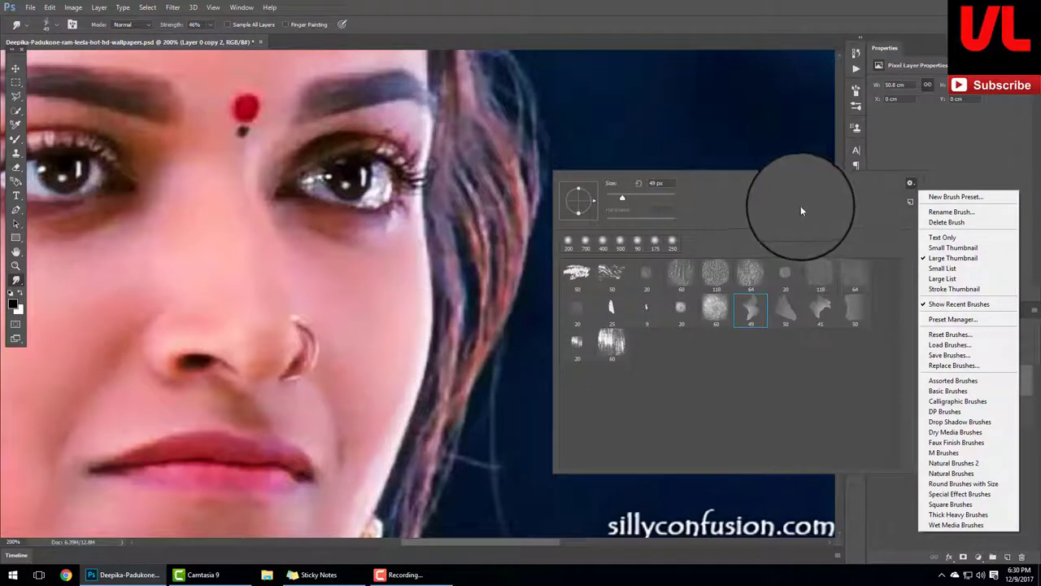
left_click(967, 152)
key("F5")
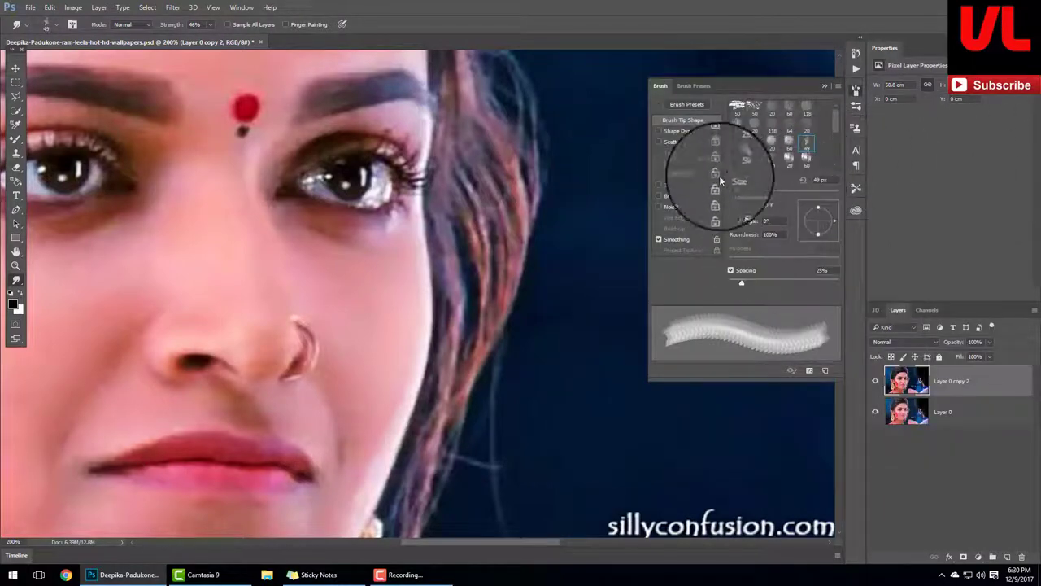
Set brush spacing to 1% and enable Shape Dynamics with size Fade and 65% minimum diameter
left_click_drag(740, 283, 698, 283)
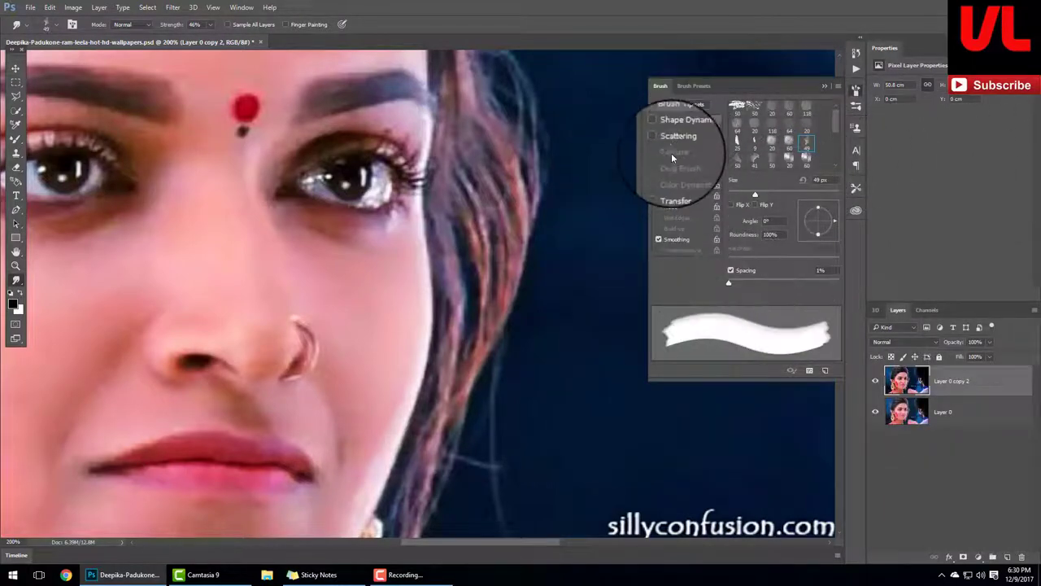
left_click(682, 131)
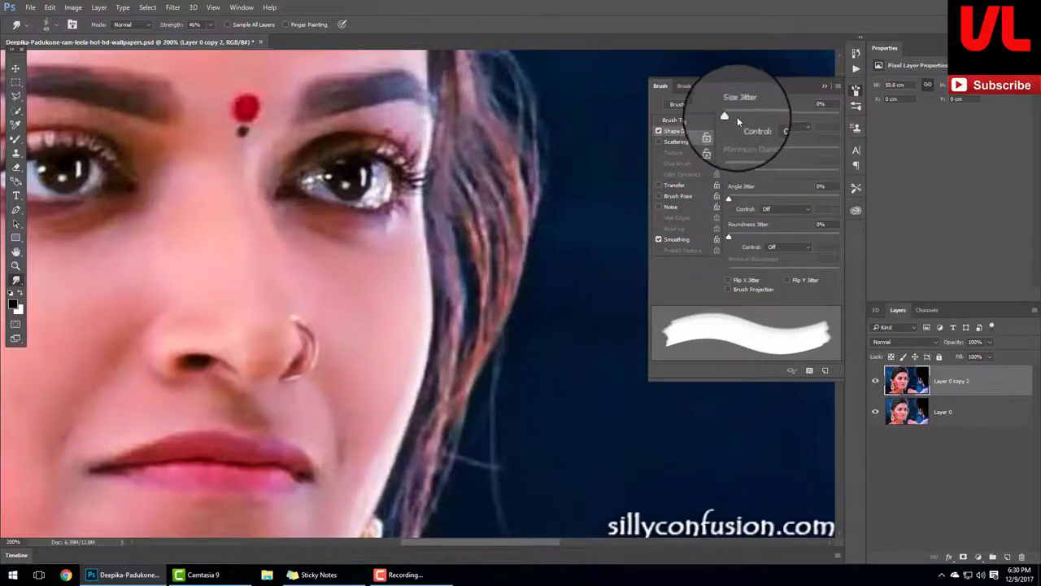
left_click(784, 126)
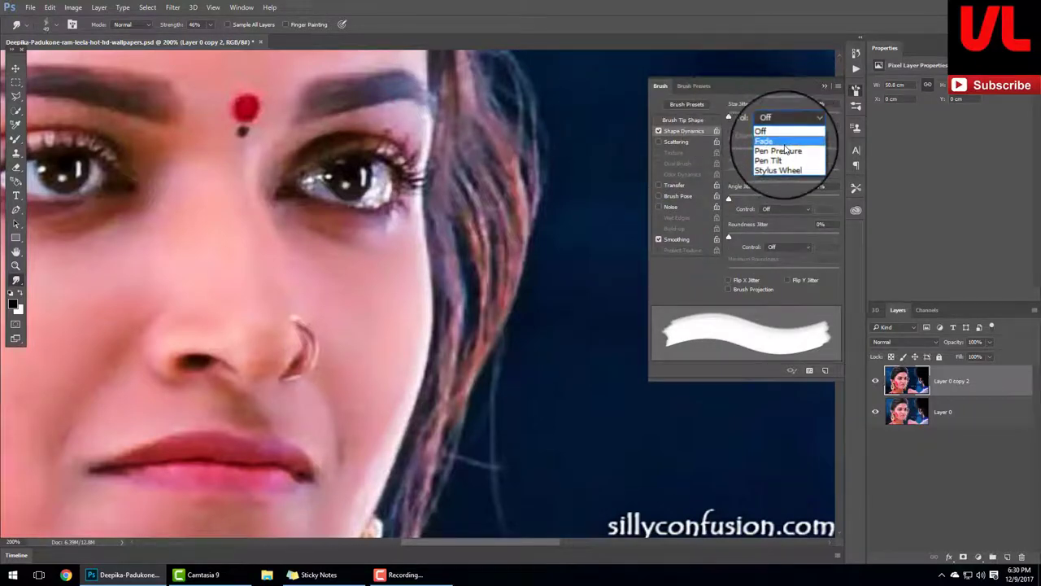
left_click(772, 141)
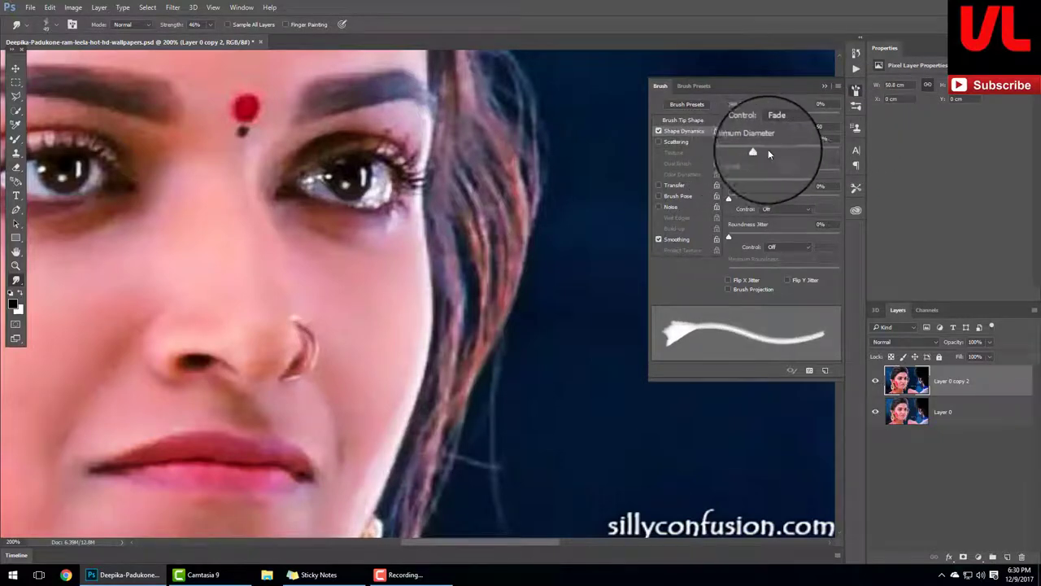
mouse_move(768, 153)
left_mouse_down()
mouse_move(754, 158)
mouse_move(808, 166)
left_mouse_up()
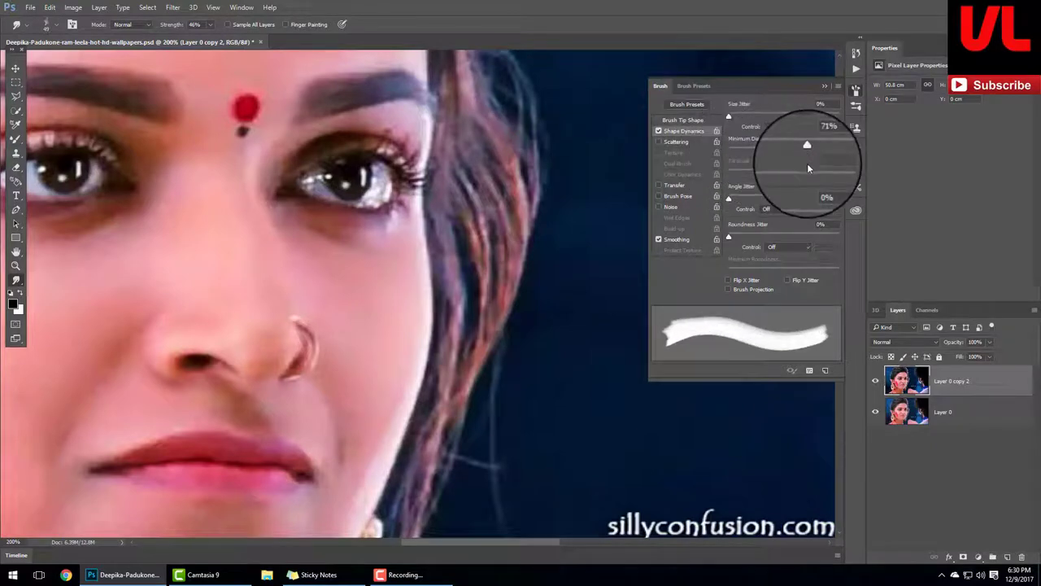
left_click_drag(808, 166, 801, 167)
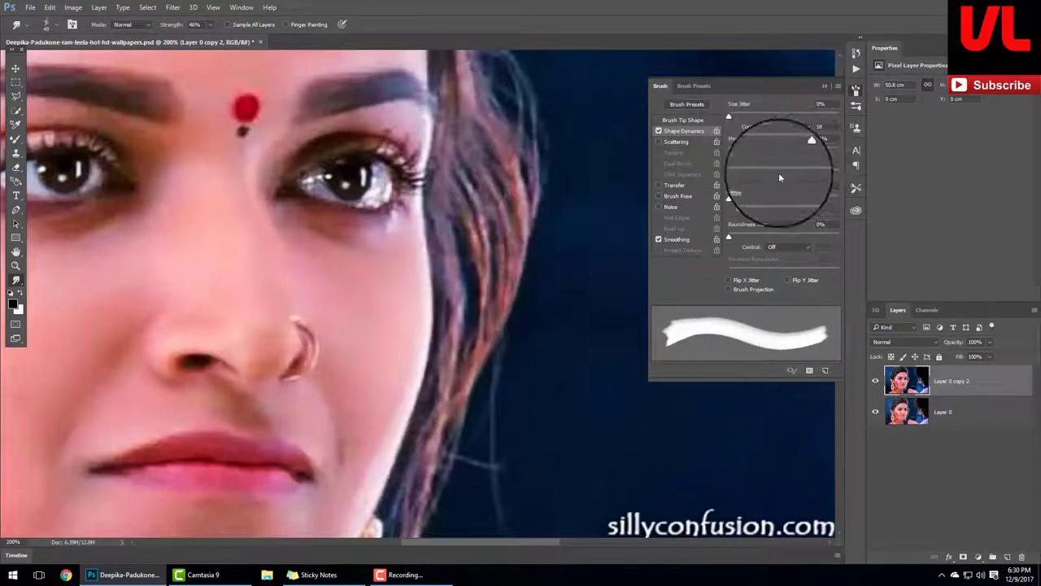
Smudge the nose ring, its highlight and the nostril shadow into the surrounding skin
left_click(825, 86)
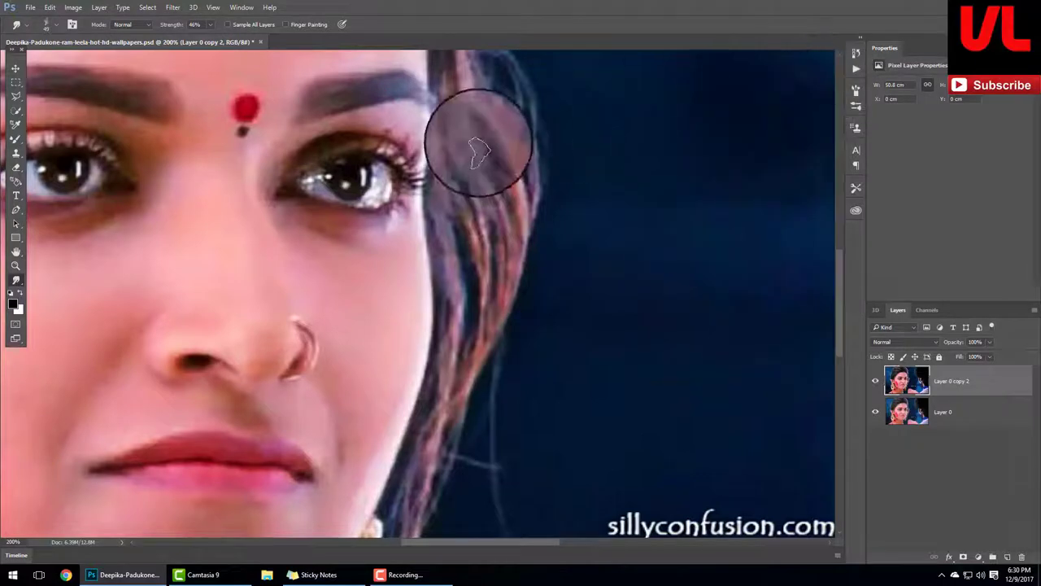
mouse_move(361, 174)
left_mouse_down()
mouse_move(586, 150)
mouse_move(576, 149)
left_mouse_up()
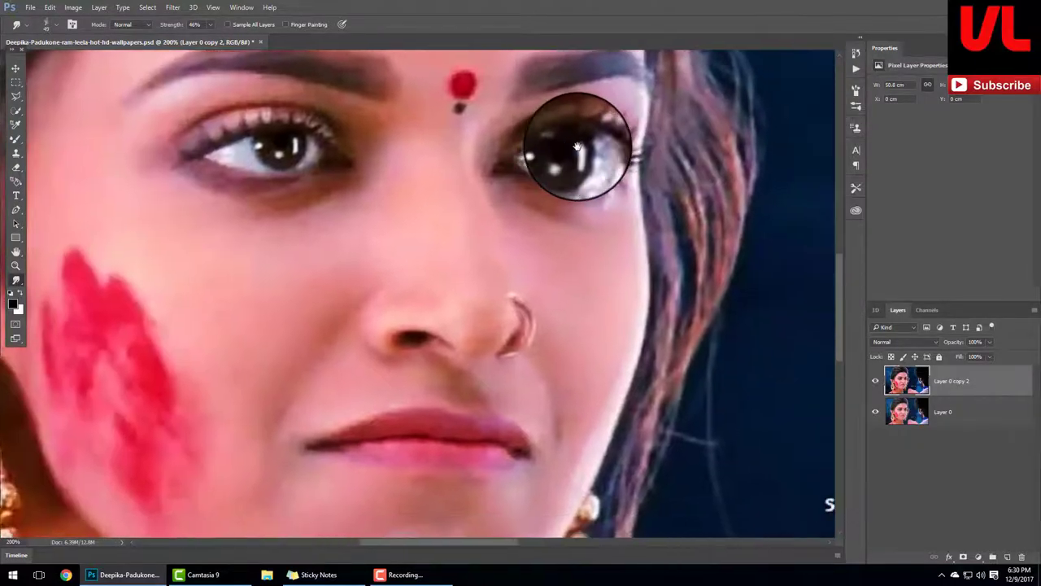
right_click(555, 244)
left_click(539, 244)
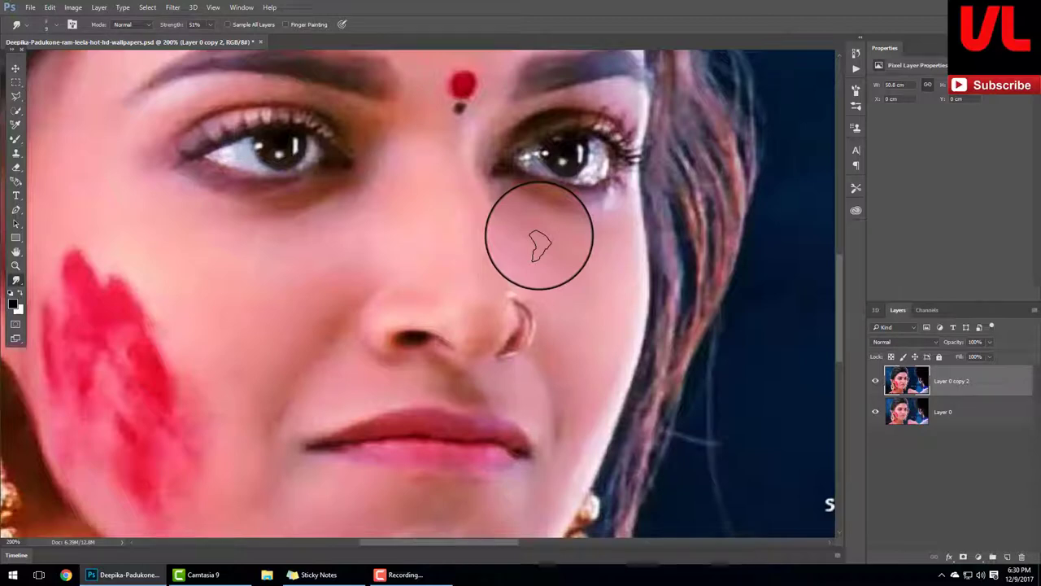
left_click_drag(506, 239, 488, 310)
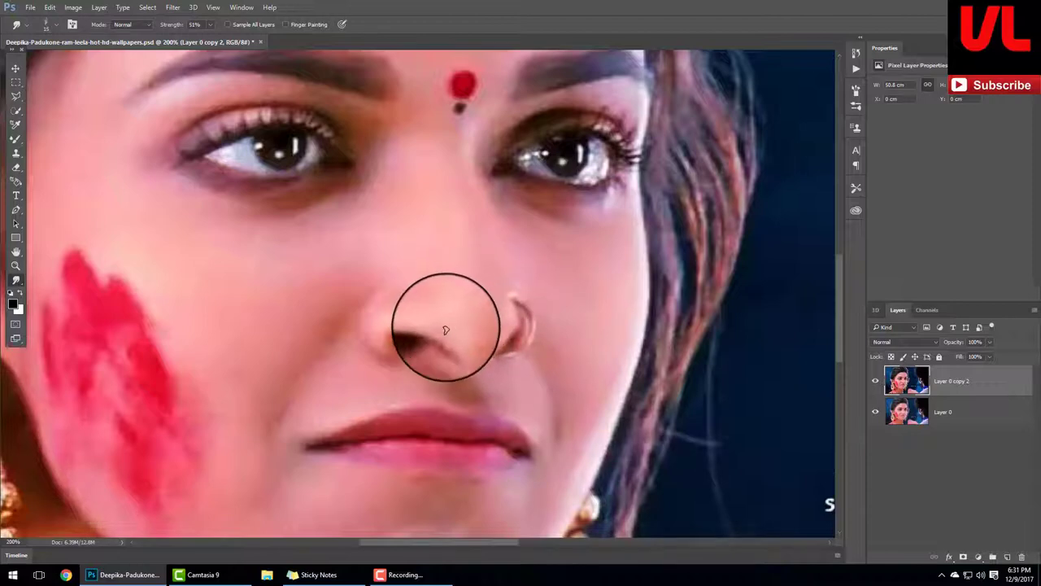
mouse_move(445, 329)
left_mouse_down()
mouse_move(411, 313)
mouse_move(383, 336)
left_mouse_up()
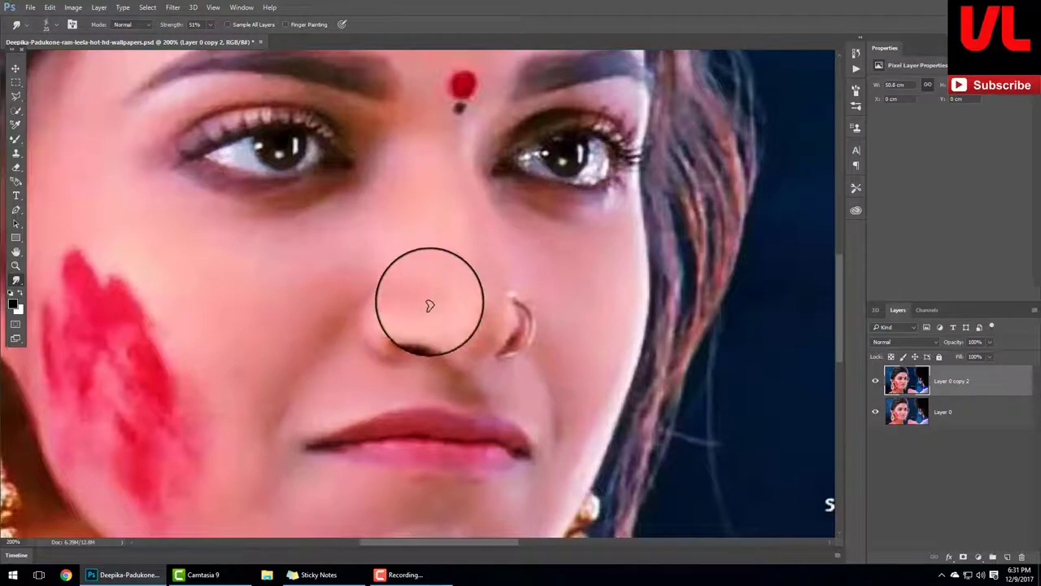
mouse_move(511, 318)
left_mouse_down()
mouse_move(534, 328)
mouse_move(515, 295)
mouse_move(511, 367)
mouse_move(463, 316)
mouse_move(395, 383)
mouse_move(442, 290)
mouse_move(400, 360)
mouse_move(379, 299)
mouse_move(390, 360)
mouse_move(360, 325)
mouse_move(316, 314)
mouse_move(302, 395)
mouse_move(372, 400)
mouse_move(442, 371)
mouse_move(424, 368)
mouse_move(391, 313)
mouse_move(377, 337)
mouse_move(483, 353)
mouse_move(465, 396)
mouse_move(418, 284)
left_mouse_up()
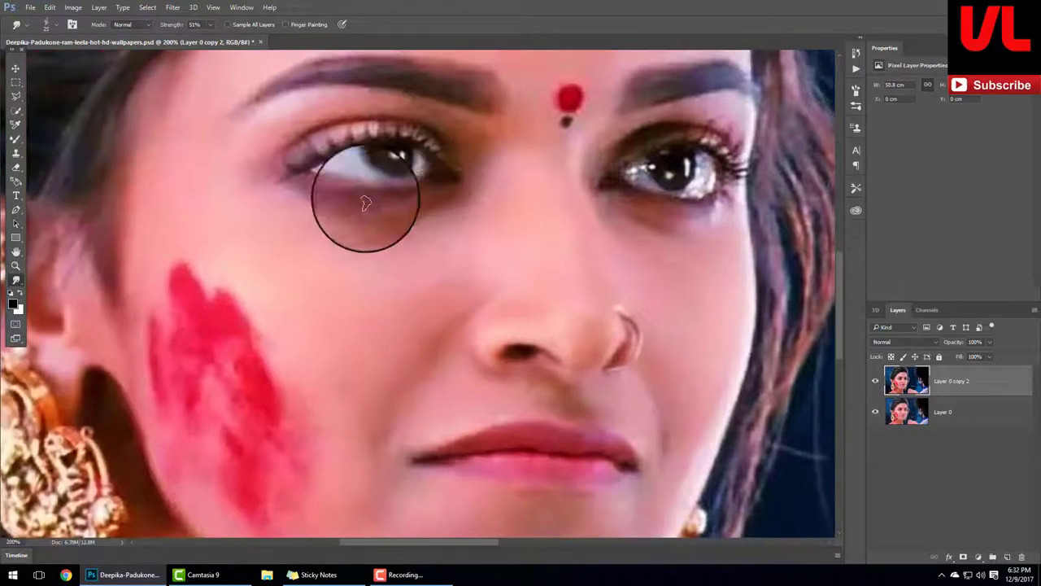
Smudge the left eye's outer corner, iris and white
mouse_move(337, 198)
left_mouse_down()
mouse_move(297, 182)
mouse_move(353, 204)
mouse_move(346, 186)
mouse_move(441, 179)
mouse_move(323, 168)
mouse_move(375, 182)
left_mouse_up()
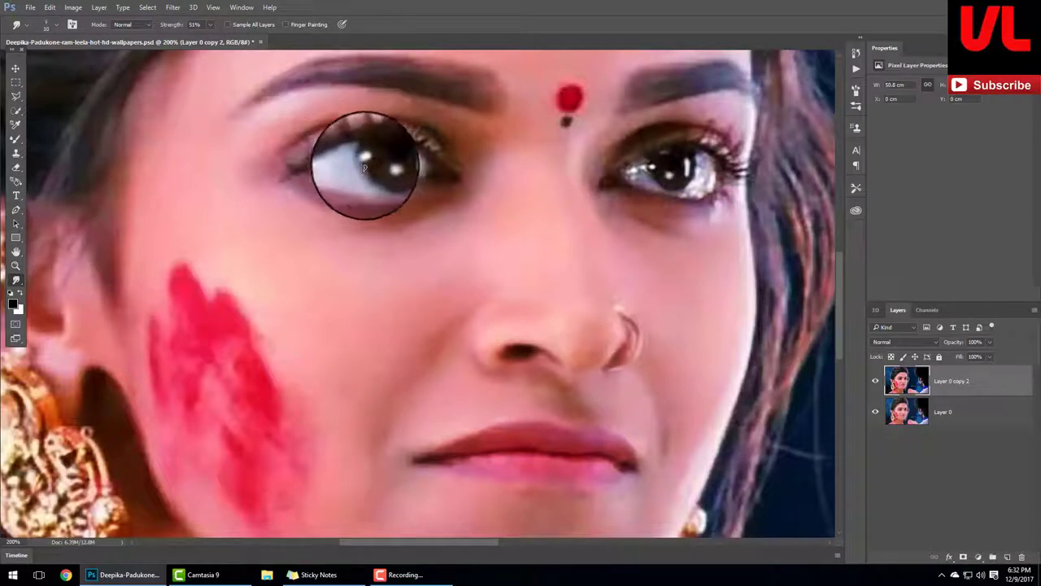
mouse_move(372, 168)
left_mouse_down()
mouse_move(426, 144)
mouse_move(409, 173)
mouse_move(426, 158)
mouse_move(395, 181)
mouse_move(406, 187)
mouse_move(326, 149)
left_mouse_up()
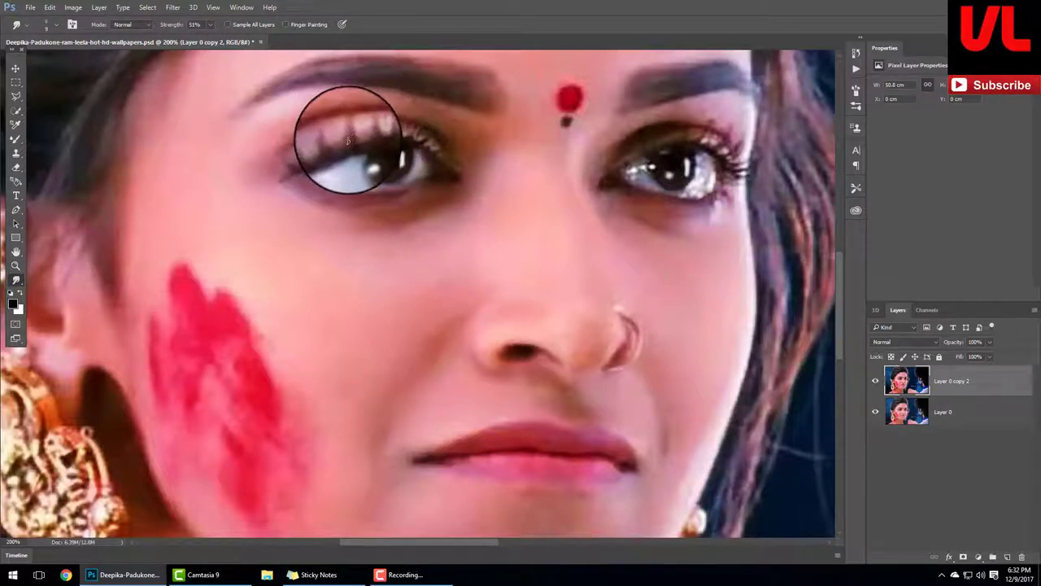
key("F5")
key("F5")
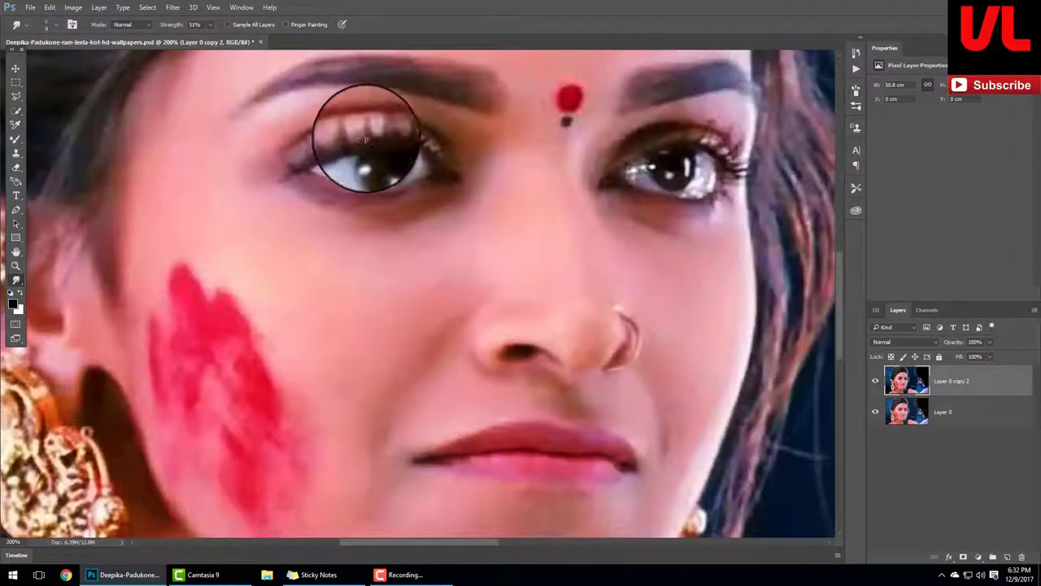
scroll(389, 133, "up", 1)
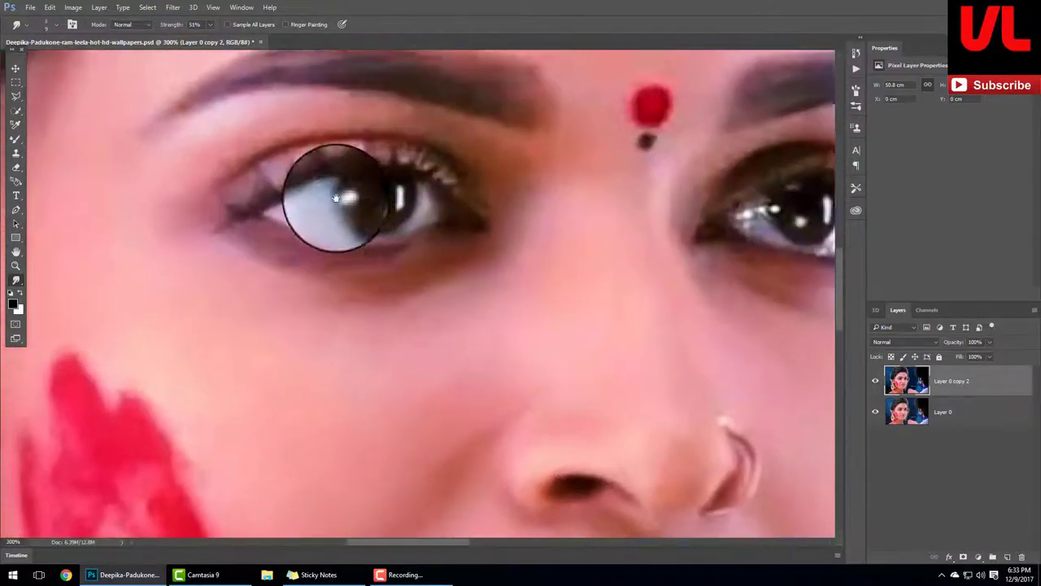
Smudge the left eyelid, lashes, eyebrow start and inner eye corner
mouse_move(240, 237)
left_mouse_down()
mouse_move(271, 160)
mouse_move(316, 133)
mouse_move(272, 144)
mouse_move(305, 177)
left_mouse_up()
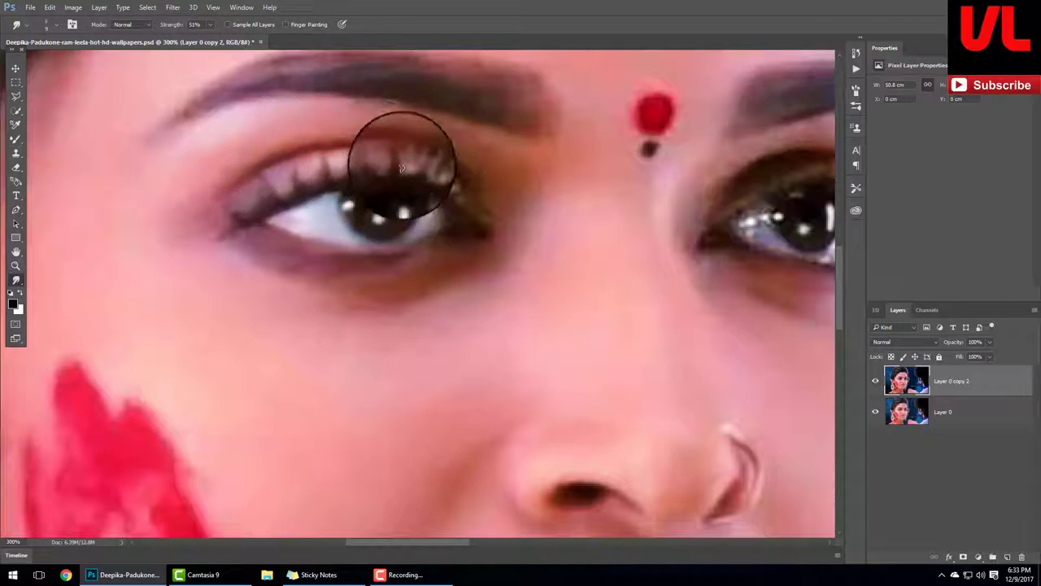
mouse_move(401, 168)
left_mouse_down()
mouse_move(458, 175)
mouse_move(426, 132)
mouse_move(323, 133)
mouse_move(304, 108)
mouse_move(422, 98)
mouse_move(488, 158)
mouse_move(506, 237)
mouse_move(468, 162)
left_mouse_up()
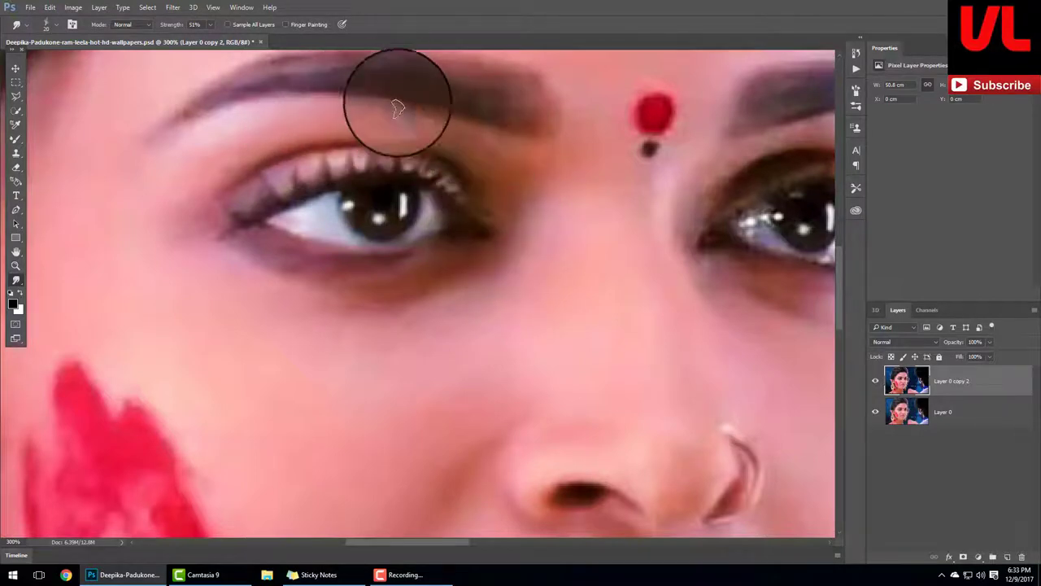
mouse_move(511, 127)
left_mouse_down()
mouse_move(572, 174)
mouse_move(515, 109)
mouse_move(523, 144)
left_mouse_up()
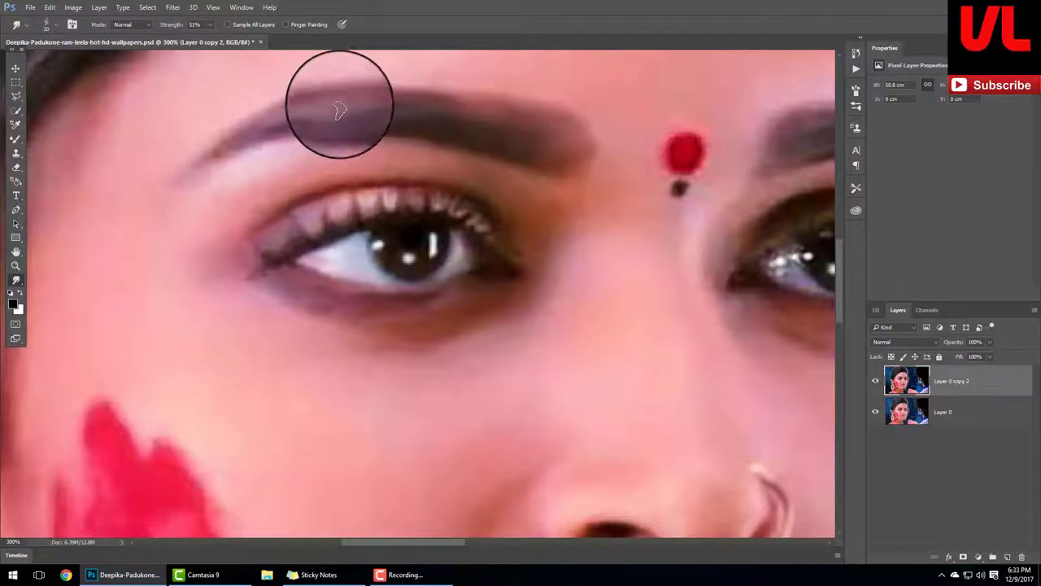
left_click_drag(371, 105, 237, 152)
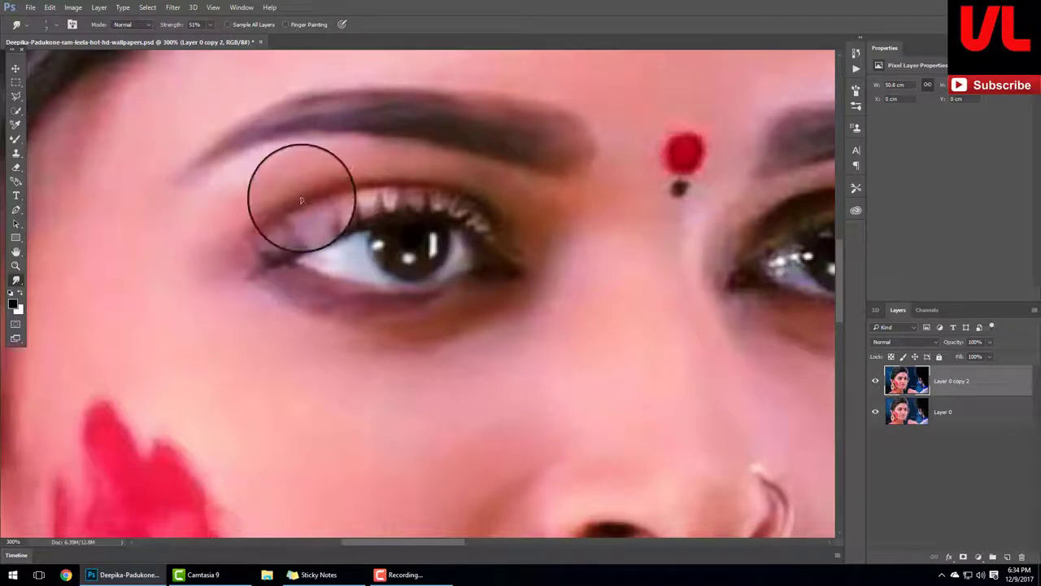
left_click_drag(301, 186, 241, 220)
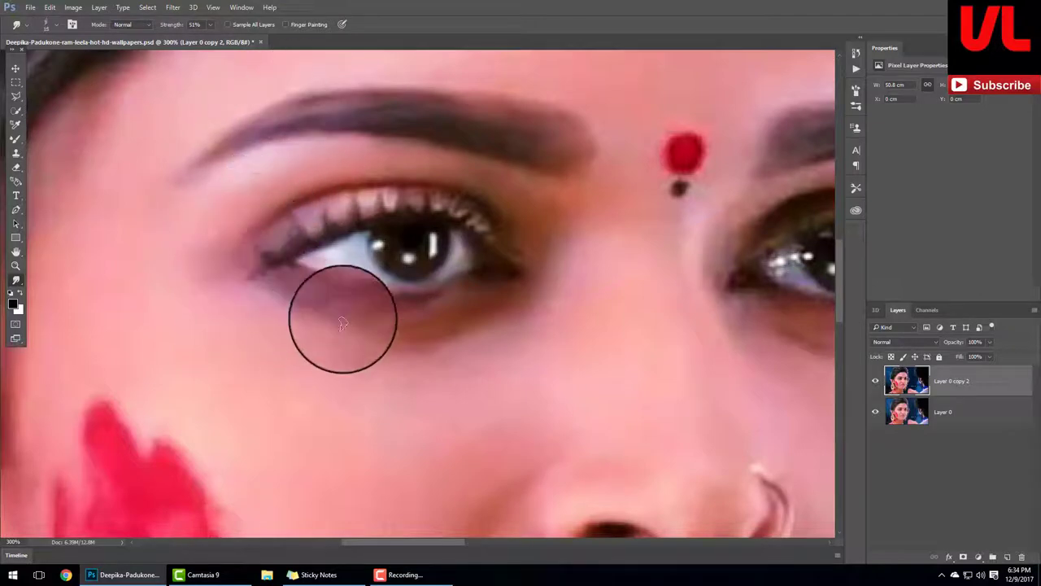
left_click_drag(650, 260, 438, 289)
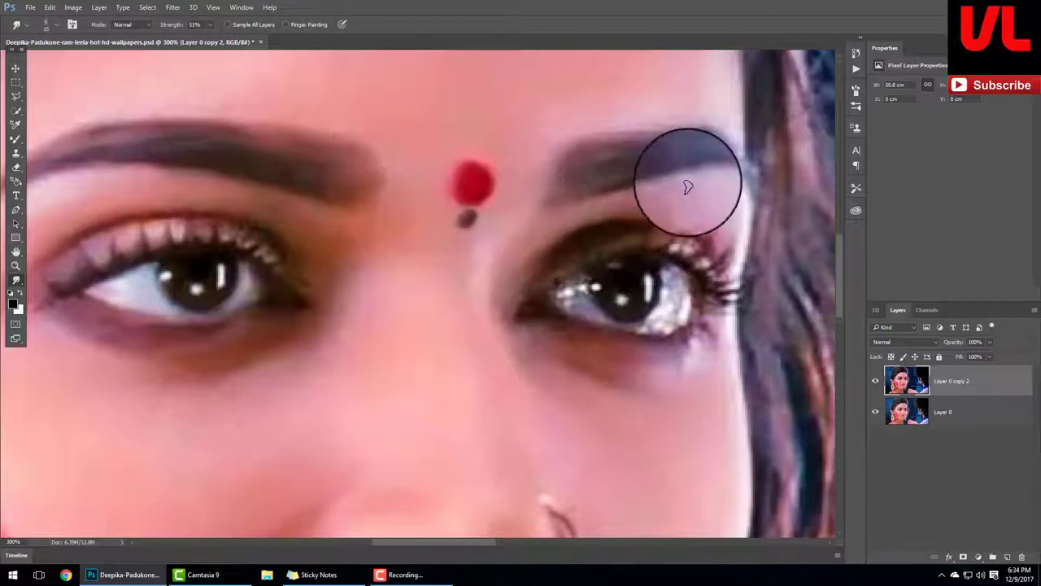
Smudge the right eye's outer lash corner, lid and highlights
scroll(687, 187, "right", 5)
mouse_move(569, 186)
left_mouse_down()
mouse_move(559, 247)
mouse_move(535, 244)
left_mouse_up()
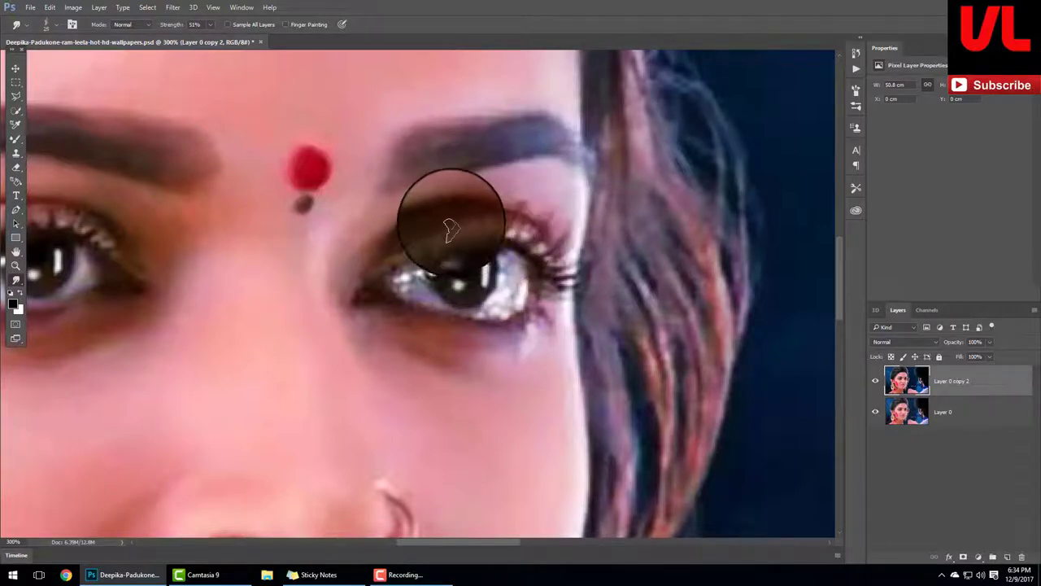
mouse_move(449, 228)
left_mouse_down()
mouse_move(395, 249)
mouse_move(407, 279)
mouse_move(372, 291)
mouse_move(470, 320)
mouse_move(515, 309)
mouse_move(493, 316)
mouse_move(497, 289)
mouse_move(480, 262)
mouse_move(371, 290)
mouse_move(457, 313)
mouse_move(383, 323)
mouse_move(530, 333)
mouse_move(544, 307)
mouse_move(520, 262)
mouse_move(558, 267)
left_mouse_up()
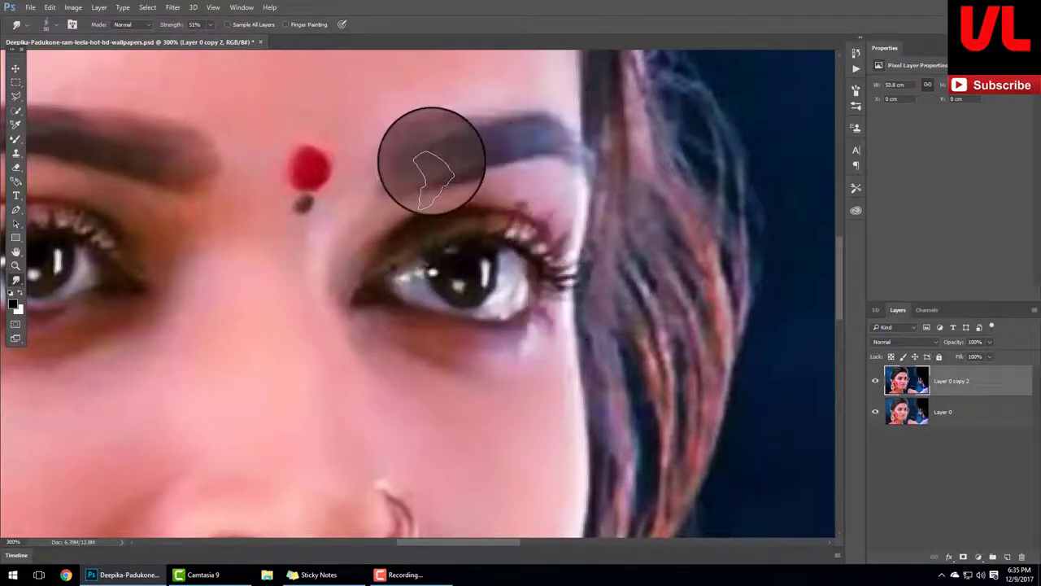
Smudge the right eye's outer lashes and eyebrow end
left_click_drag(460, 139, 584, 147)
mouse_move(493, 132)
left_mouse_down()
mouse_move(426, 193)
mouse_move(586, 288)
left_mouse_up()
mouse_move(518, 196)
left_mouse_down()
mouse_move(528, 209)
mouse_move(464, 223)
left_mouse_up()
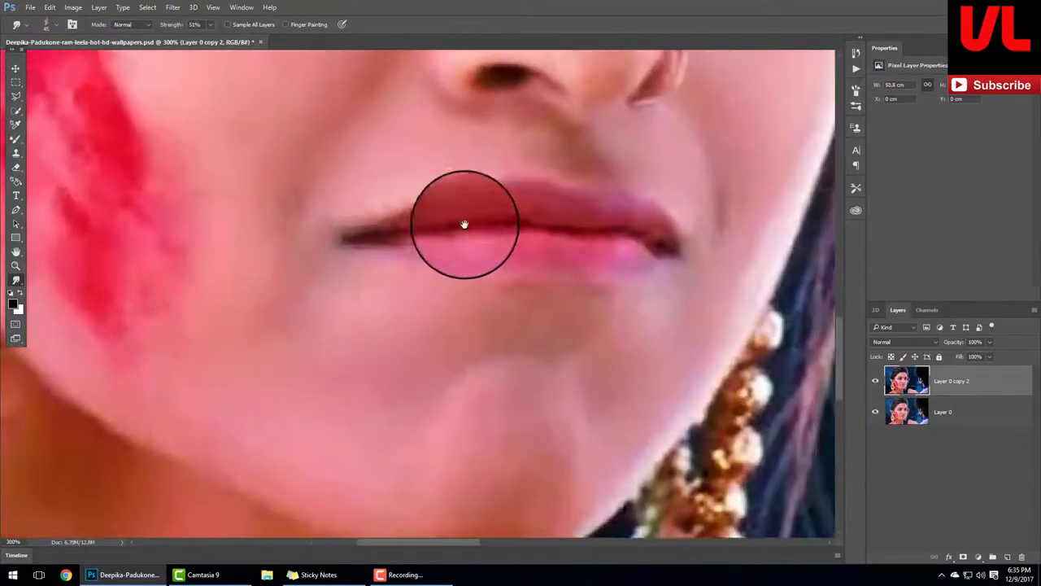
Smudge the left lip corner and work along the lips
mouse_move(365, 237)
left_mouse_down()
mouse_move(367, 223)
mouse_move(421, 213)
left_mouse_up()
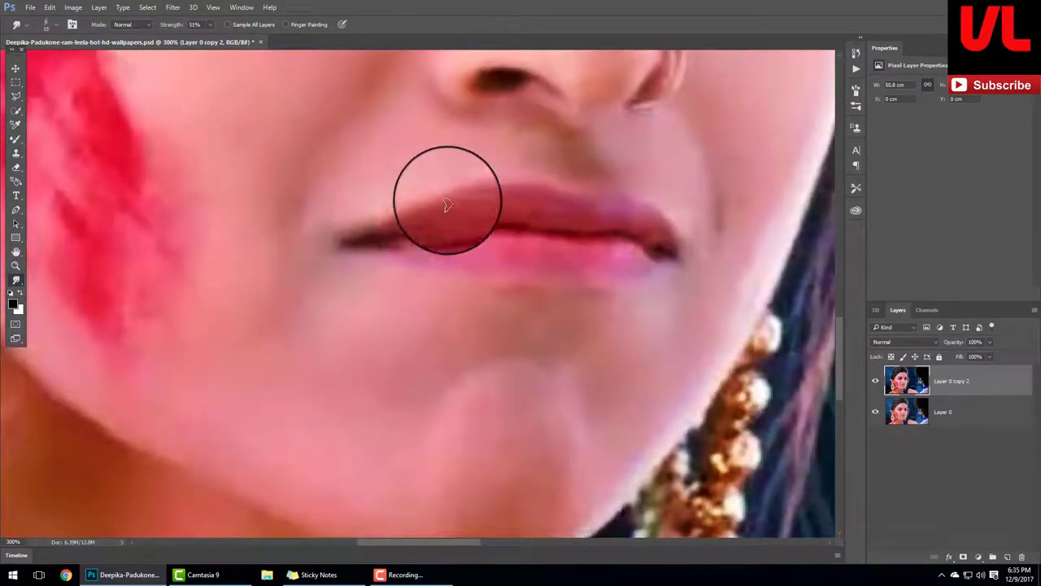
left_click_drag(493, 218, 442, 208)
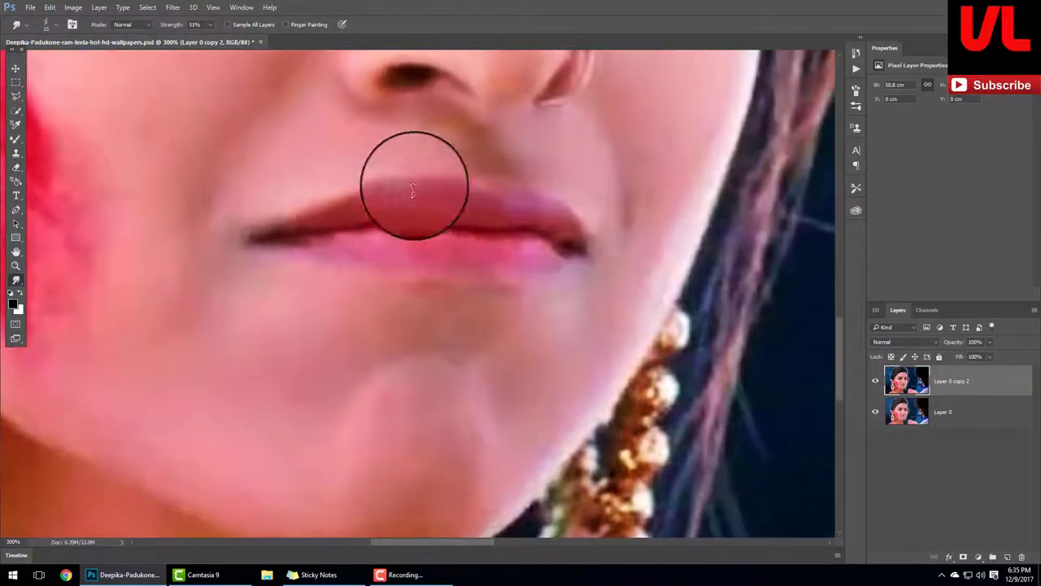
mouse_move(529, 211)
left_mouse_down()
mouse_move(453, 202)
mouse_move(472, 241)
left_mouse_up()
left_click_drag(415, 227, 513, 209)
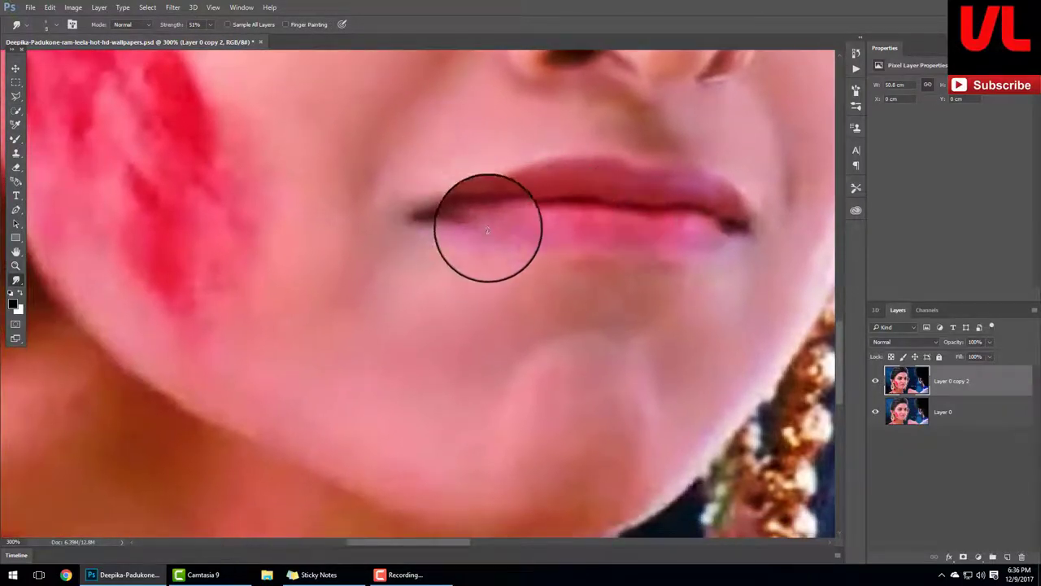
scroll(620, 224, "right", 2)
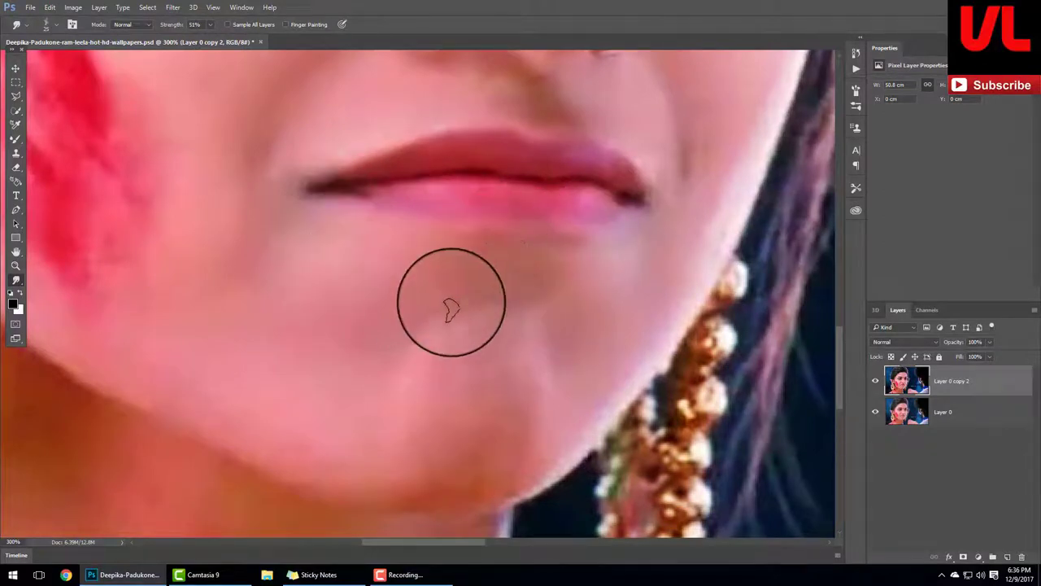
Smooth the chin skin and smear the red cheek colour across the cheek
mouse_move(392, 345)
left_mouse_down()
mouse_move(529, 361)
mouse_move(456, 367)
mouse_move(446, 382)
left_mouse_up()
scroll(445, 382, "up", 2)
scroll(446, 382, "left", 3)
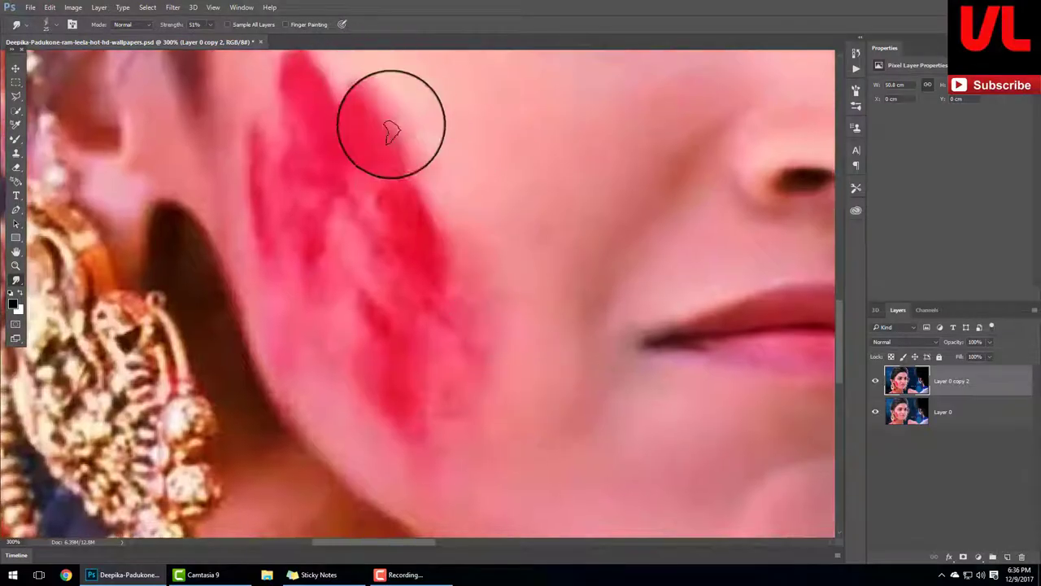
mouse_move(391, 125)
left_mouse_down()
mouse_move(428, 302)
mouse_move(383, 326)
mouse_move(379, 360)
mouse_move(447, 400)
left_mouse_up()
left_click_drag(488, 269, 432, 339)
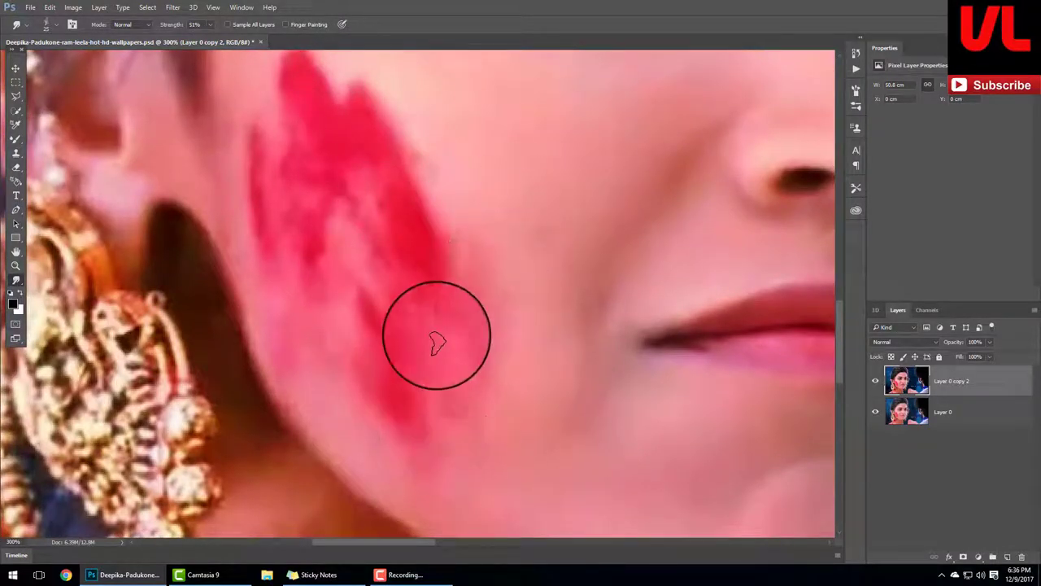
scroll(431, 339, "up", 1)
scroll(431, 339, "left", 3)
mouse_move(518, 235)
left_mouse_down()
mouse_move(431, 204)
mouse_move(488, 167)
mouse_move(442, 255)
mouse_move(464, 81)
left_mouse_up()
Pan around the chin and jaw area to review the smudged skin
scroll(488, 186, "up", 4)
scroll(428, 111, "right", 8)
scroll(429, 111, "down", 3)
scroll(428, 111, "down", 3)
scroll(429, 112, "right", 1)
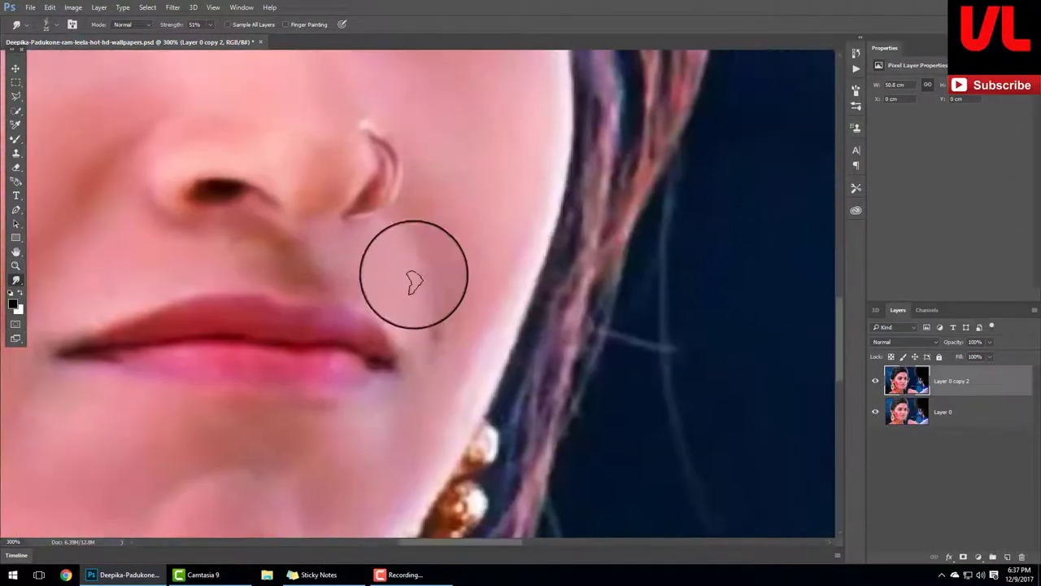
scroll(436, 341, "down", 1)
scroll(396, 244, "down", 1)
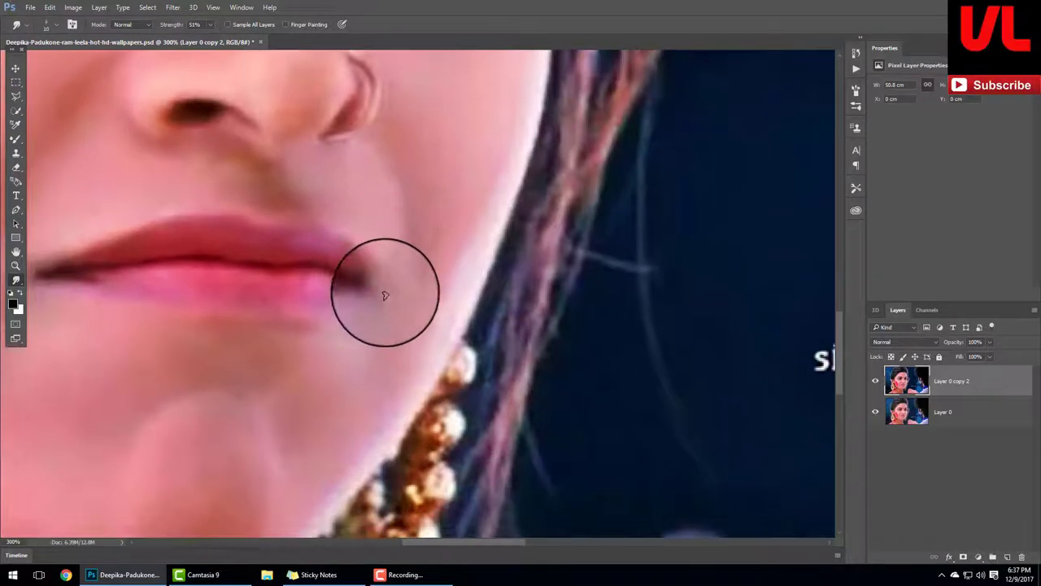
scroll(431, 244, "down", 1)
scroll(431, 244, "right", 1)
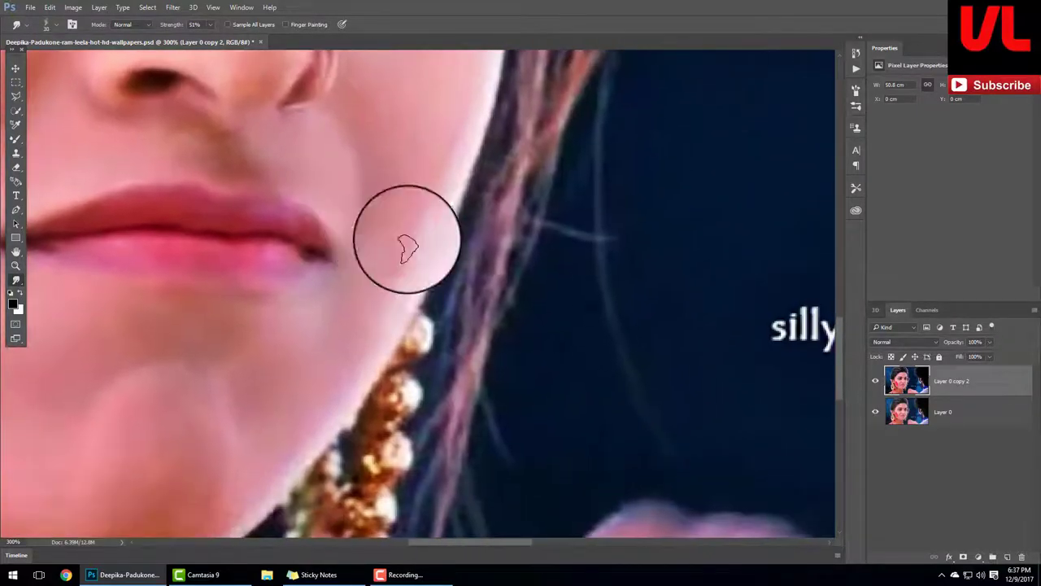
left_click_drag(357, 337, 407, 301)
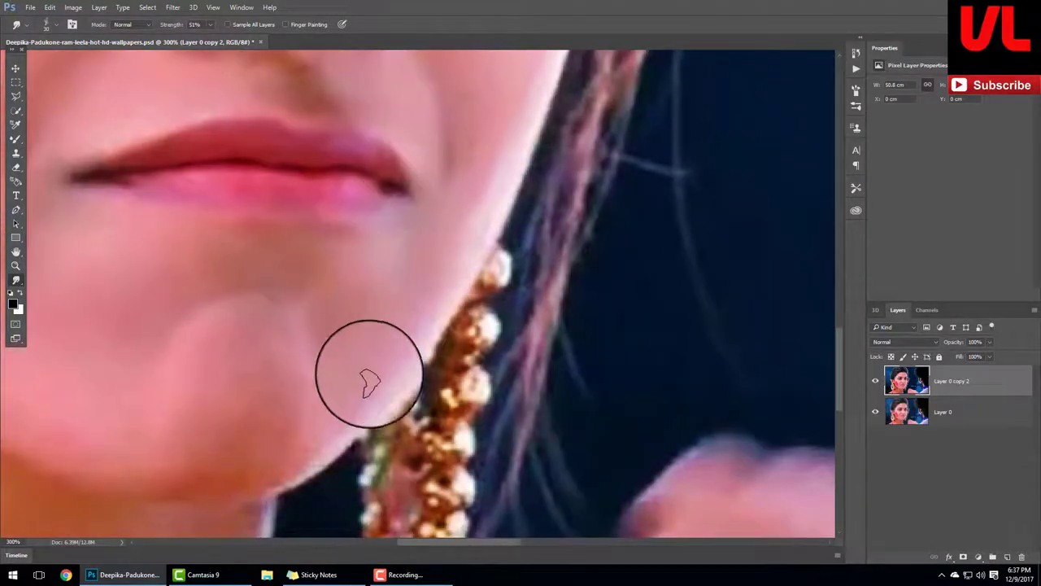
scroll(406, 293, "up", 4)
scroll(407, 293, "right", 2)
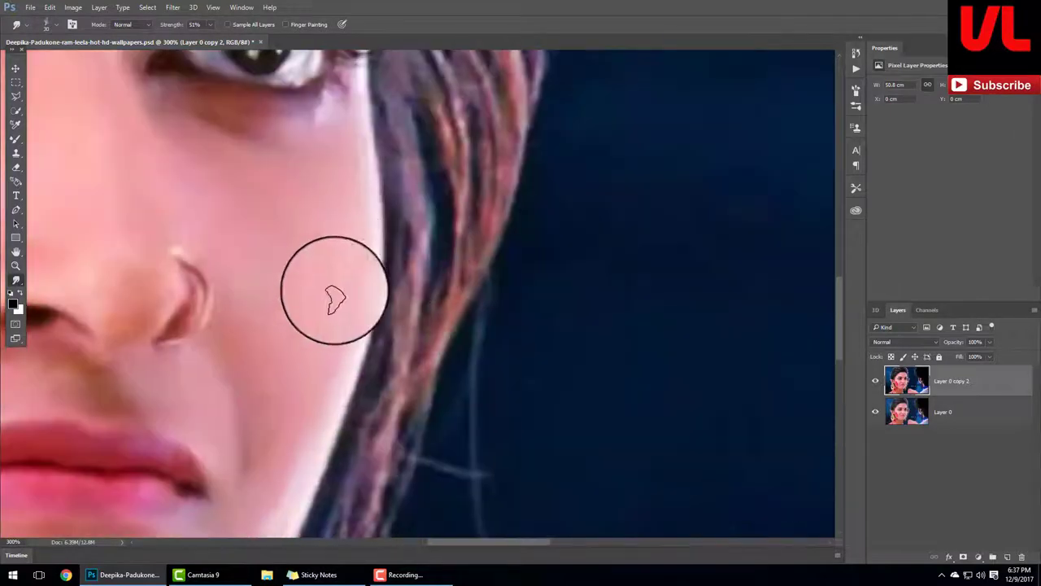
scroll(361, 349, "up", 3)
scroll(358, 228, "up", 1)
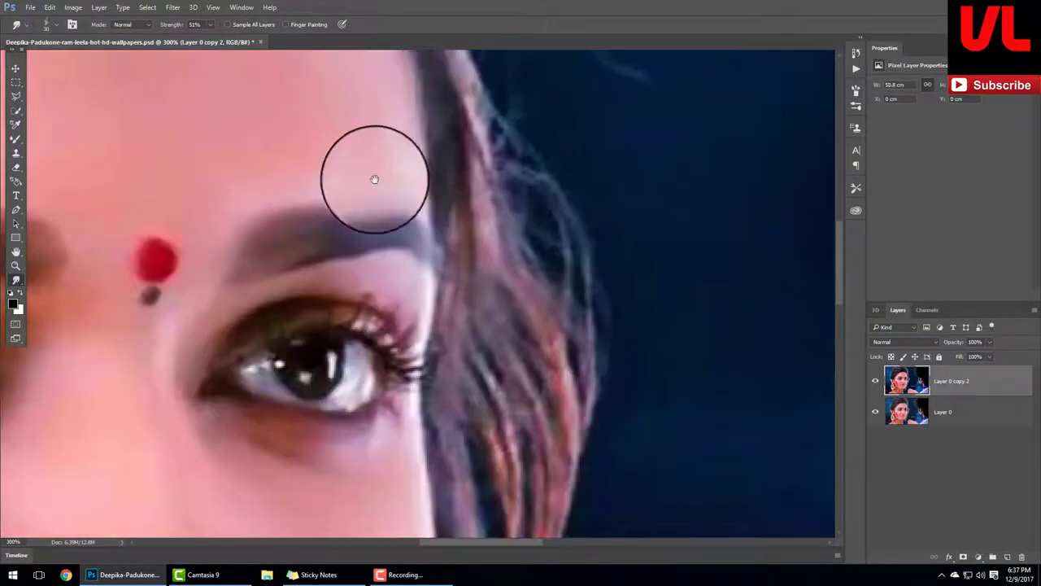
scroll(390, 244, "up", 4)
scroll(407, 284, "left", 2)
scroll(411, 300, "down", 1)
scroll(397, 263, "down", 1)
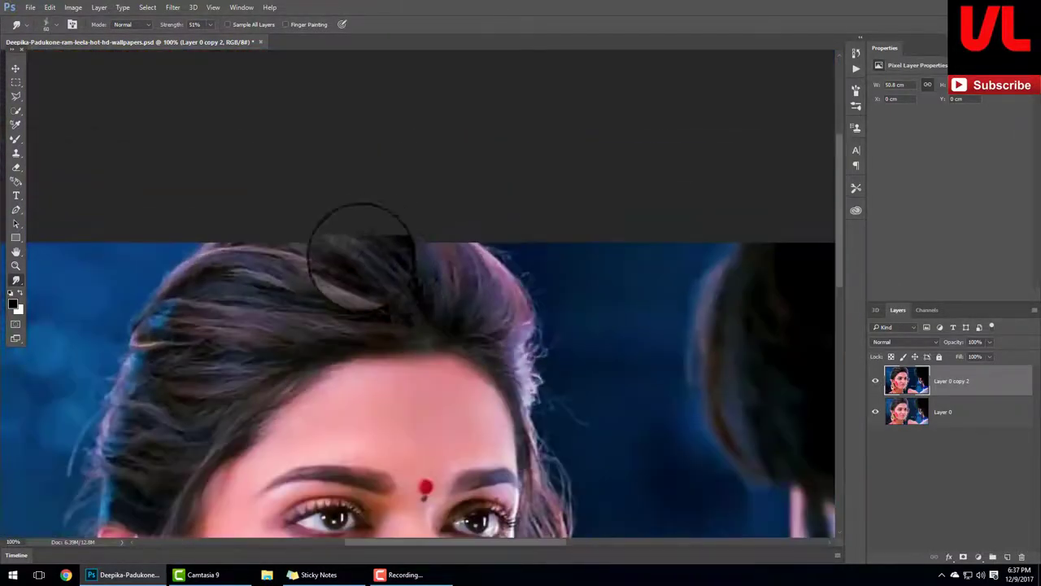
Smudge the crown hair into soft strands, smearing them leftward and downward
left_click_drag(361, 256, 434, 308)
mouse_move(321, 284)
left_mouse_down()
mouse_move(186, 265)
mouse_move(233, 267)
mouse_move(265, 297)
left_mouse_up()
mouse_move(396, 333)
left_mouse_down()
mouse_move(167, 291)
mouse_move(379, 337)
left_mouse_up()
mouse_move(259, 351)
left_mouse_down()
mouse_move(221, 421)
mouse_move(199, 371)
mouse_move(236, 351)
mouse_move(240, 421)
mouse_move(291, 360)
mouse_move(279, 337)
mouse_move(311, 366)
left_mouse_up()
Smear the crown hair darker and soften the area around the right eye
scroll(240, 420, "left", 3)
scroll(274, 302, "up", 2)
scroll(274, 302, "right", 1)
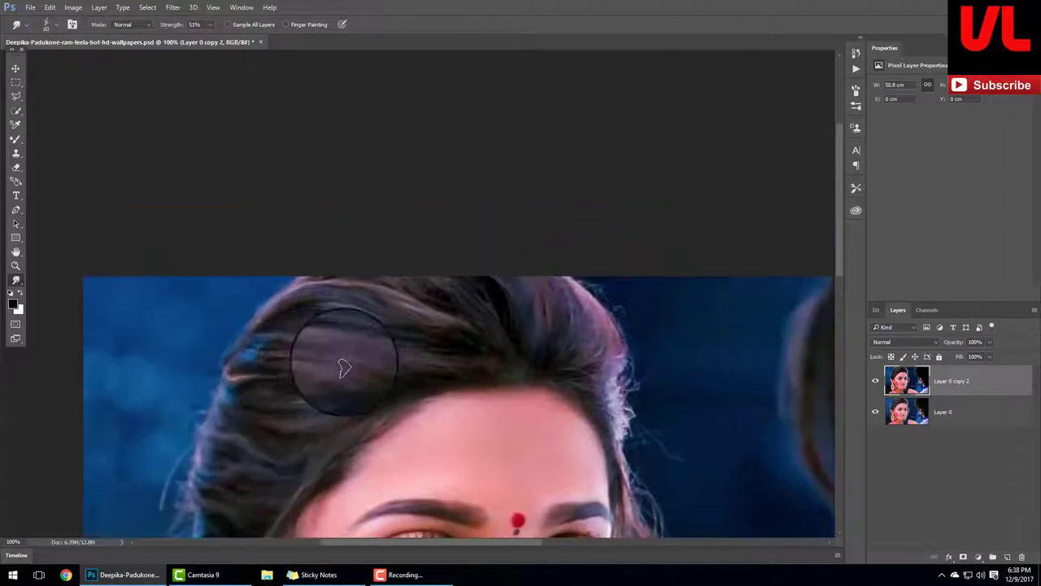
scroll(283, 325, "up", 1)
scroll(283, 325, "right", 2)
mouse_move(376, 356)
left_mouse_down()
mouse_move(314, 301)
mouse_move(425, 306)
left_mouse_up()
left_click_drag(423, 361, 309, 350)
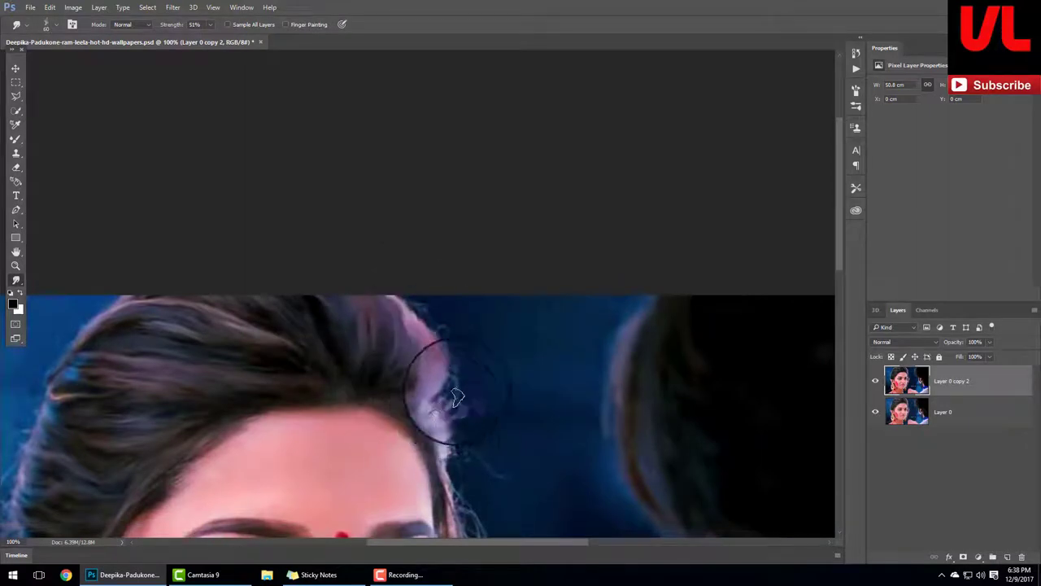
scroll(443, 443, "down", 2)
scroll(449, 444, "down", 2)
left_click_drag(425, 375, 417, 440)
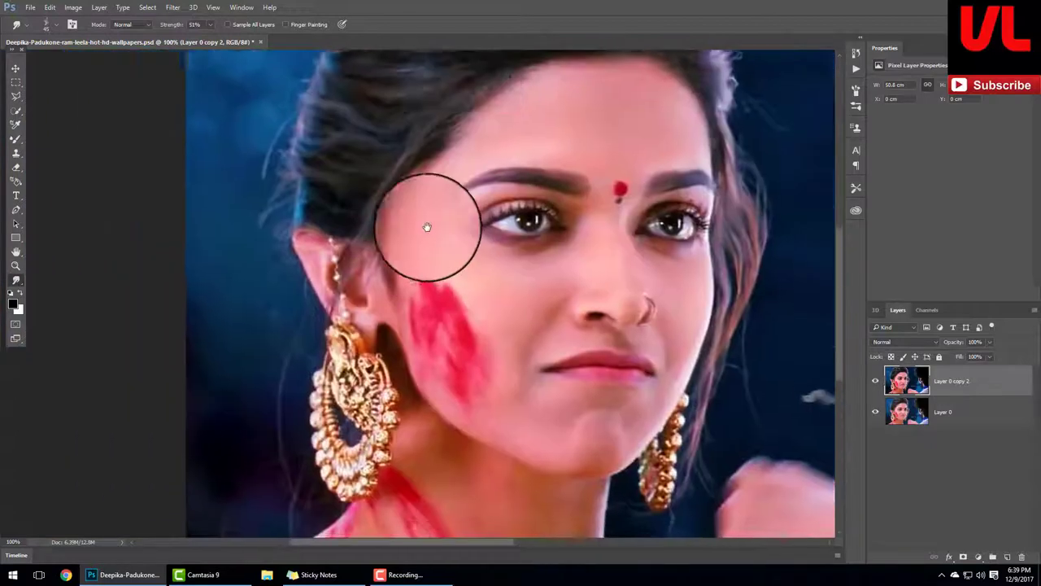
Smudge the ear, the jaw shadow and the red neck streaks into the skin
mouse_move(307, 254)
left_mouse_down()
mouse_move(371, 298)
mouse_move(366, 325)
mouse_move(361, 298)
mouse_move(409, 391)
left_mouse_up()
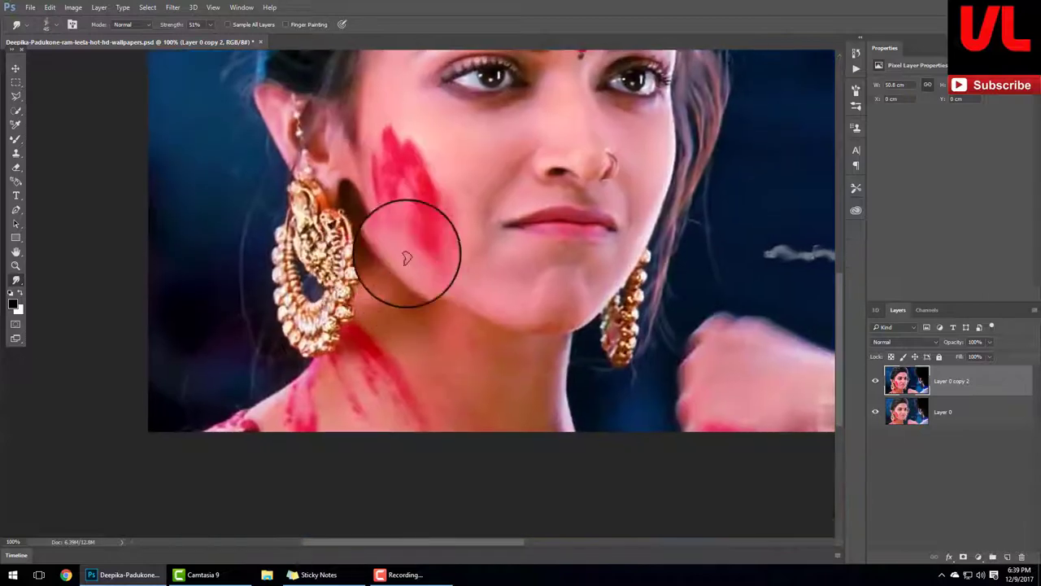
mouse_move(407, 258)
left_mouse_down()
mouse_move(401, 279)
mouse_move(383, 281)
mouse_move(529, 348)
mouse_move(556, 395)
left_mouse_up()
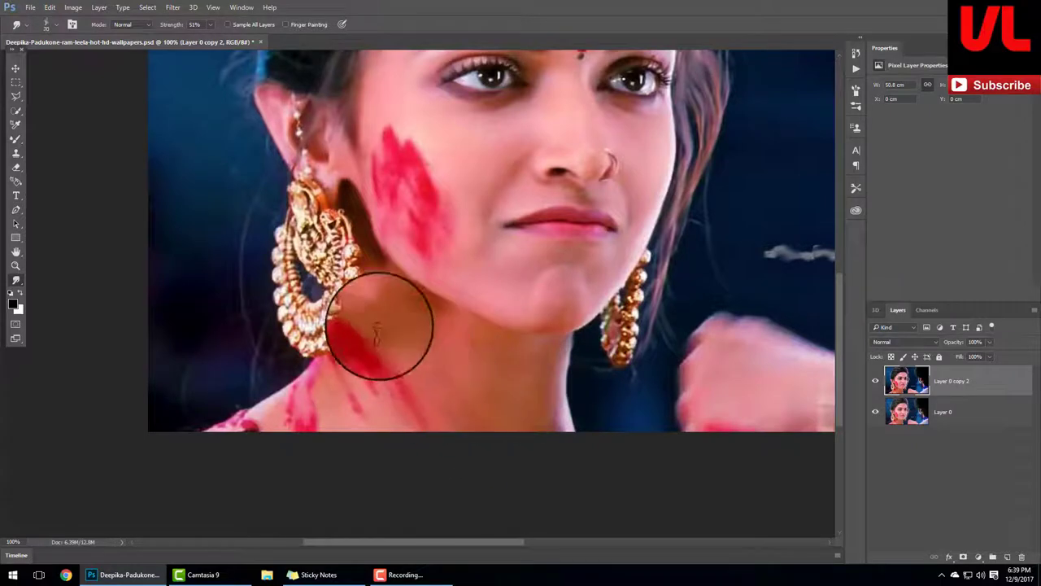
mouse_move(372, 325)
left_mouse_down()
mouse_move(377, 383)
mouse_move(335, 359)
mouse_move(268, 395)
mouse_move(293, 373)
left_mouse_up()
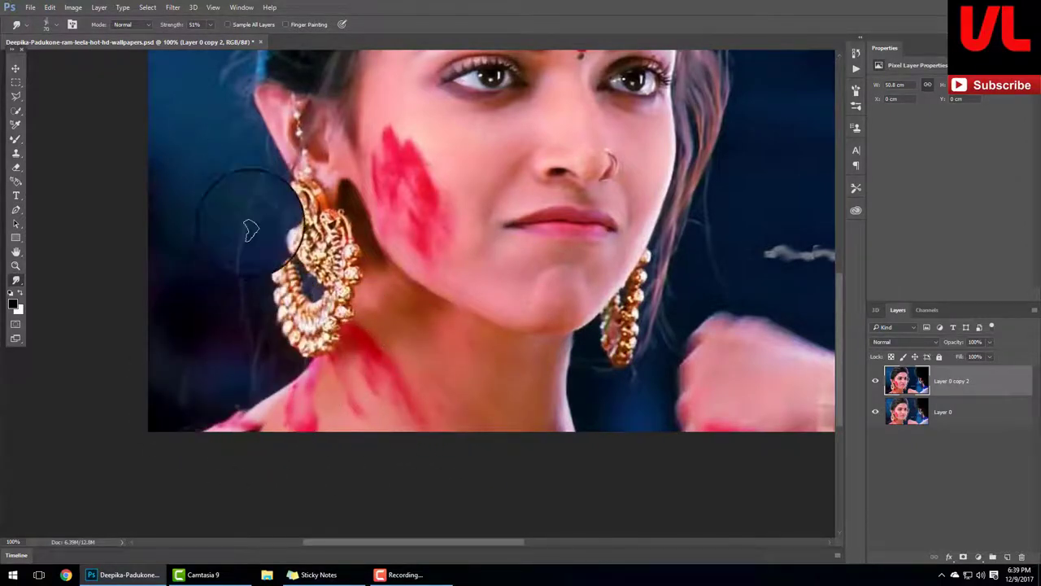
scroll(329, 362, "up", 5)
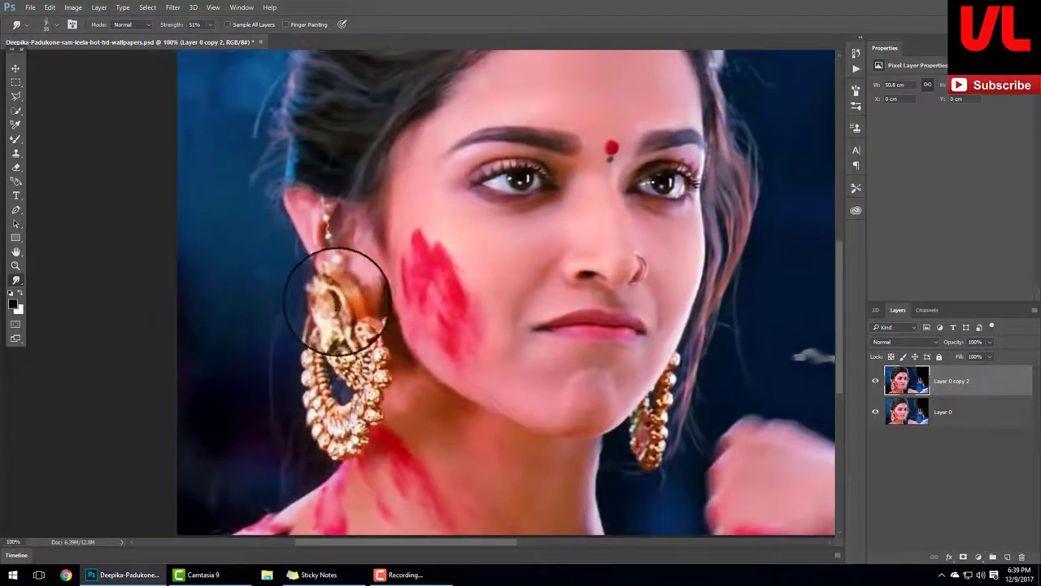
Undo stray smears on the earring, eyebrow and eye, and zoom out to the whole face
key("ctrl+alt+z")
key("ctrl+alt+z")
key("ctrl+alt+z")
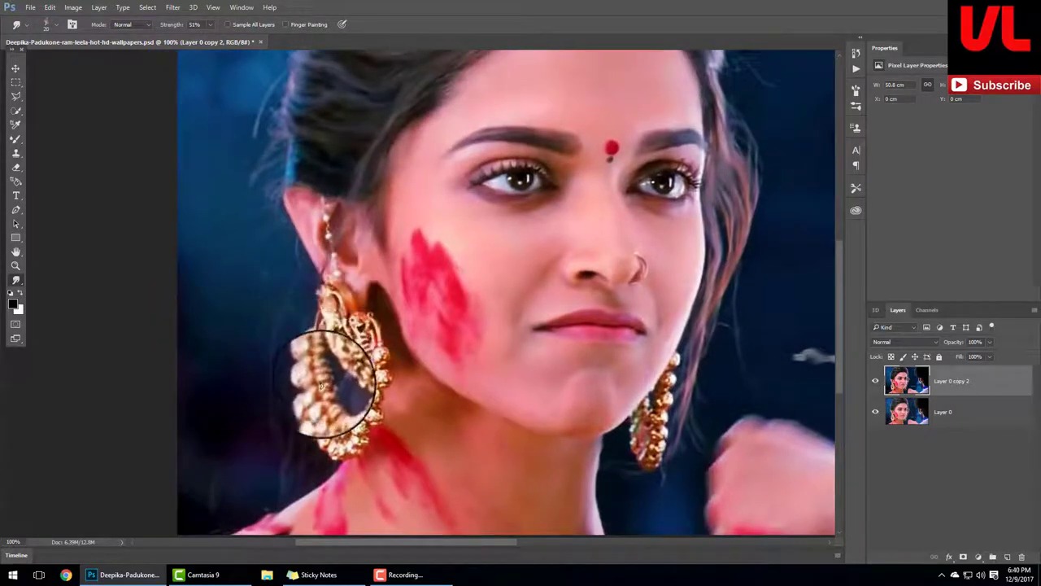
scroll(391, 215, "up", 5)
scroll(391, 216, "right", 4)
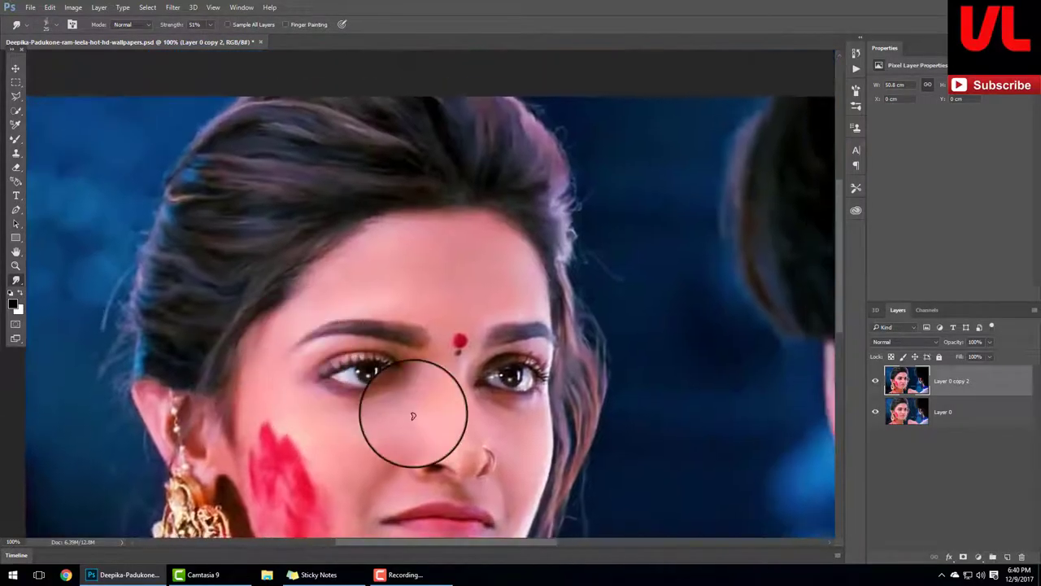
key("ctrl+alt+z")
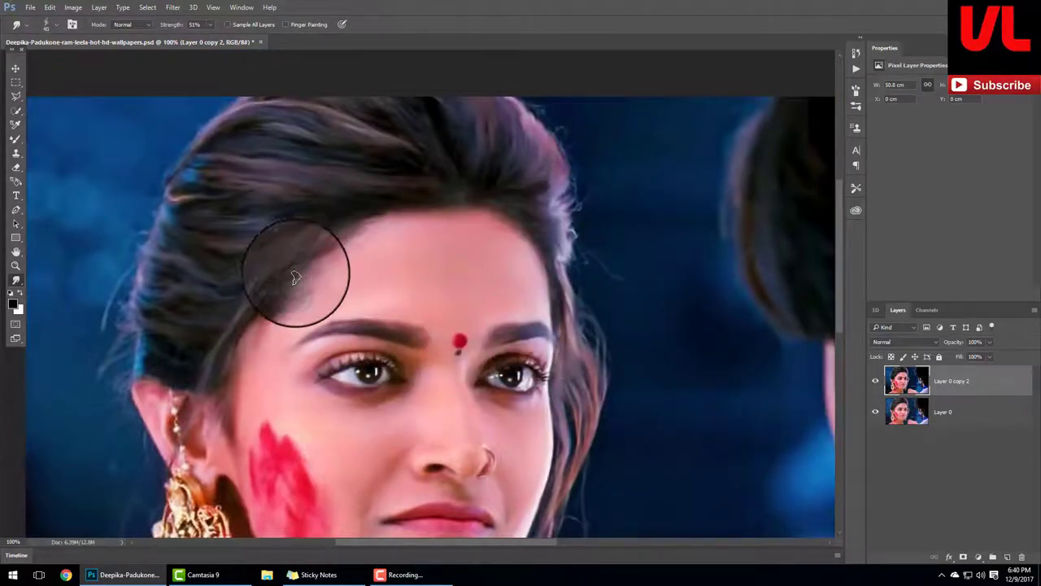
key("ctrl+minus")
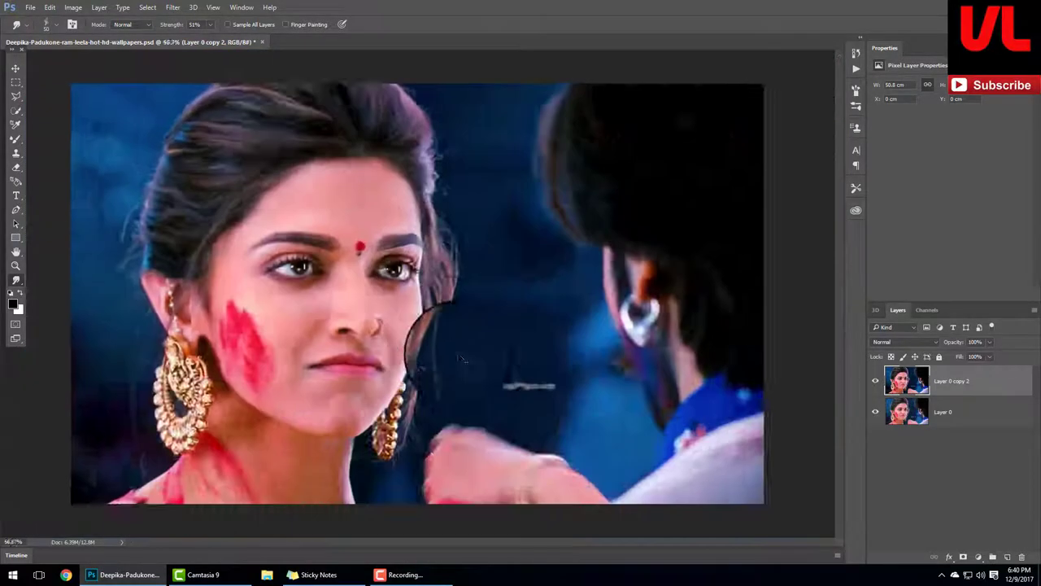
key("ctrl+minus")
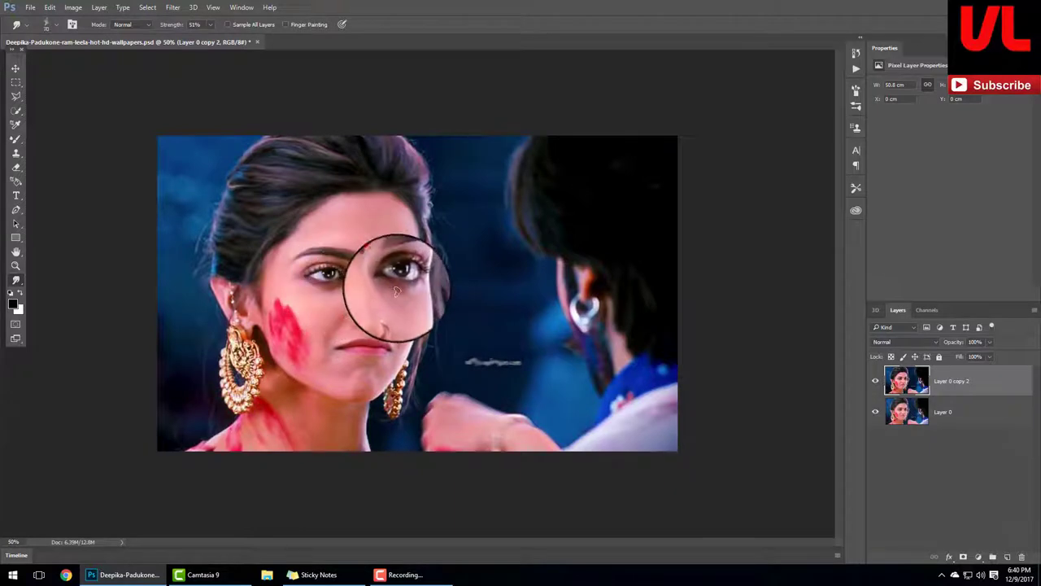
key("ctrl+alt+z")
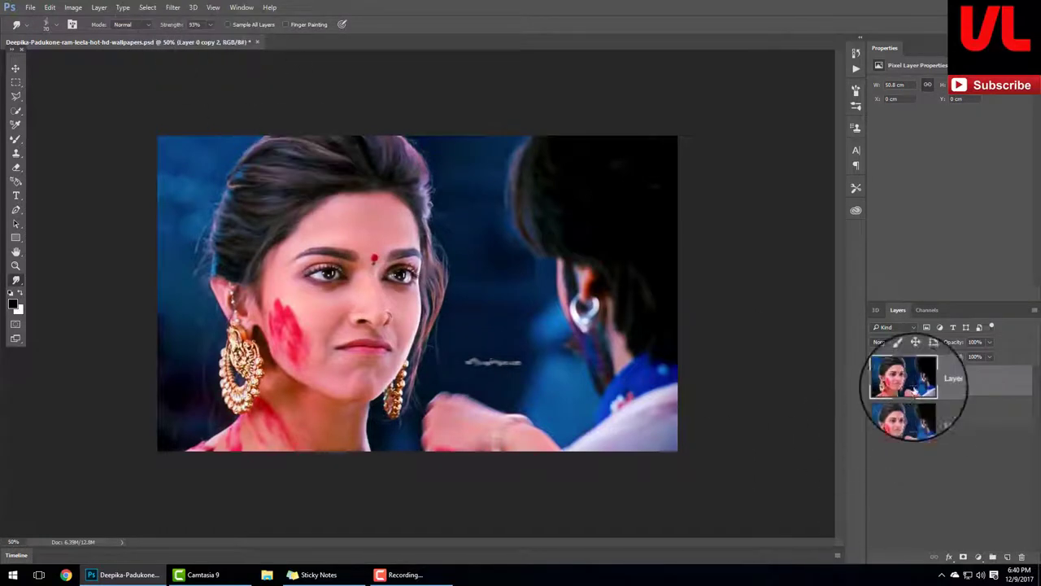
Duplicate the smudged layer as Layer 0 copy 3 and reshape the top of the hair
left_click_drag(907, 381, 1007, 556)
left_click_drag(390, 183, 395, 151)
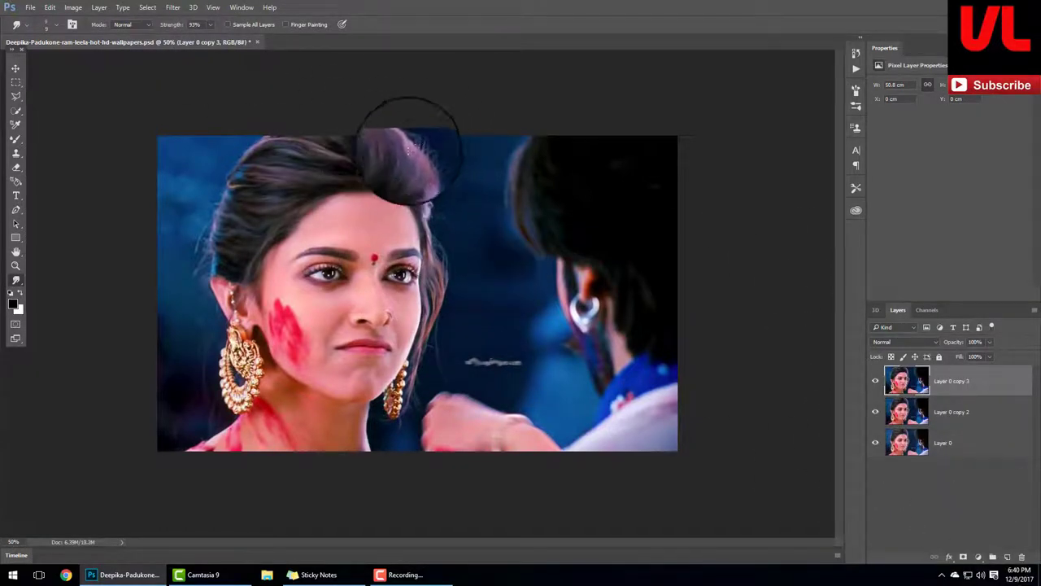
left_click_drag(407, 116, 431, 195)
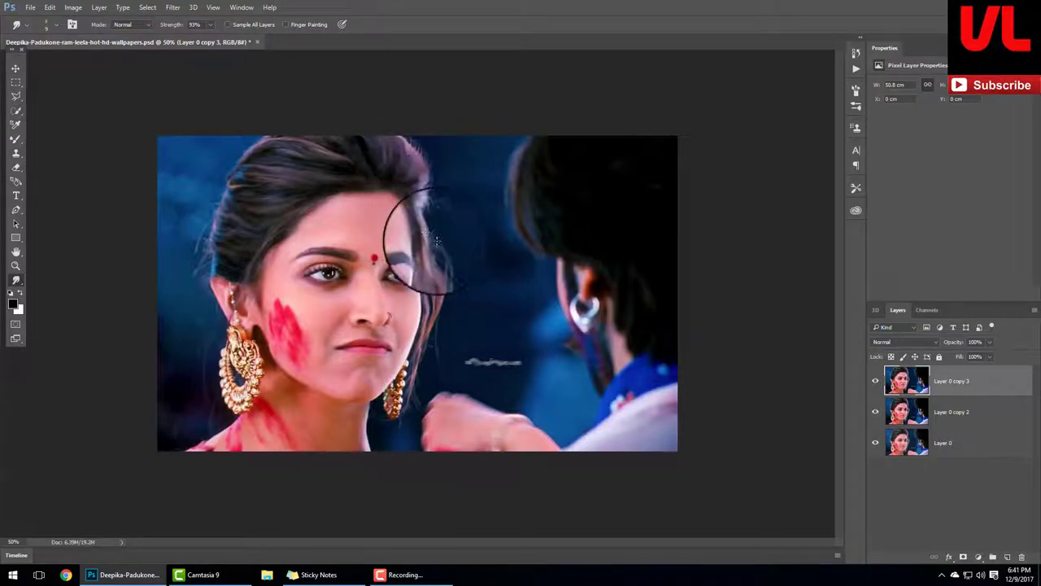
key("ctrl+z")
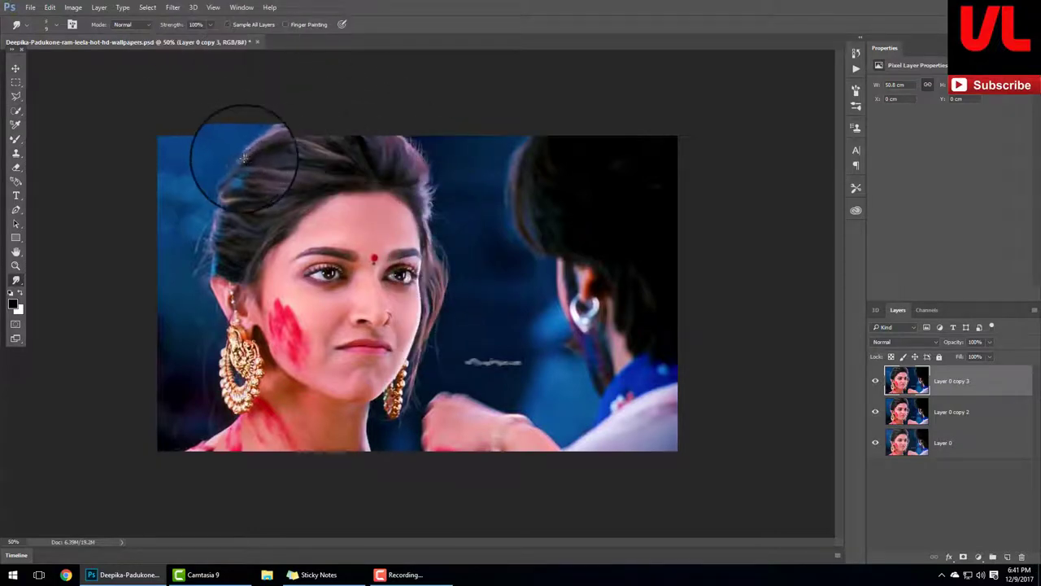
Soften the left and right hair edges with Smudge strength set to 74%
left_click_drag(227, 193, 215, 235)
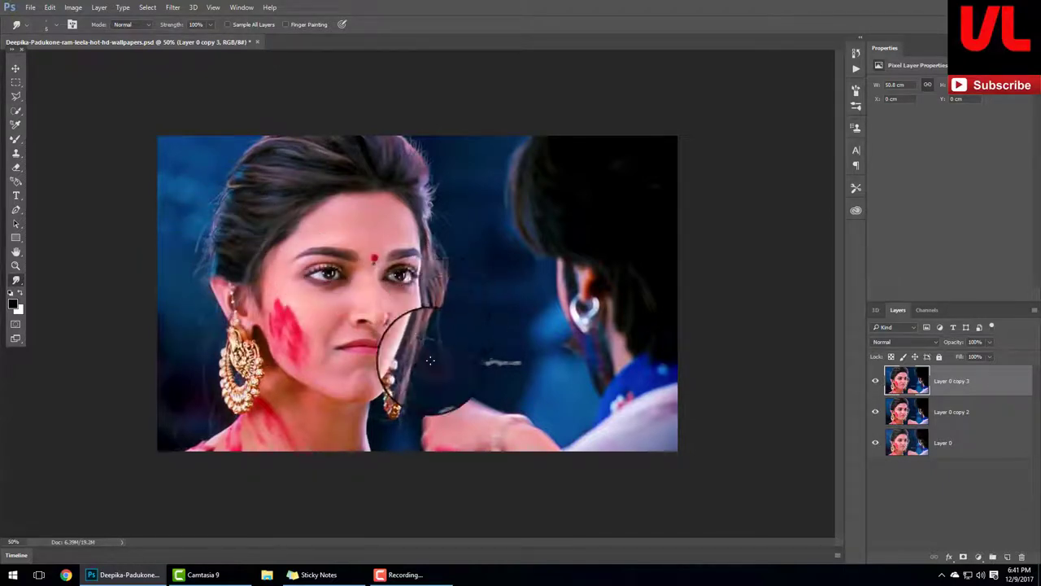
left_click_drag(399, 351, 419, 285)
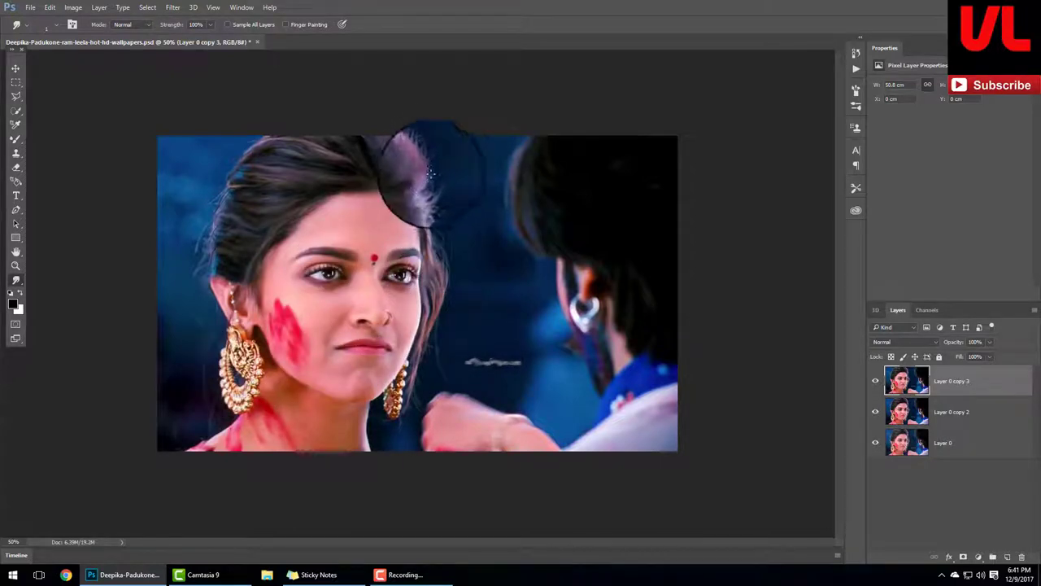
type("74")
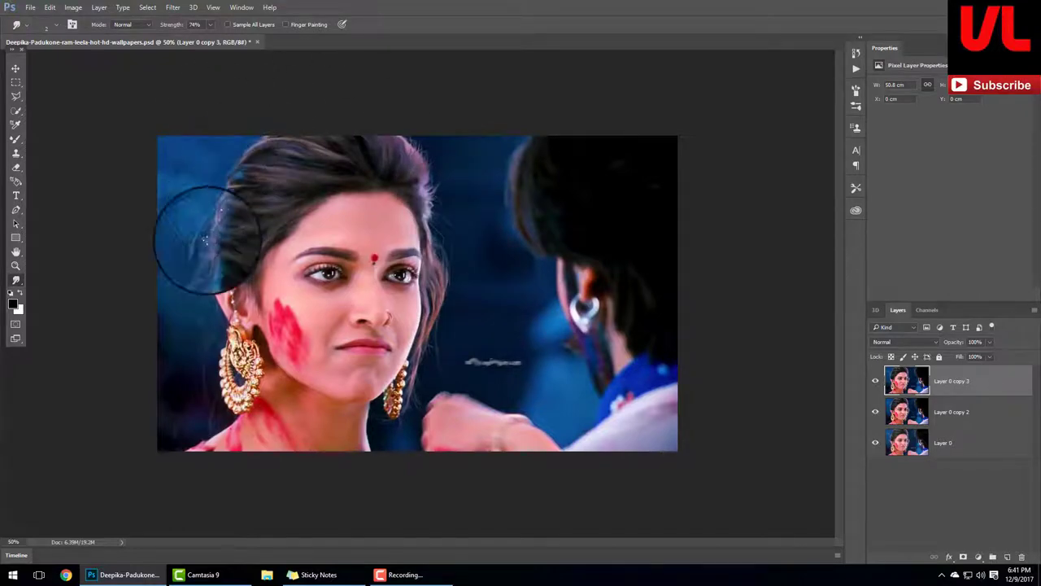
key("ctrl+plus")
key("ctrl+plus")
key("ctrl+plus")
Raise smudge strength and smear both eyebrows and the right eye's lashes and lid
left_click_drag(217, 179, 396, 297)
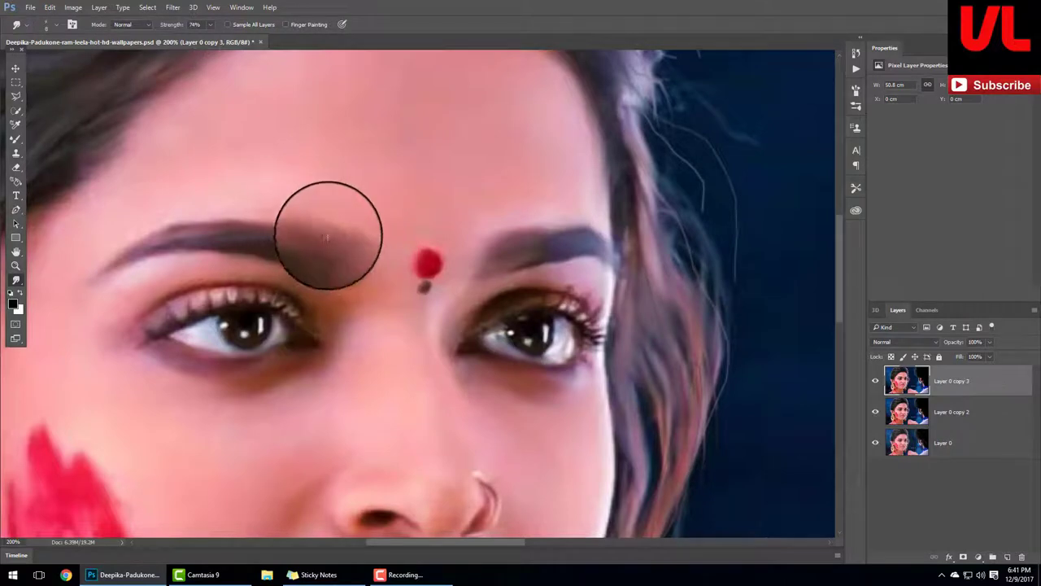
left_click_drag(328, 235, 279, 204)
left_click_drag(174, 26, 190, 26)
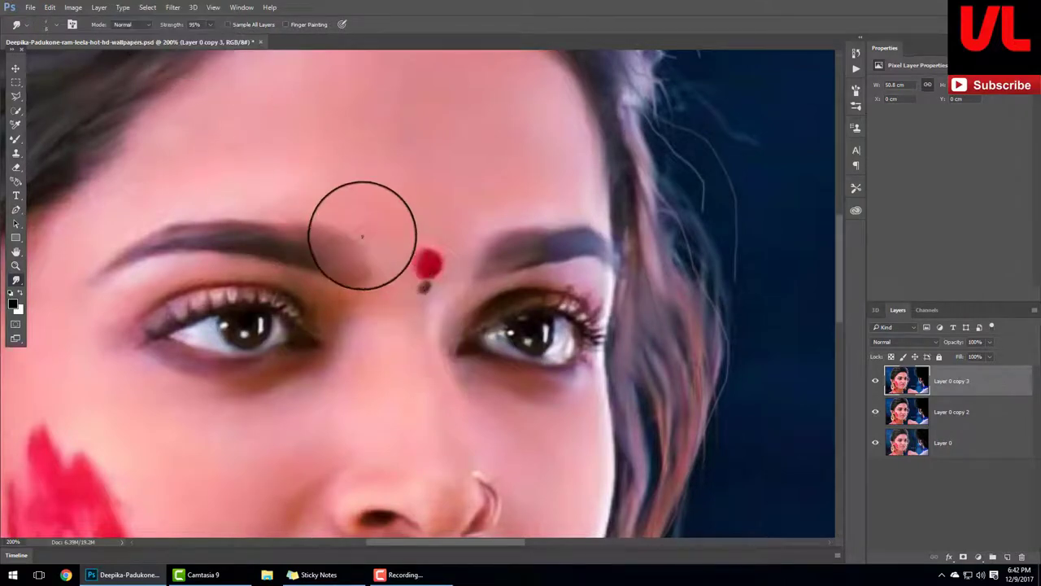
mouse_move(262, 211)
left_mouse_down()
mouse_move(244, 223)
mouse_move(221, 214)
mouse_move(256, 203)
mouse_move(301, 237)
mouse_move(223, 209)
mouse_move(158, 237)
mouse_move(257, 255)
mouse_move(358, 256)
mouse_move(366, 240)
mouse_move(337, 265)
mouse_move(342, 279)
left_mouse_up()
mouse_move(484, 272)
left_mouse_down()
mouse_move(494, 250)
mouse_move(574, 220)
mouse_move(569, 233)
left_mouse_up()
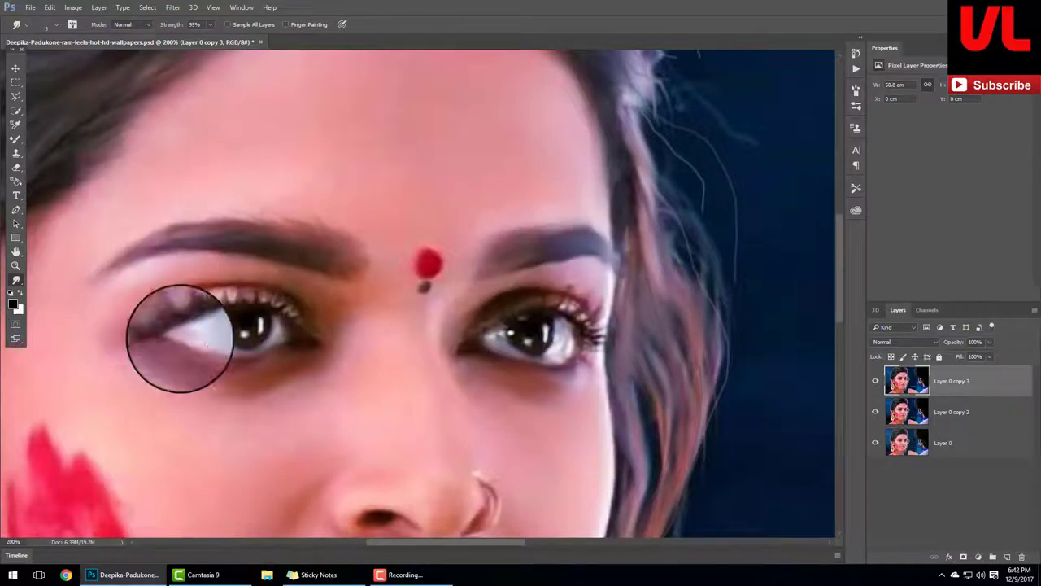
mouse_move(177, 318)
left_mouse_down()
mouse_move(169, 323)
mouse_move(222, 288)
mouse_move(274, 298)
mouse_move(297, 318)
mouse_move(290, 279)
mouse_move(298, 332)
mouse_move(210, 318)
mouse_move(209, 307)
mouse_move(215, 318)
mouse_move(198, 309)
mouse_move(194, 332)
left_mouse_up()
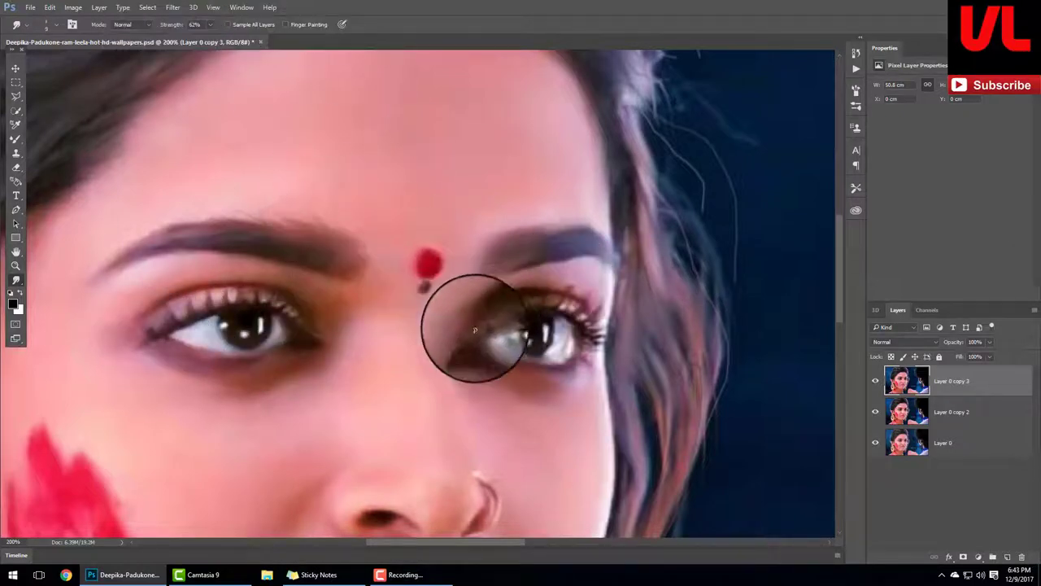
mouse_move(479, 330)
left_mouse_down()
mouse_move(496, 304)
mouse_move(563, 287)
mouse_move(595, 290)
mouse_move(564, 302)
mouse_move(611, 337)
mouse_move(563, 350)
left_mouse_up()
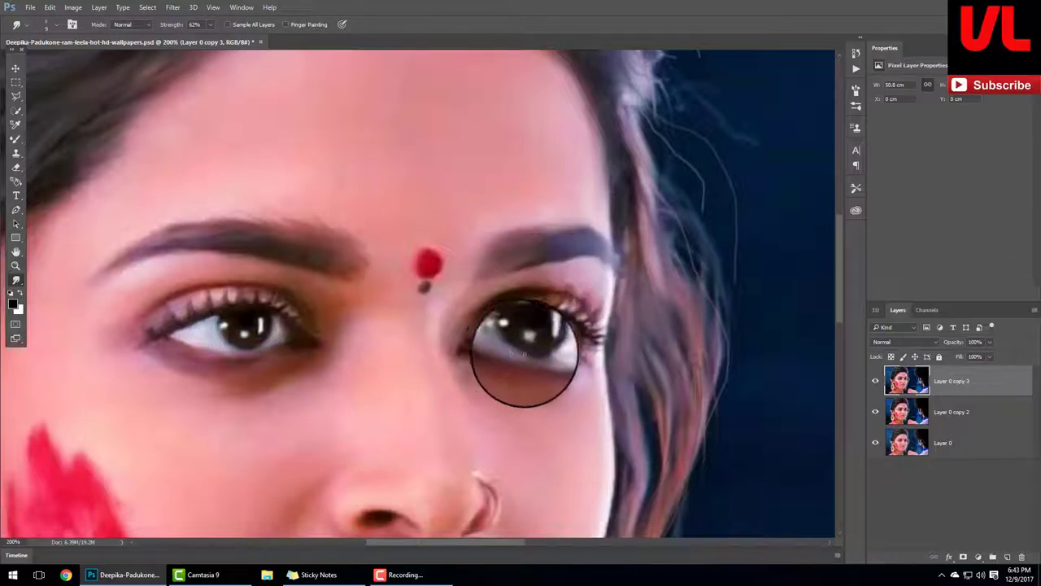
Zoom out to the whole image and add a new empty Layer 1 on top
key("ctrl+minus")
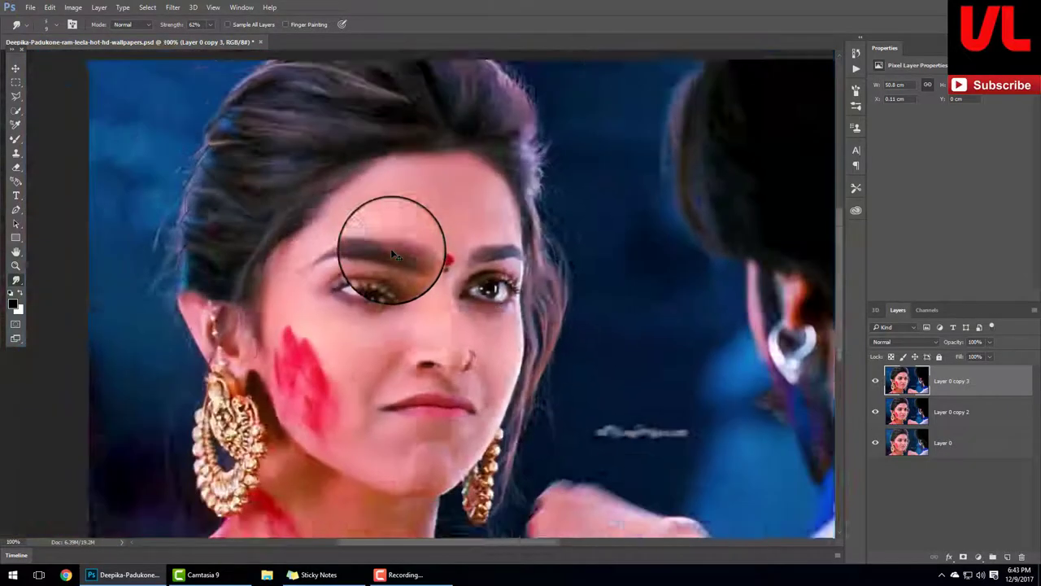
key("ctrl+minus")
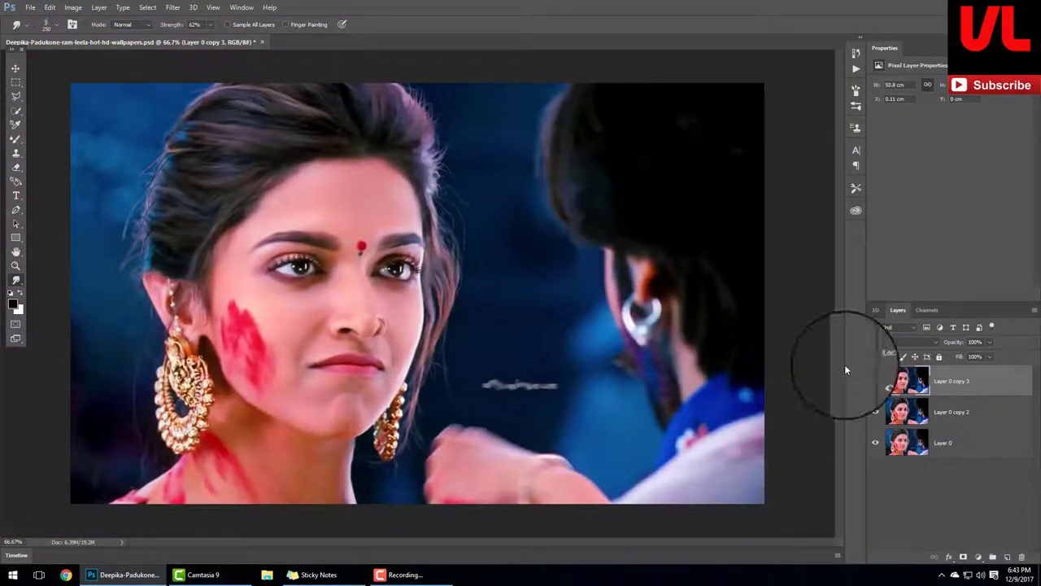
key("ctrl+shift+alt+n")
left_click(6, 142)
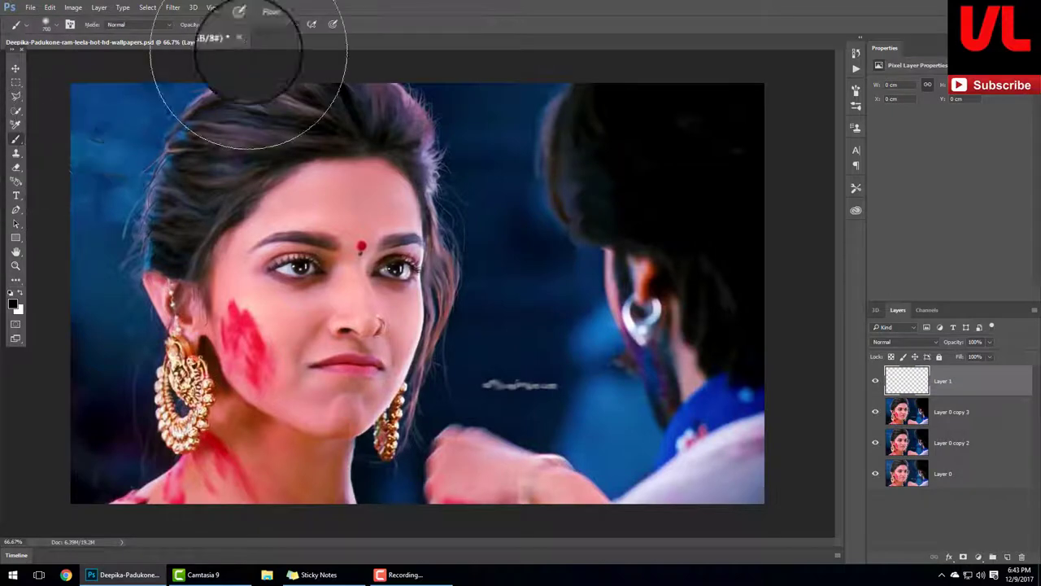
Paint blue over the dark hair at top right with full opacity and flow
right_click(96, 102)
key("Escape")
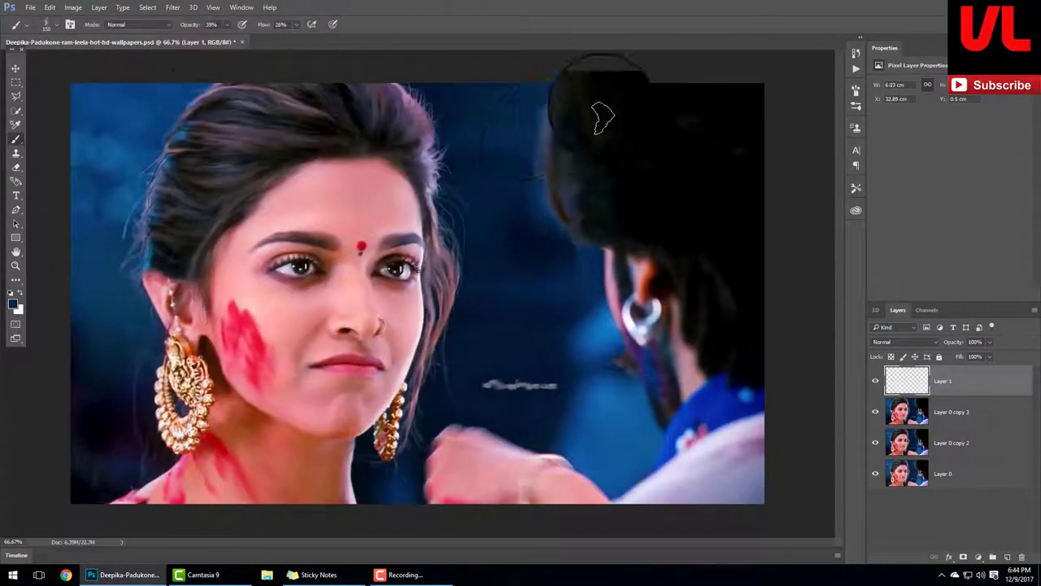
left_click_drag(602, 118, 574, 184)
key("0")
key("shift+0")
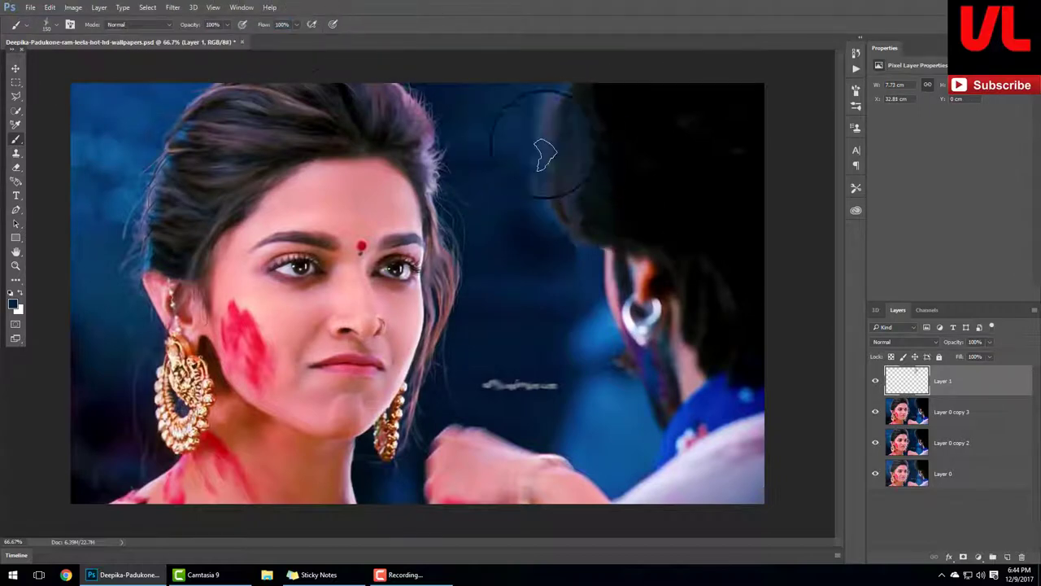
mouse_move(539, 153)
left_mouse_down()
mouse_move(612, 178)
mouse_move(736, 110)
mouse_move(628, 126)
left_mouse_up()
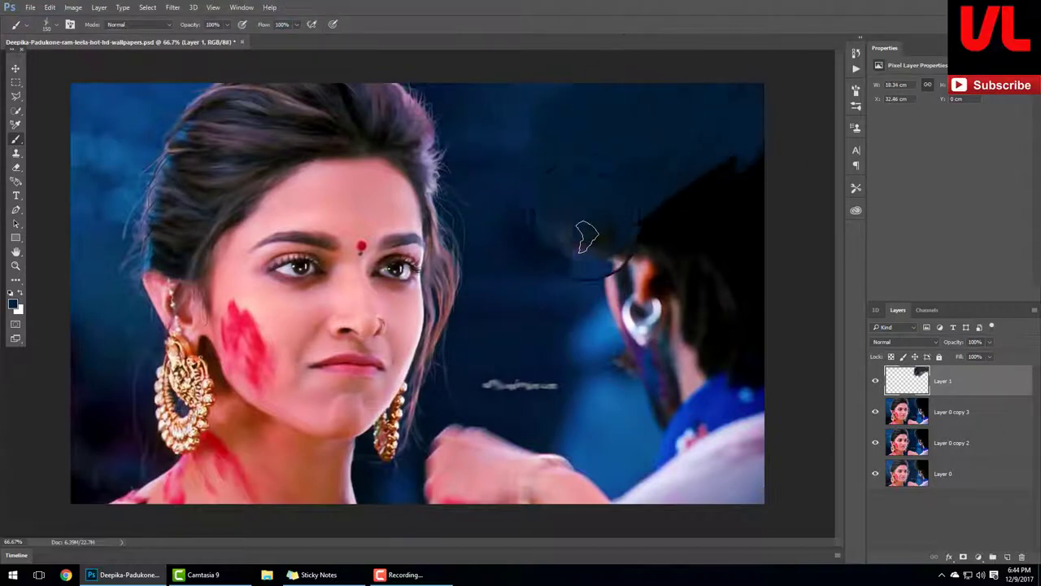
right_click(590, 199)
key("Escape")
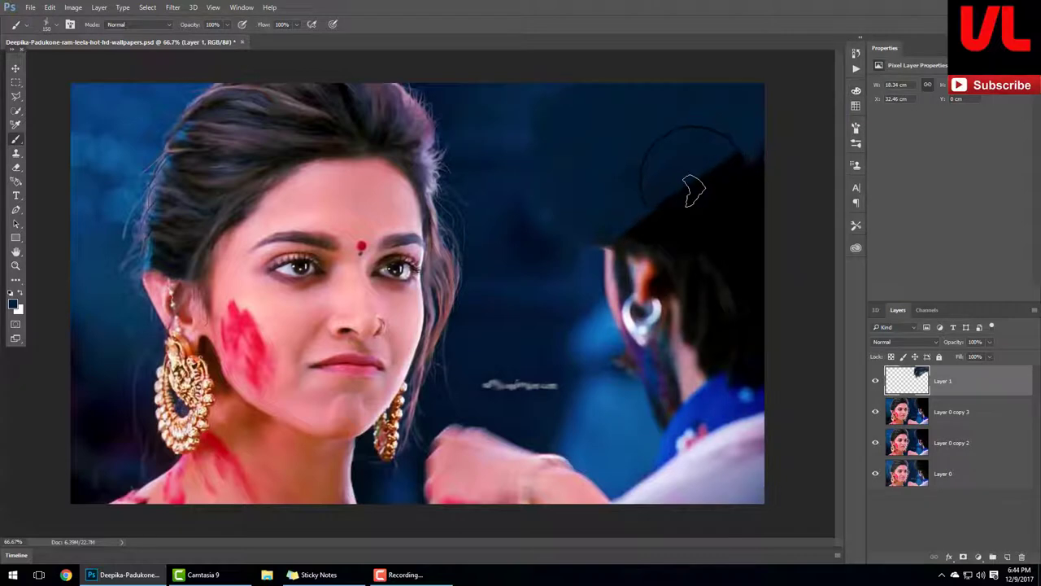
key("F5")
key("F5")
mouse_move(662, 204)
left_mouse_down()
mouse_move(752, 213)
mouse_move(675, 318)
left_mouse_up()
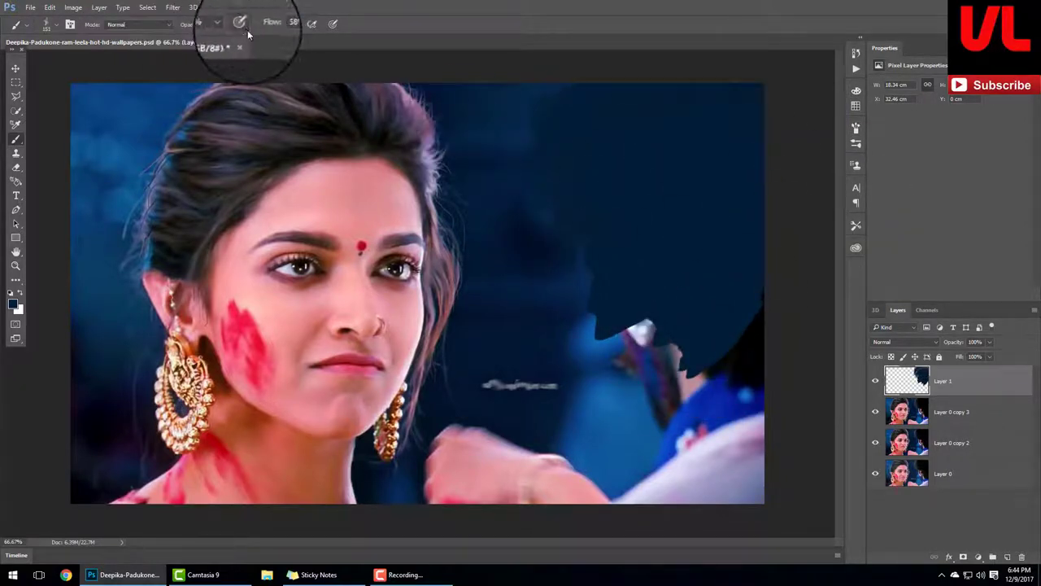
Sample a lighter blue and cover the man's hair and the dark area at right
left_click(134, 24)
left_click(122, 65)
left_click(606, 325, "alt")
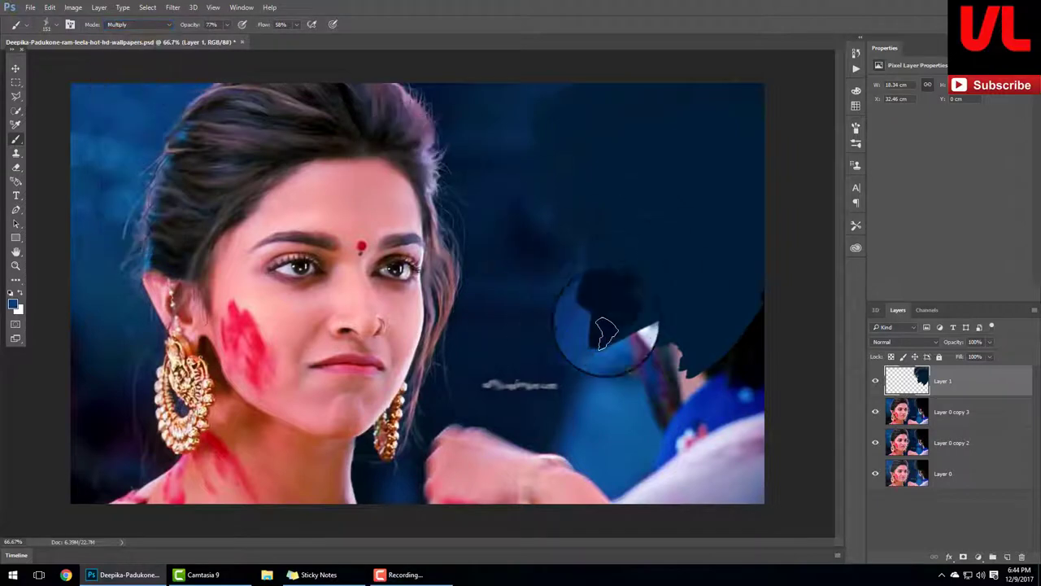
left_click(134, 25)
left_click(122, 33)
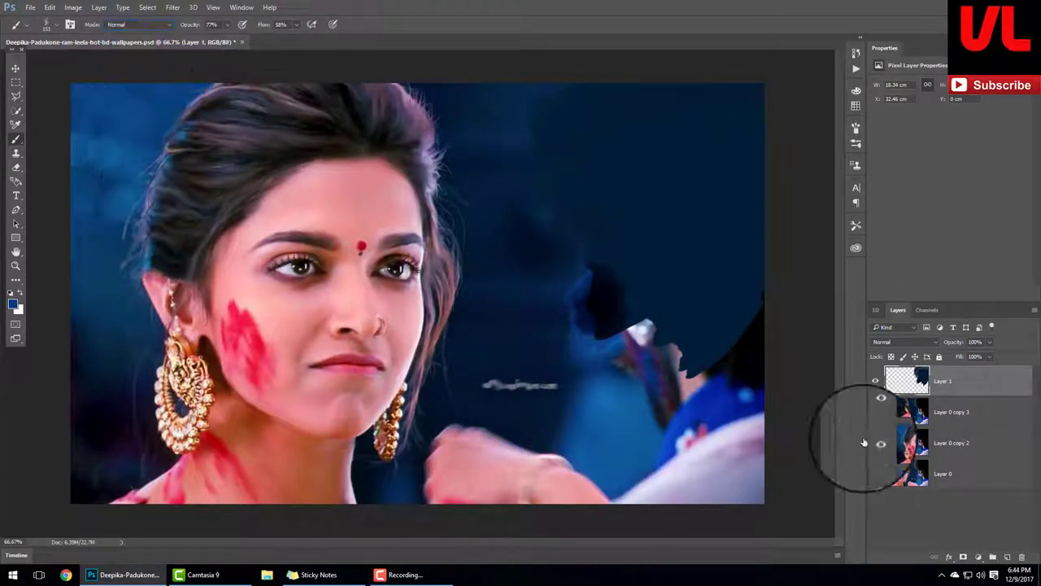
left_click_drag(605, 293, 583, 305)
mouse_move(600, 394)
left_mouse_down()
mouse_move(692, 350)
mouse_move(650, 437)
mouse_move(667, 426)
mouse_move(569, 411)
mouse_move(453, 458)
mouse_move(425, 481)
mouse_move(563, 465)
mouse_move(528, 439)
mouse_move(732, 453)
mouse_move(709, 418)
mouse_move(650, 488)
mouse_move(681, 418)
left_mouse_up()
left_click(528, 410, "alt")
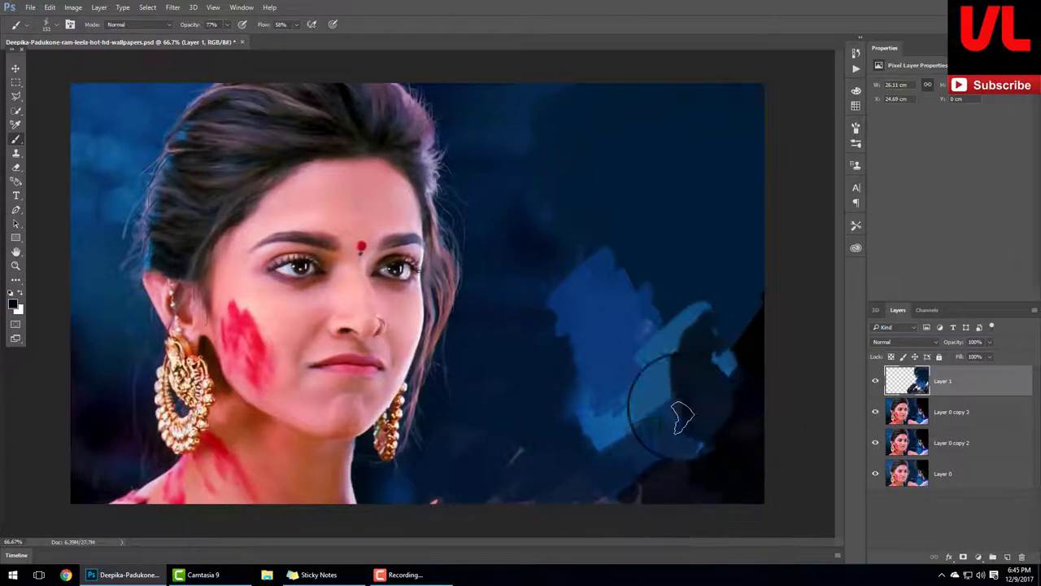
key("ctrl+z")
Lower brush flow to 27% and repaint the right and lower-centre background darker blue
left_click_drag(571, 202, 598, 142)
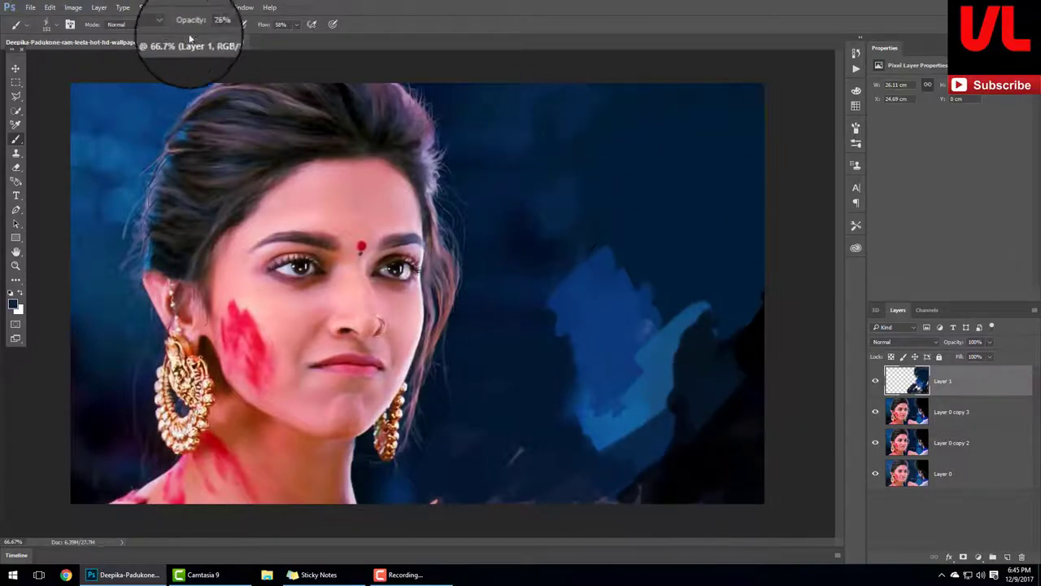
key("shift+2")
key("shift+7")
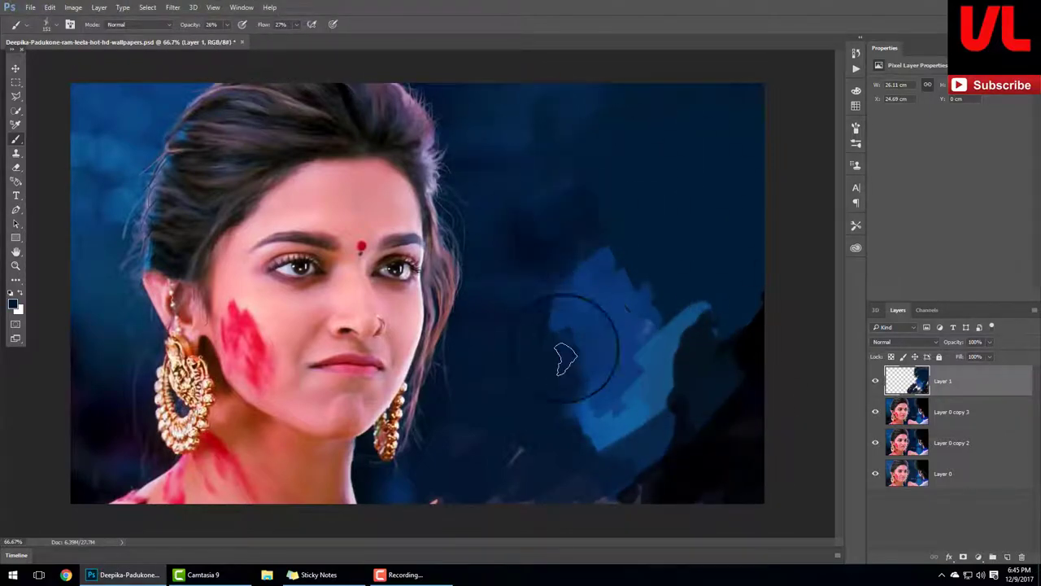
left_click_drag(566, 358, 653, 218)
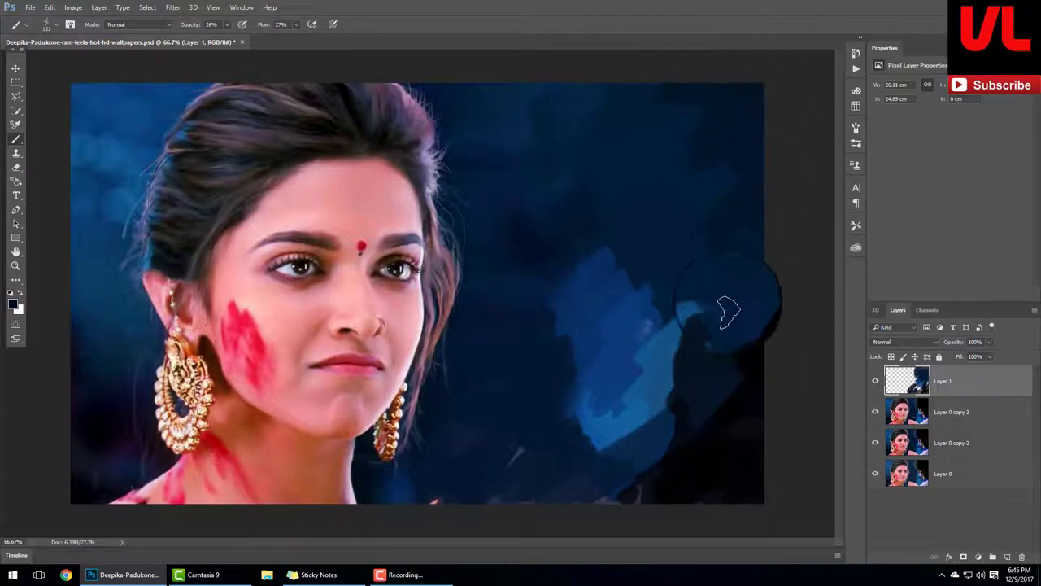
left_click_drag(660, 487, 616, 396)
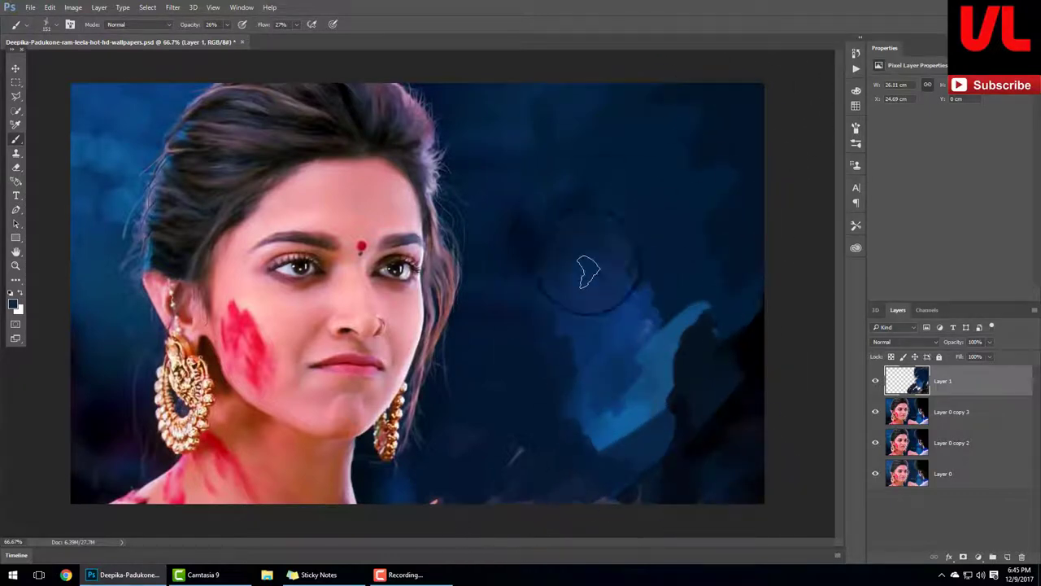
mouse_move(587, 265)
left_mouse_down()
mouse_move(561, 382)
mouse_move(660, 311)
left_mouse_up()
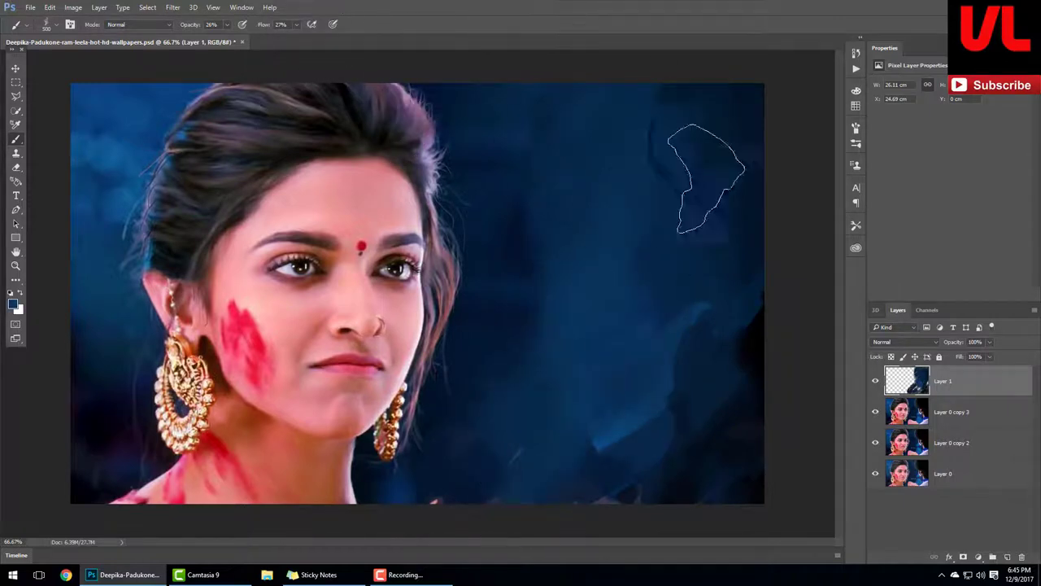
left_click_drag(718, 256, 643, 472)
Merge the paint into the portrait layer, duplicate it, and open Selective Color
key("ctrl+e")
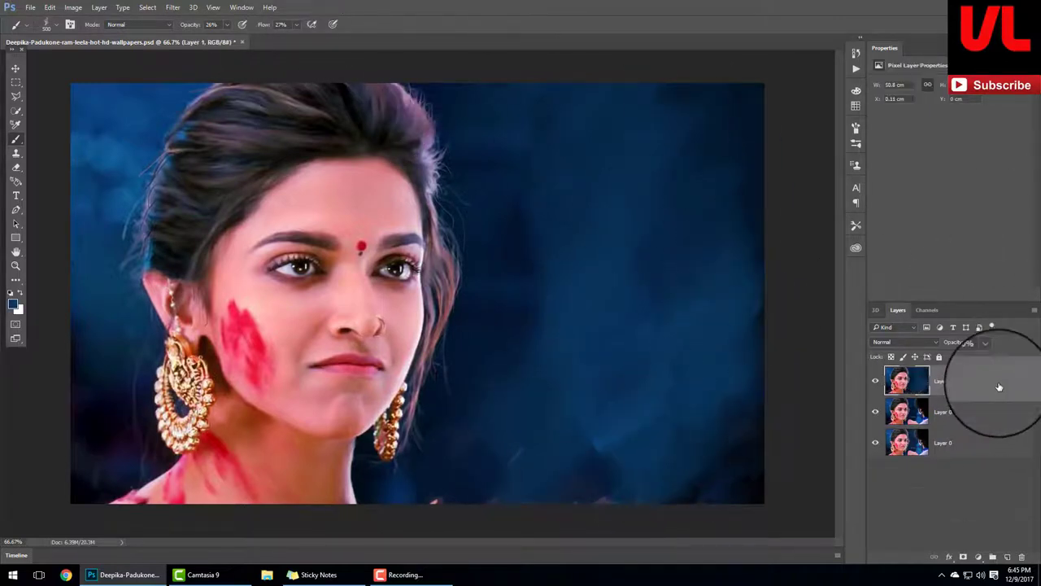
left_click_drag(927, 381, 1008, 558)
left_click(72, 8)
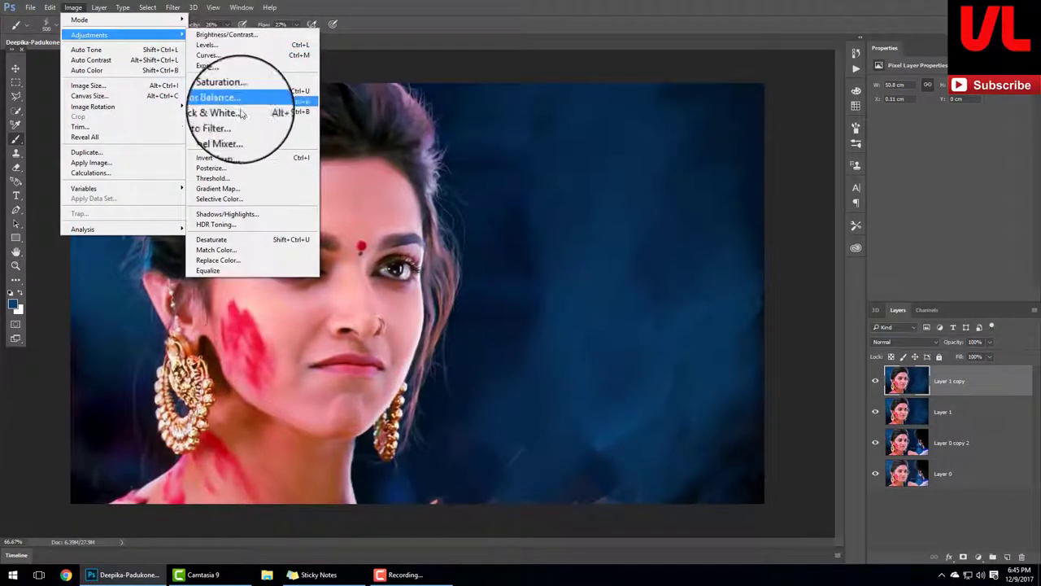
mouse_move(90, 35)
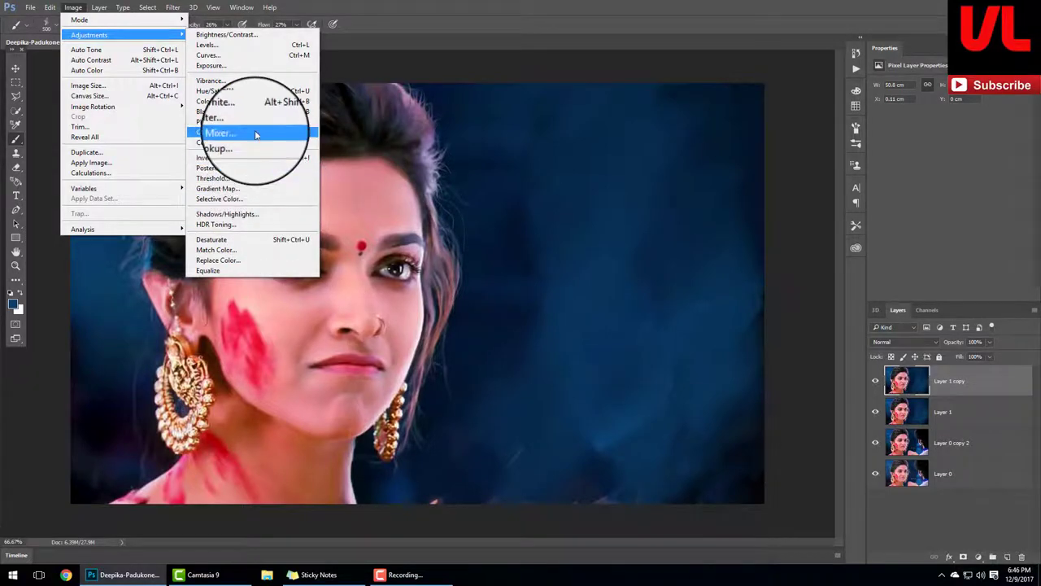
left_click(244, 199)
left_click_drag(497, 140, 579, 148)
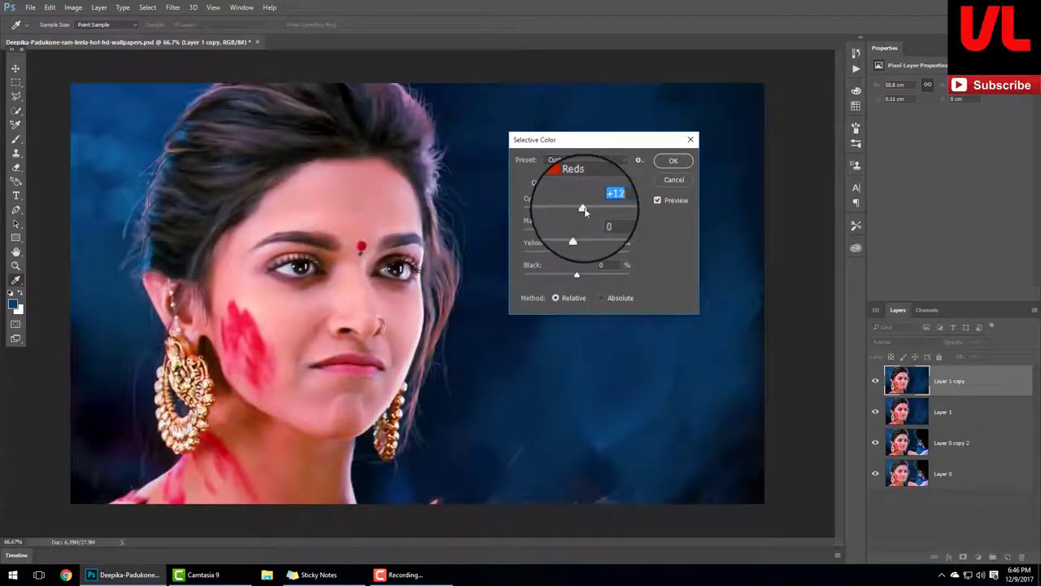
In Selective Color, reduce Reds cyan, set Reds yellow to +20, and shift Yellows cyan and magenta
mouse_move(589, 209)
left_mouse_down()
mouse_move(563, 211)
mouse_move(584, 238)
left_mouse_up()
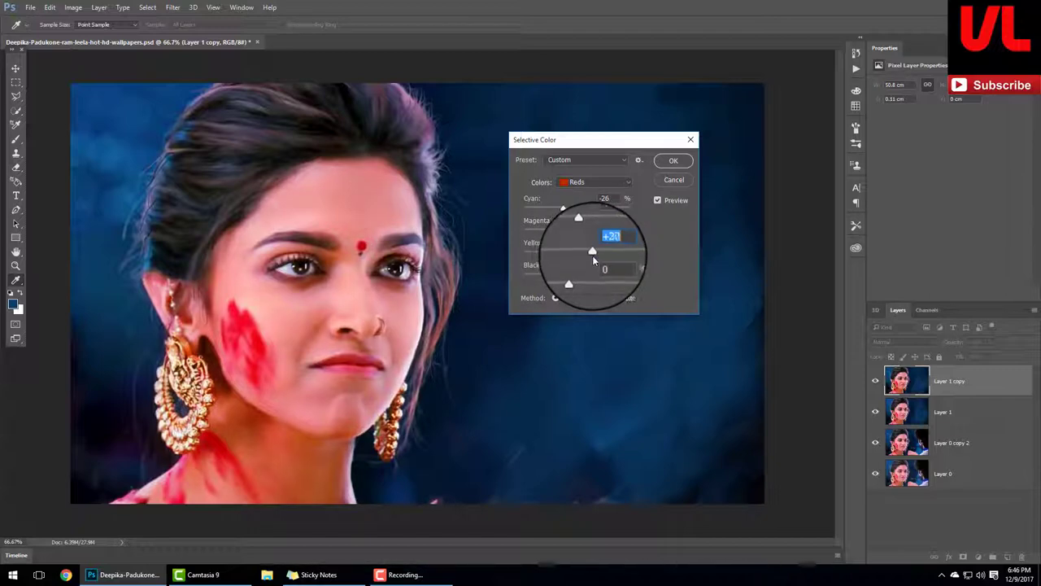
mouse_move(592, 255)
left_mouse_down()
mouse_move(577, 257)
mouse_move(578, 278)
left_mouse_up()
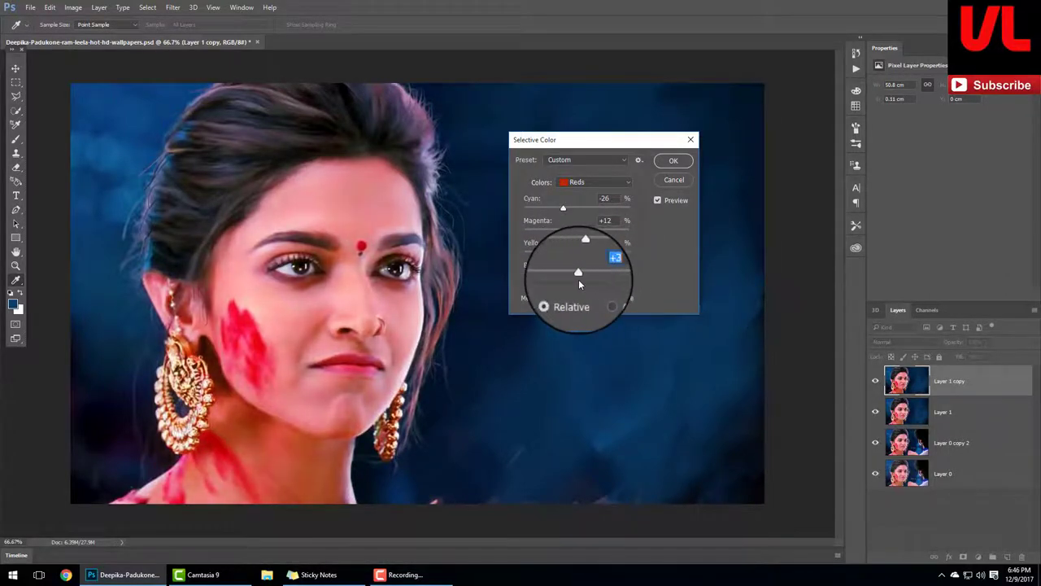
left_click(594, 182)
left_click(569, 204)
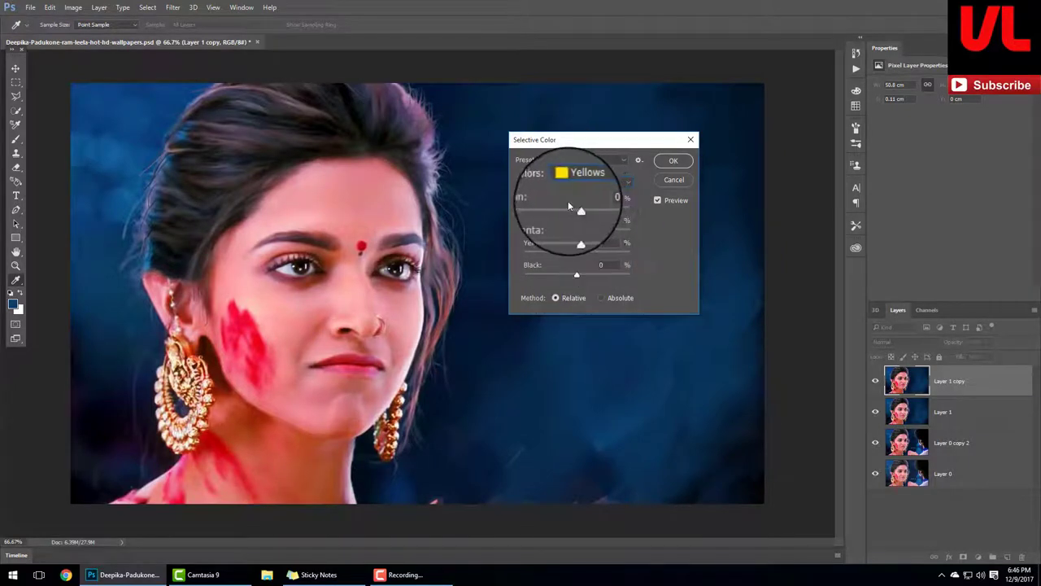
mouse_move(564, 210)
left_mouse_down()
mouse_move(590, 231)
mouse_move(566, 254)
mouse_move(591, 275)
left_mouse_up()
Set Greens cyan to −12 and Cyans cyan to +30
left_click(592, 182)
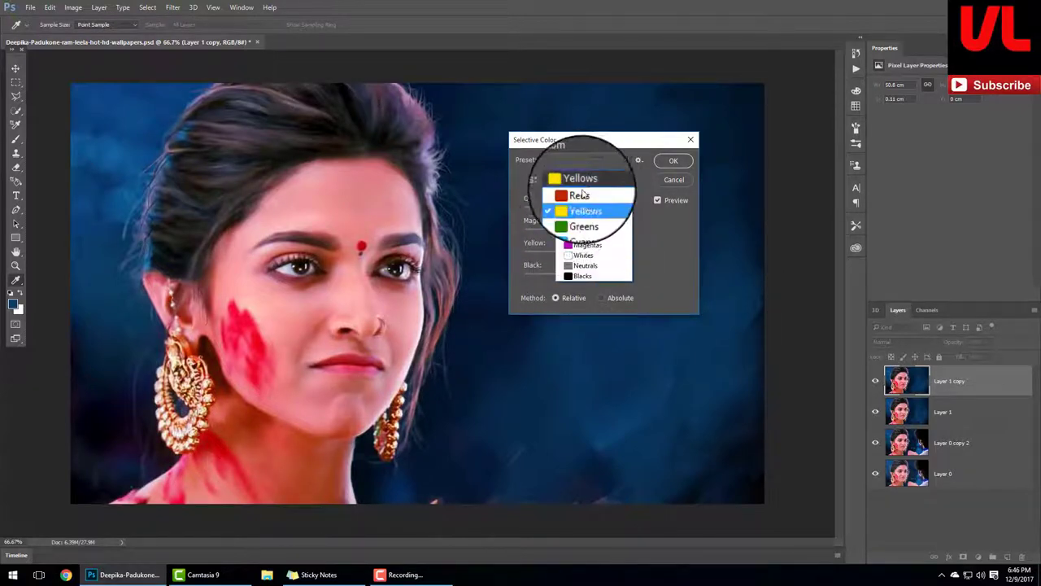
left_click(574, 213)
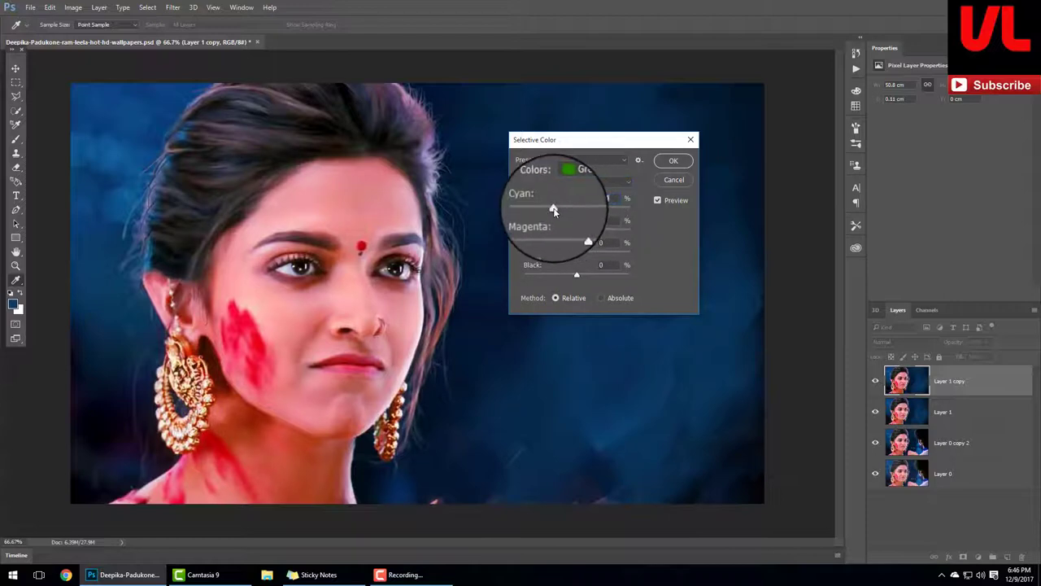
mouse_move(553, 210)
left_mouse_down()
mouse_move(571, 211)
mouse_move(570, 233)
left_mouse_up()
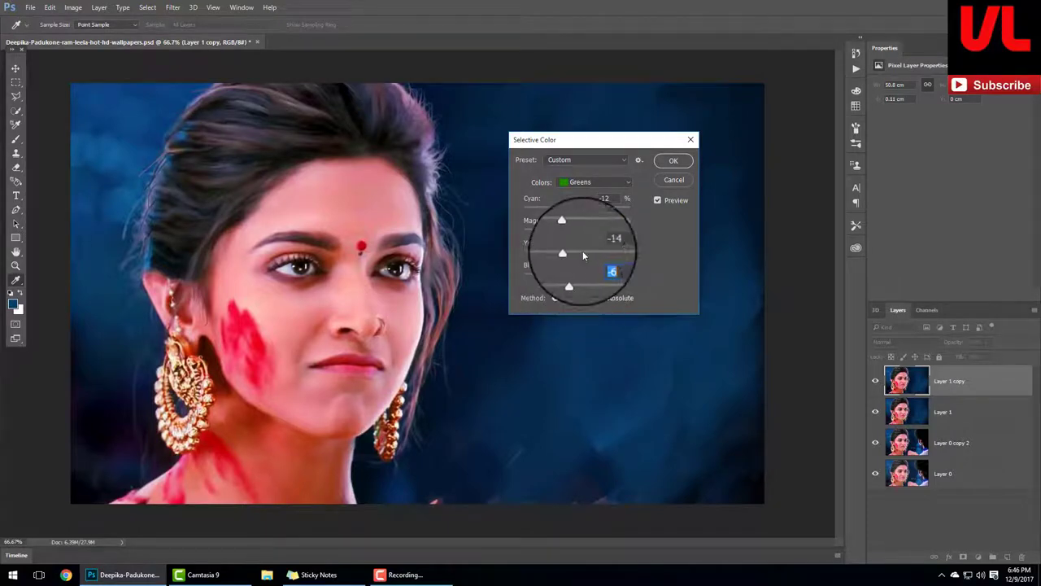
left_click(577, 221)
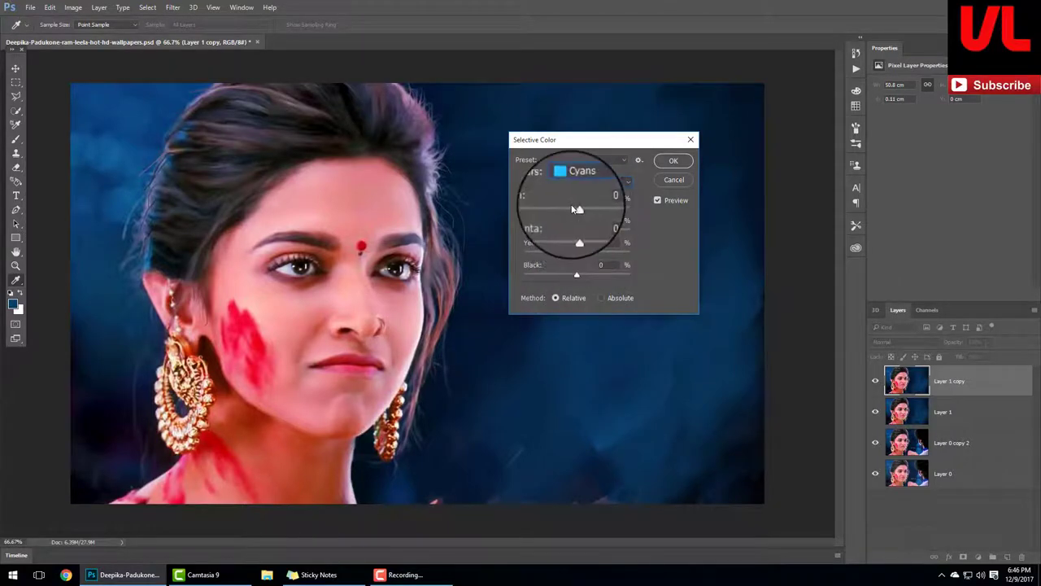
left_click_drag(561, 210, 593, 214)
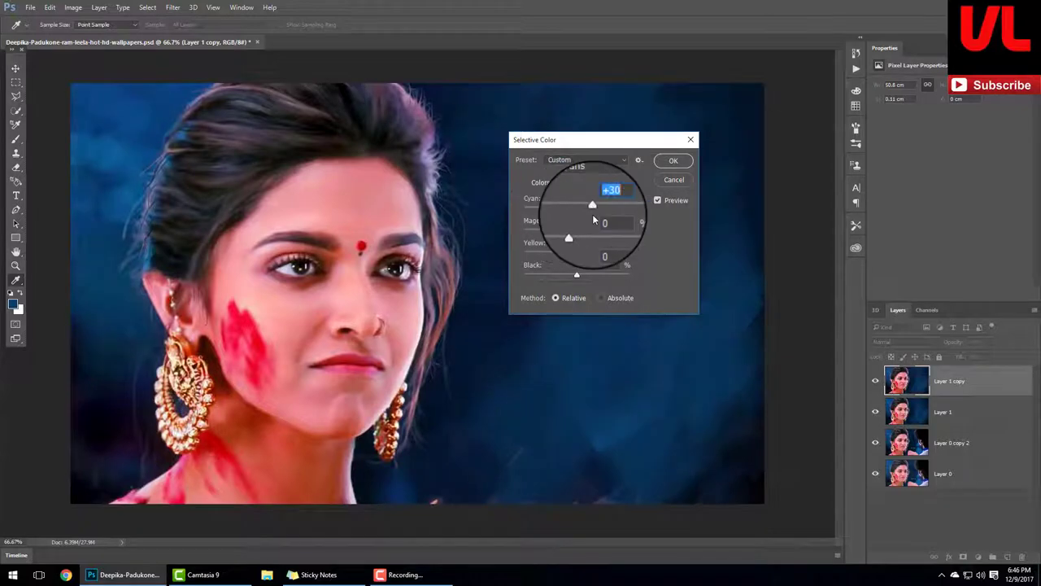
Apply the Selective Color correction, add a new layer, and choose bright green as paint colour
left_click(673, 161)
key("b")
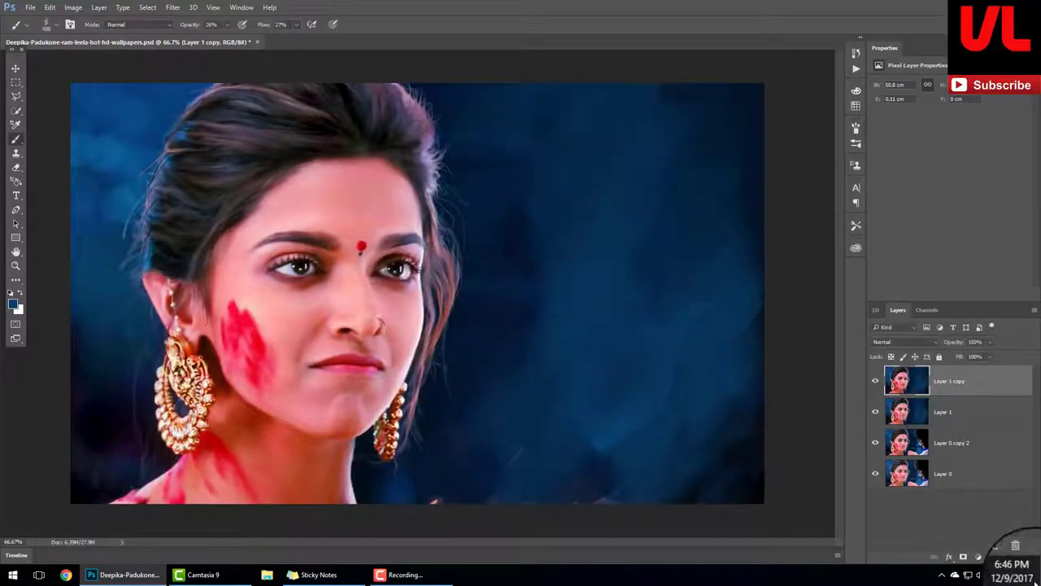
left_click(1009, 558)
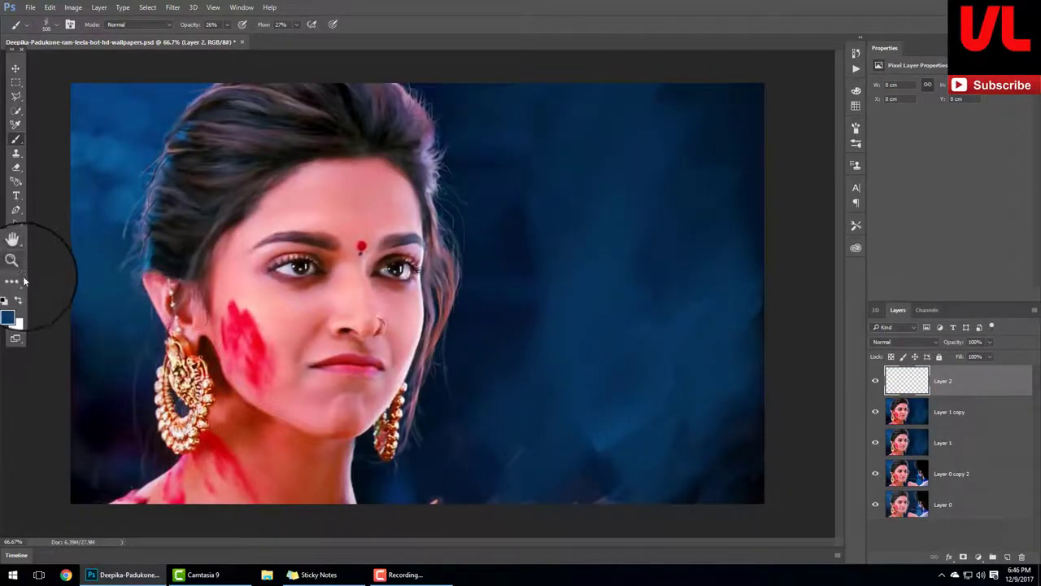
left_click(13, 305)
left_click(788, 265)
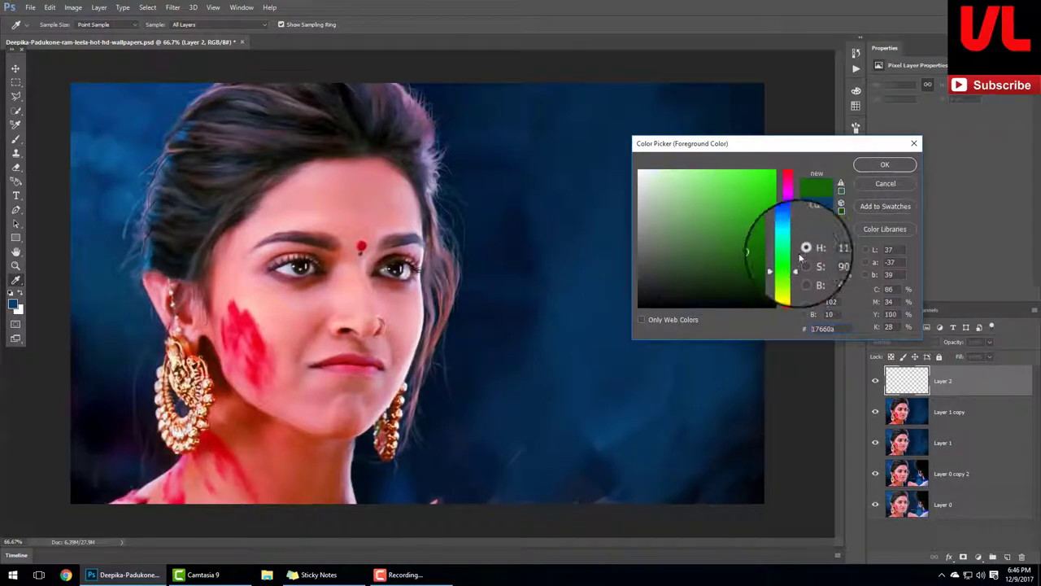
left_click_drag(756, 248, 846, 173)
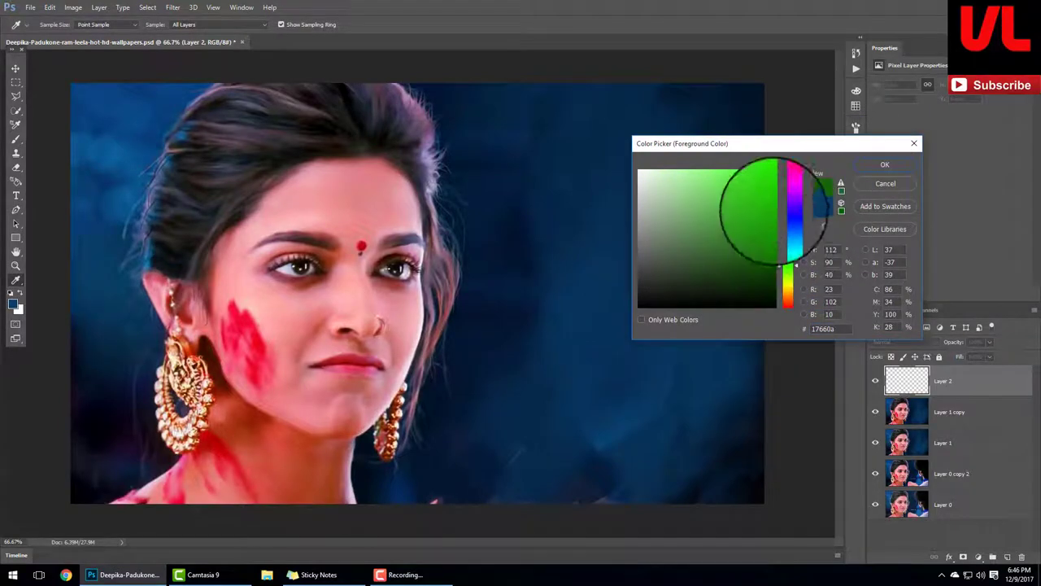
left_click(870, 169)
key("b")
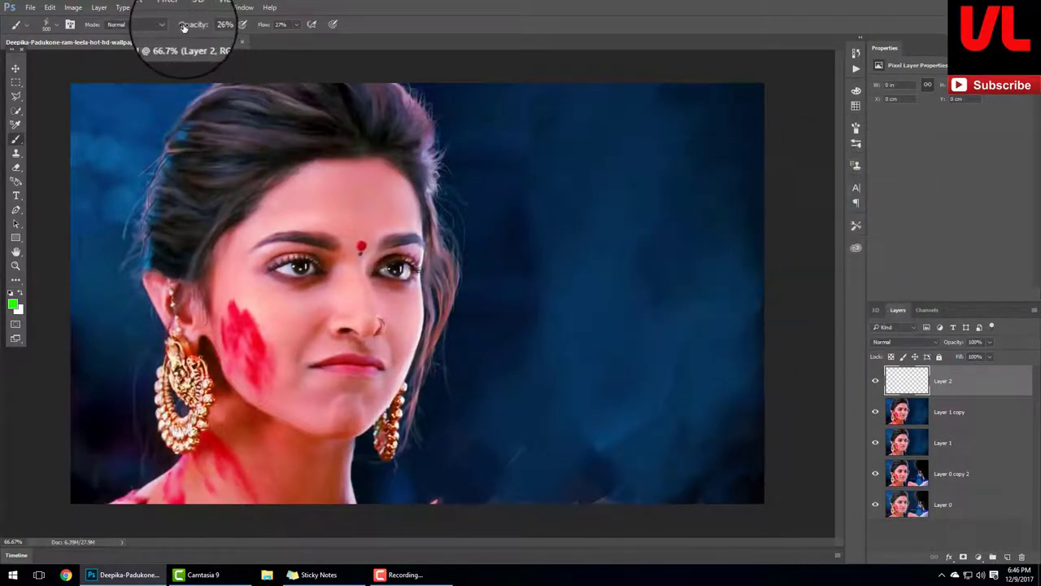
Set Layer 2 to Soft Light and brush a faint green tint over the hair at 22% opacity
left_click(928, 342)
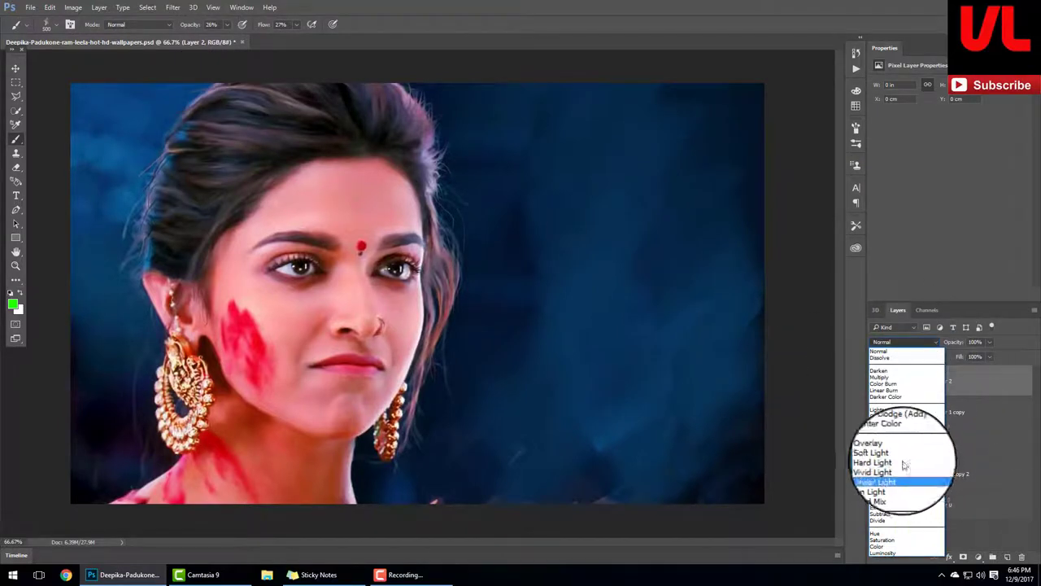
left_click(887, 452)
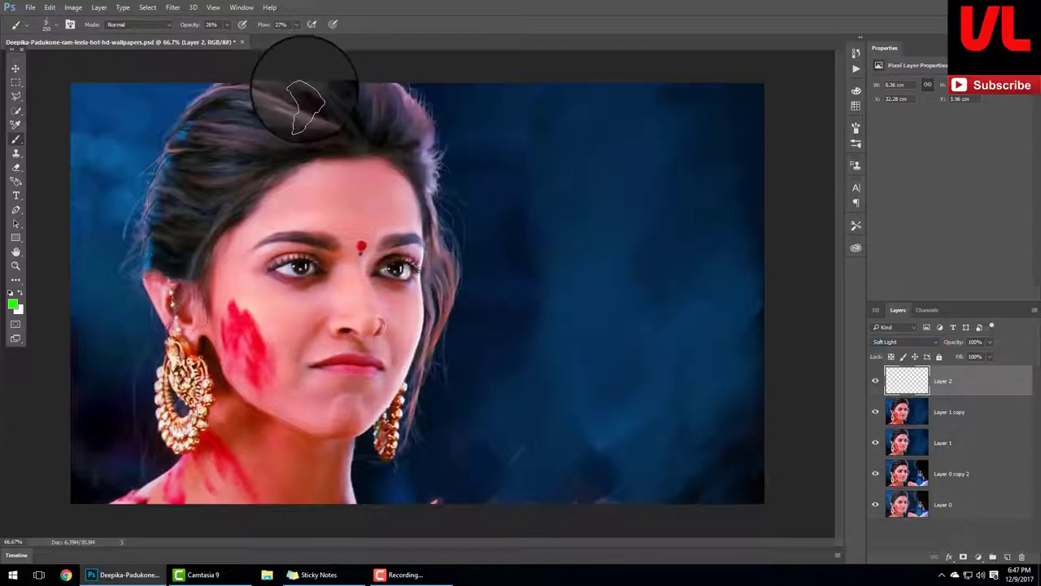
left_click_drag(340, 128, 285, 104)
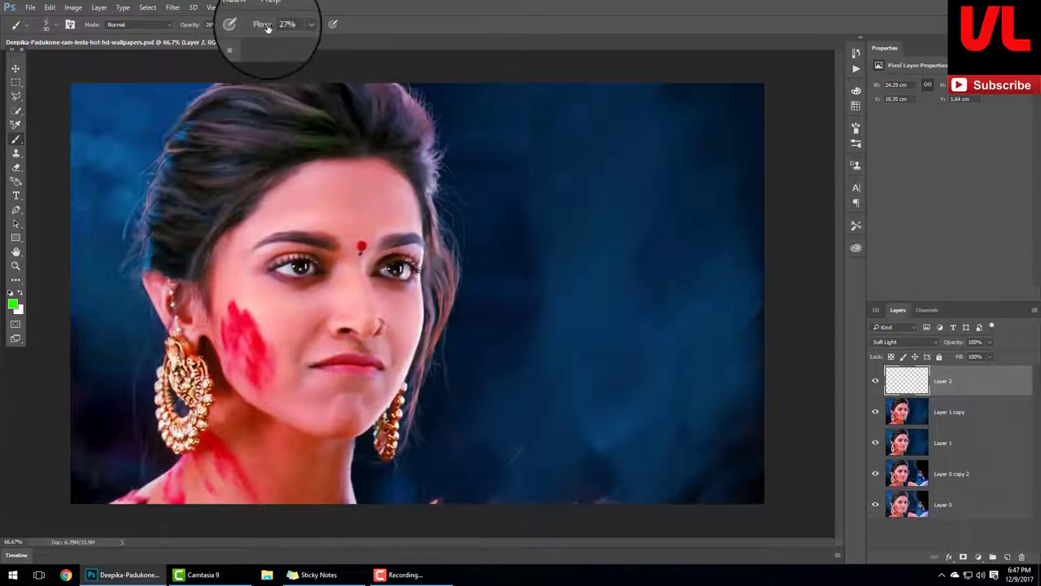
type("1")
key("Return")
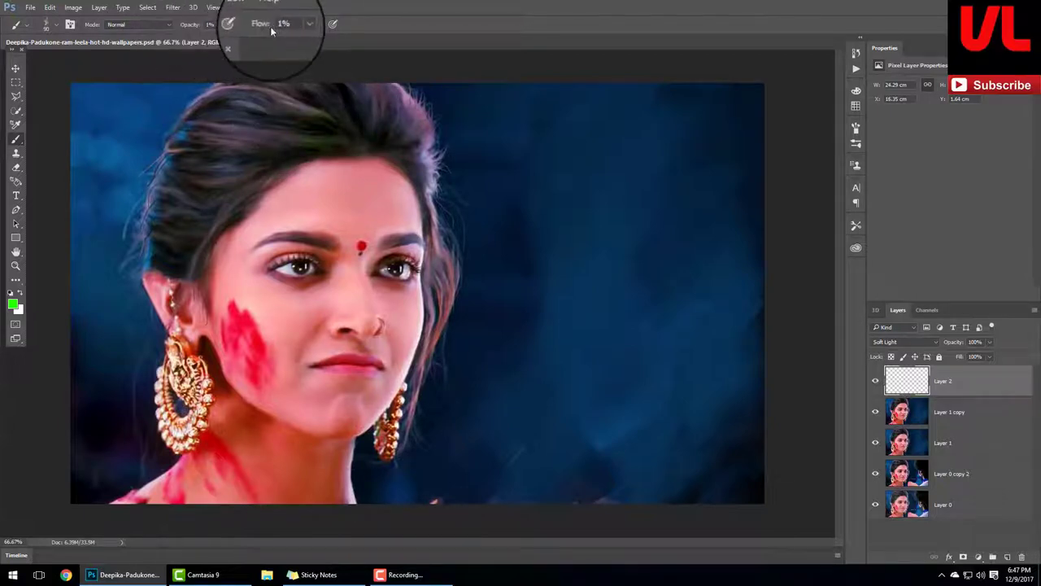
key("2")
key("2")
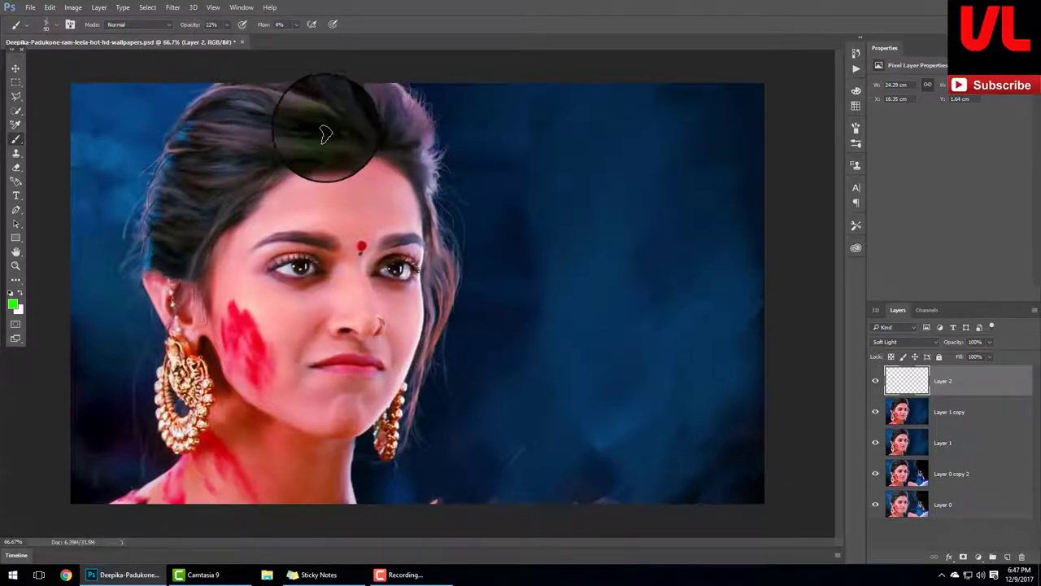
mouse_move(313, 122)
left_mouse_down()
mouse_move(279, 100)
mouse_move(282, 128)
mouse_move(248, 122)
mouse_move(321, 139)
mouse_move(181, 204)
mouse_move(310, 143)
left_mouse_up()
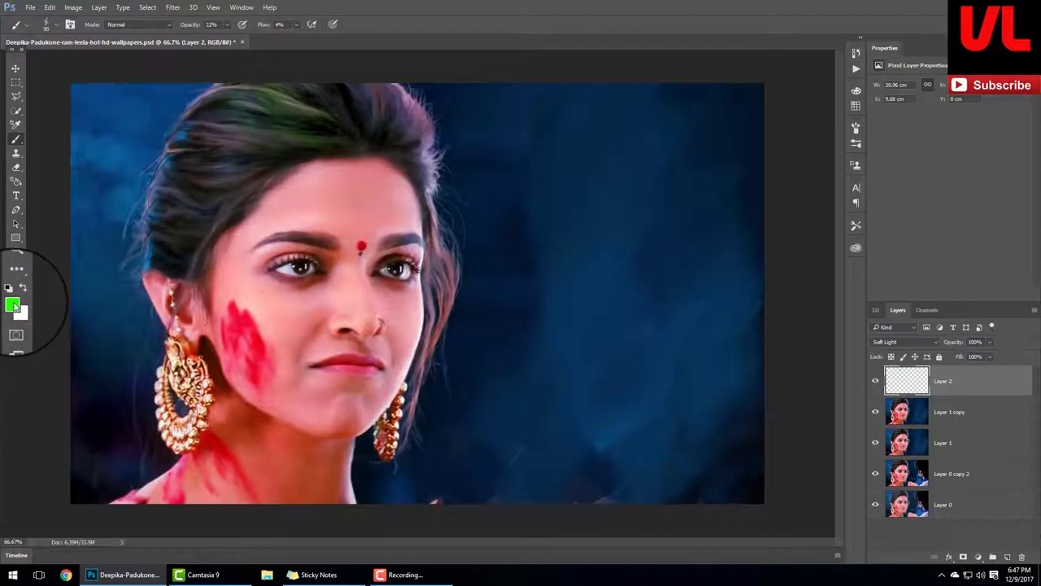
Set the paint colour to magenta ff00cc
left_click(14, 306)
left_click_drag(790, 285, 788, 176)
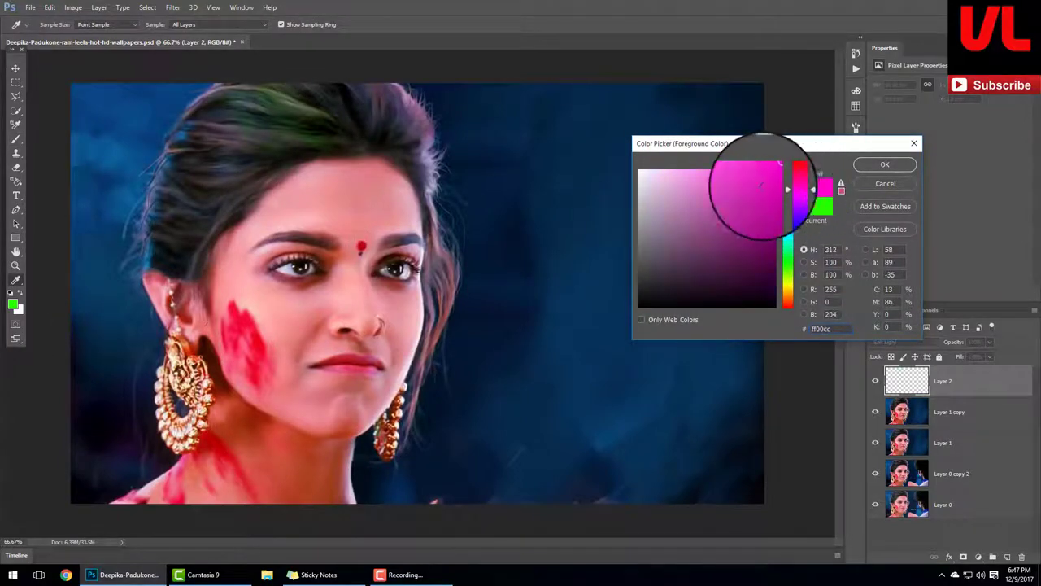
left_click(883, 163)
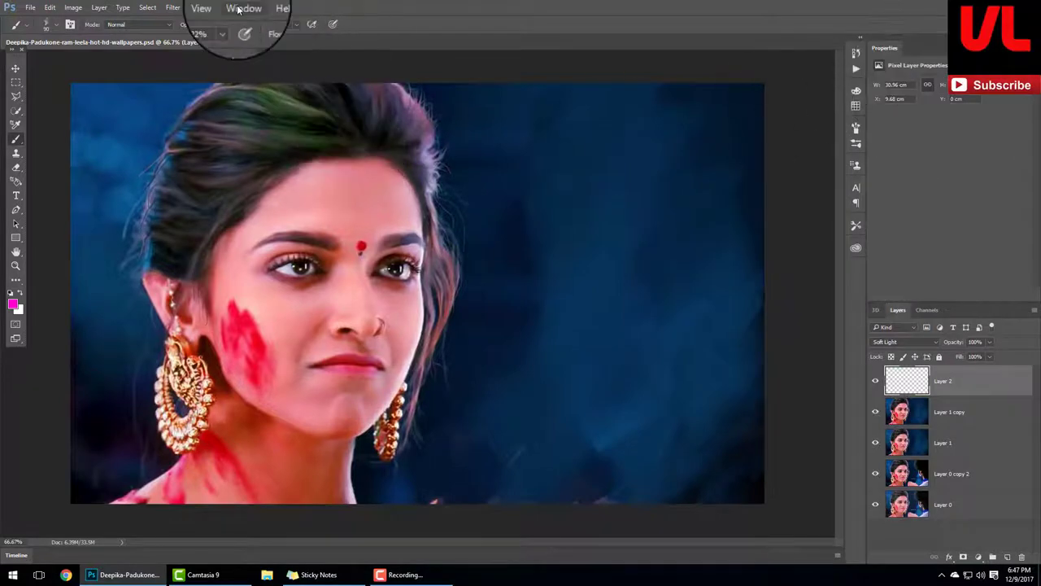
Show the Color panel's swatches and tint the hair and its right edge magenta
left_click(241, 8)
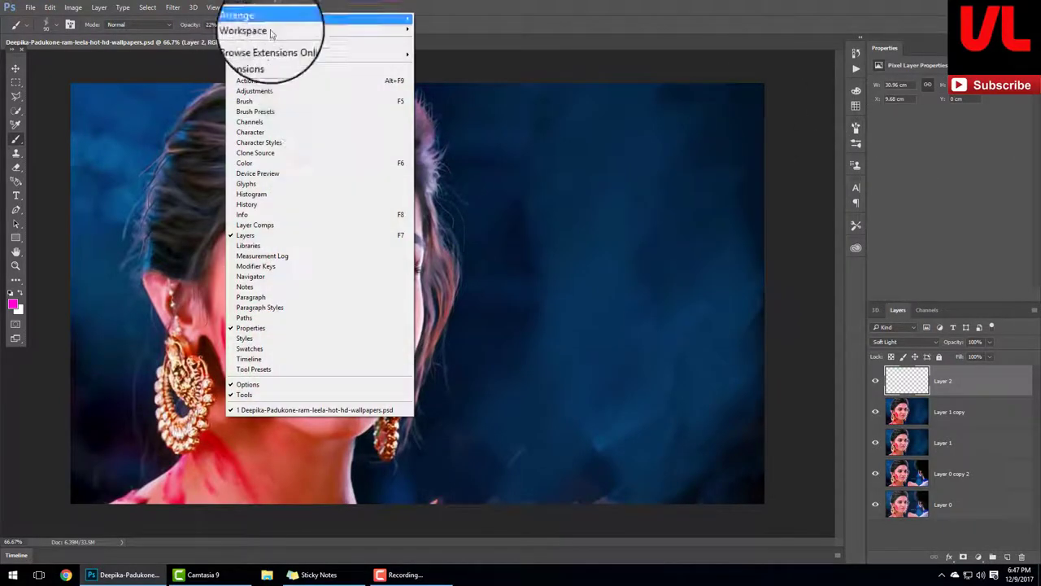
left_click(339, 163)
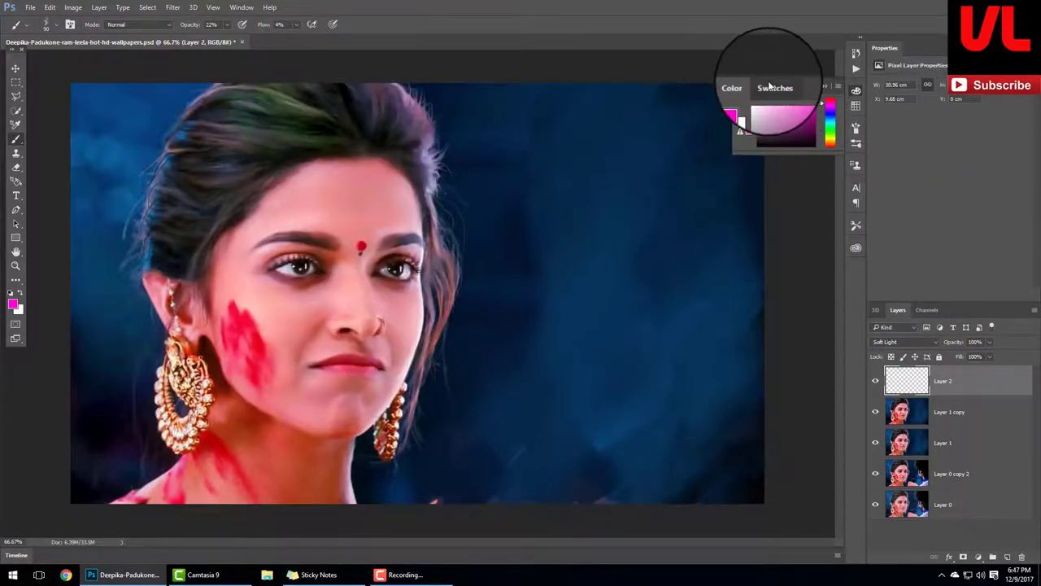
left_click(773, 85)
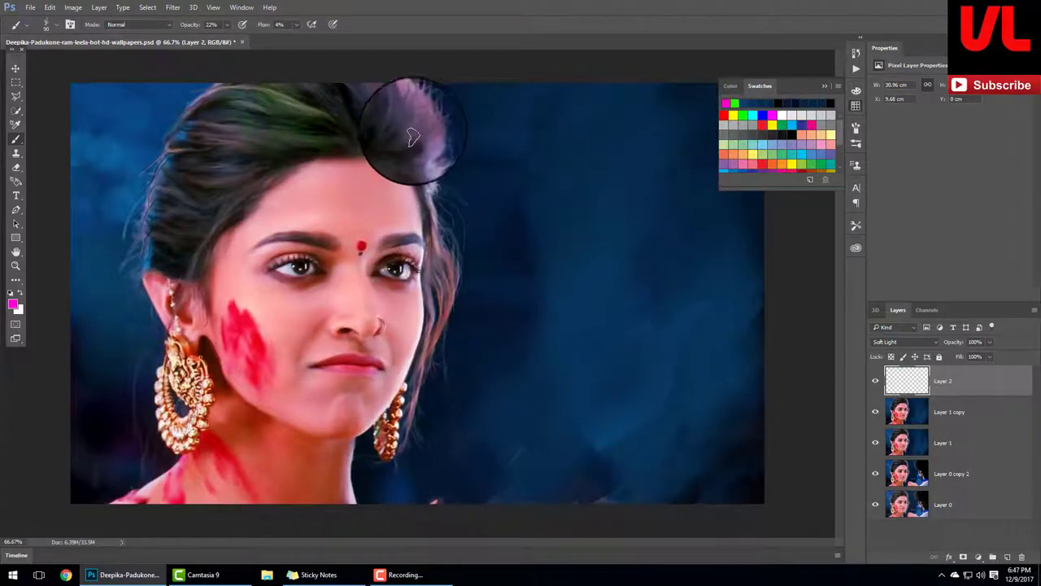
left_click_drag(413, 136, 390, 140)
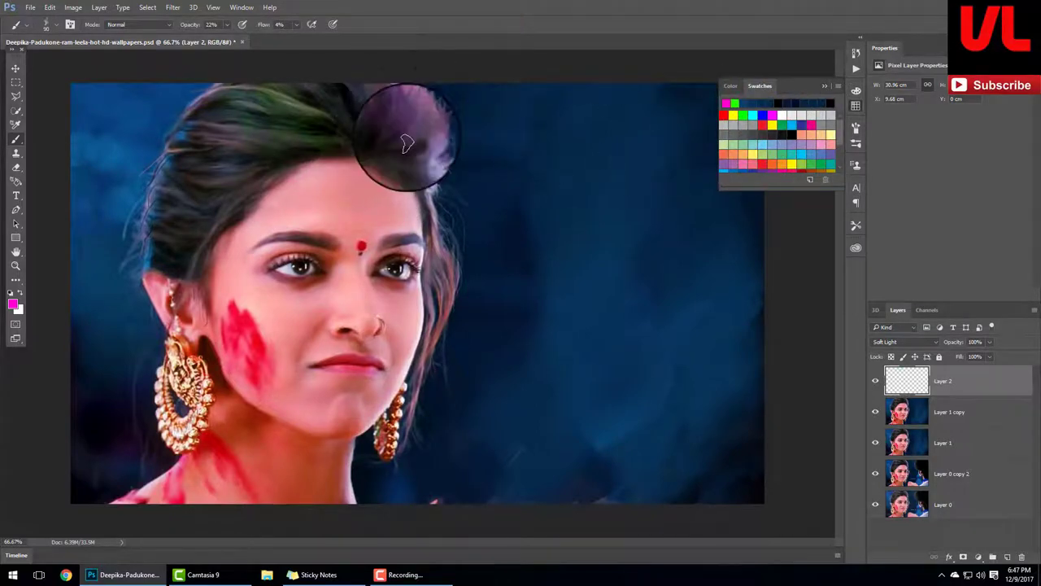
mouse_move(407, 144)
left_mouse_down()
mouse_move(431, 148)
mouse_move(352, 69)
left_mouse_up()
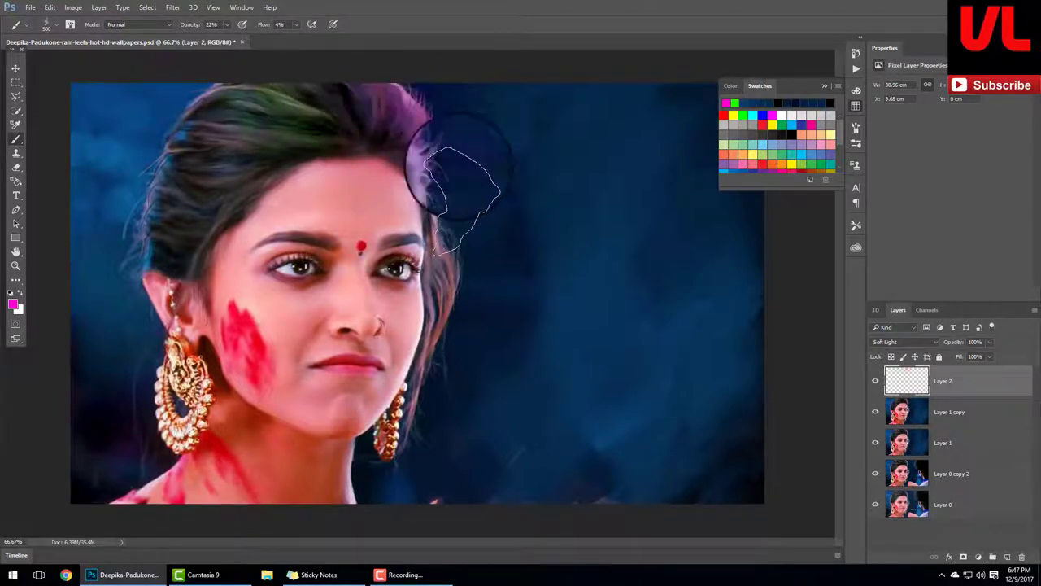
Brush cyan over the crown and left hair edge at size 250, then faint dark blue
left_click(752, 115)
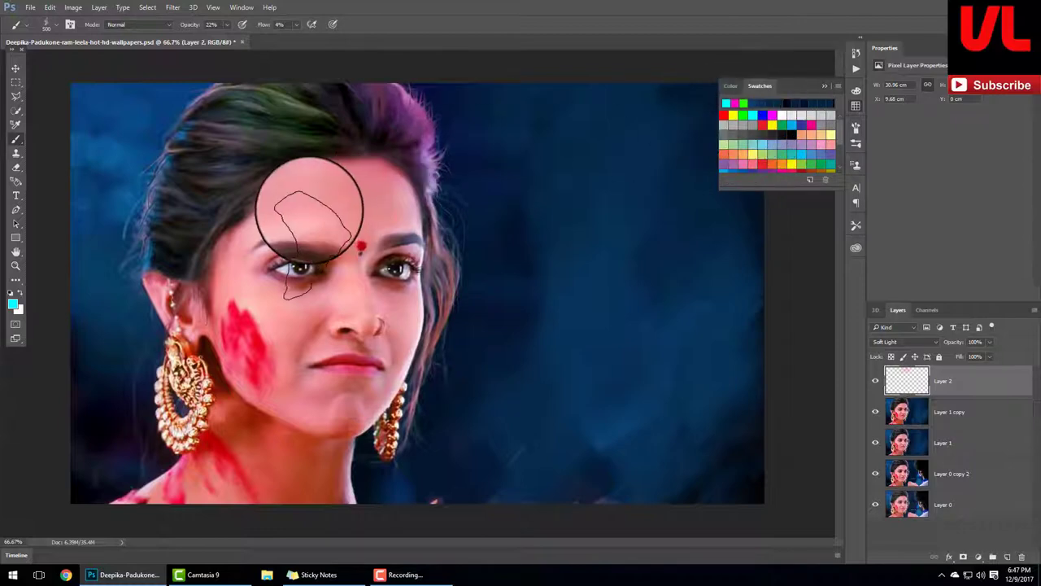
mouse_move(244, 90)
left_mouse_down()
mouse_move(265, 136)
mouse_move(187, 113)
mouse_move(181, 252)
mouse_move(179, 104)
left_mouse_up()
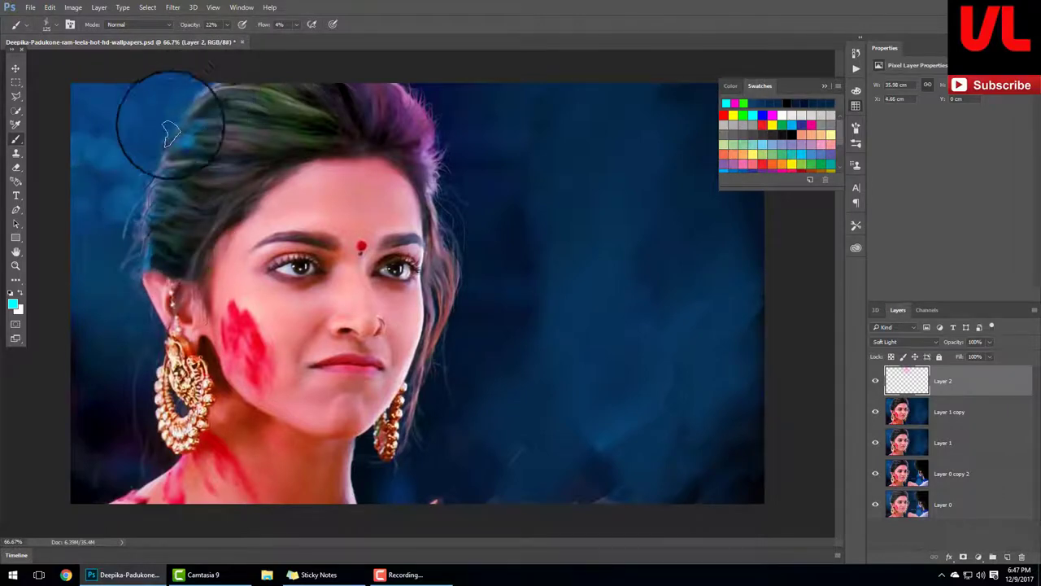
key("bracketright")
key("bracketright")
key("bracketright")
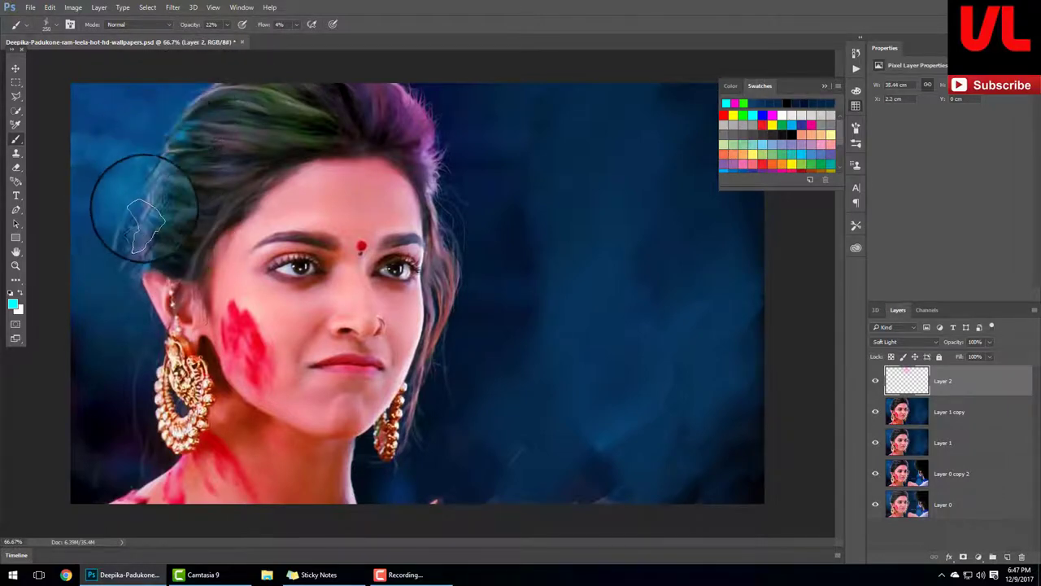
left_click_drag(132, 139, 163, 116)
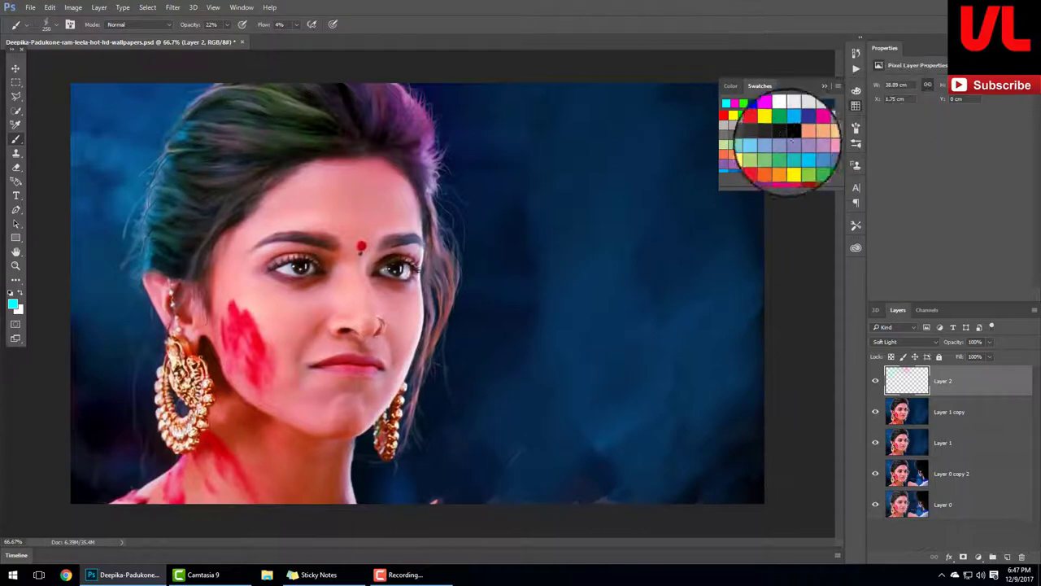
left_click(804, 124)
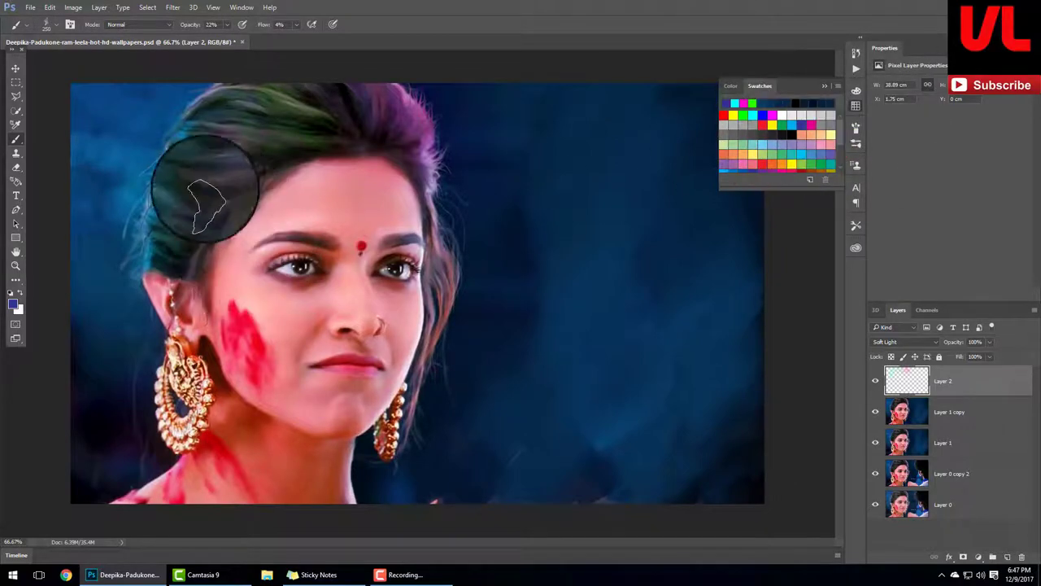
mouse_move(195, 216)
left_mouse_down()
mouse_move(231, 140)
mouse_move(188, 208)
mouse_move(209, 209)
mouse_move(204, 232)
mouse_move(186, 233)
left_mouse_up()
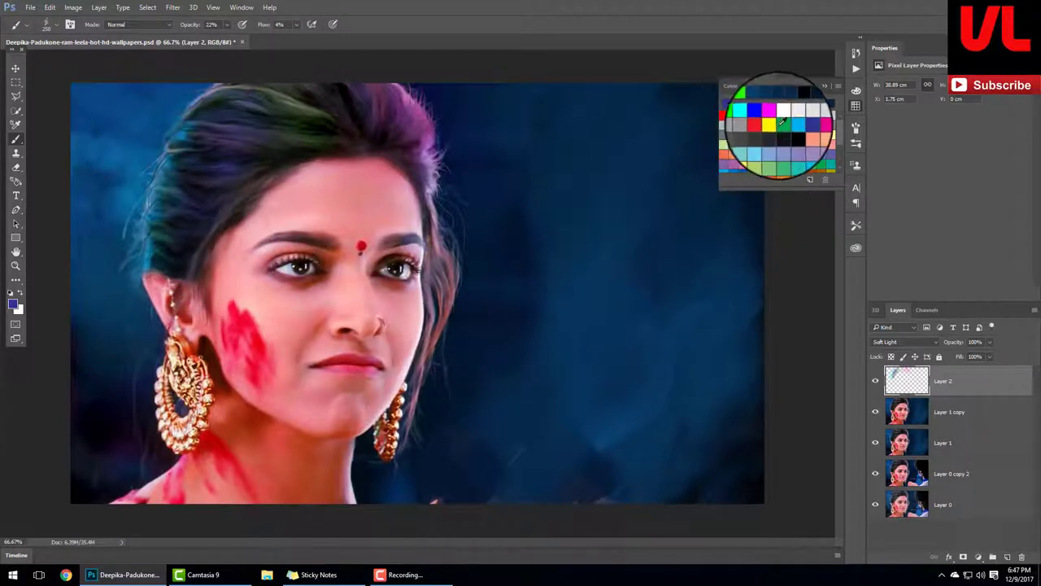
Tint the nose and cheek magenta, dab red on the forehead, and brush orange-red around the temple
left_click(770, 115)
mouse_move(448, 226)
left_mouse_down()
mouse_move(425, 205)
mouse_move(395, 233)
mouse_move(379, 344)
mouse_move(414, 205)
mouse_move(383, 395)
mouse_move(372, 179)
mouse_move(379, 239)
mouse_move(410, 309)
mouse_move(379, 413)
mouse_move(488, 382)
mouse_move(344, 298)
mouse_move(404, 409)
mouse_move(377, 414)
mouse_move(362, 374)
left_mouse_up()
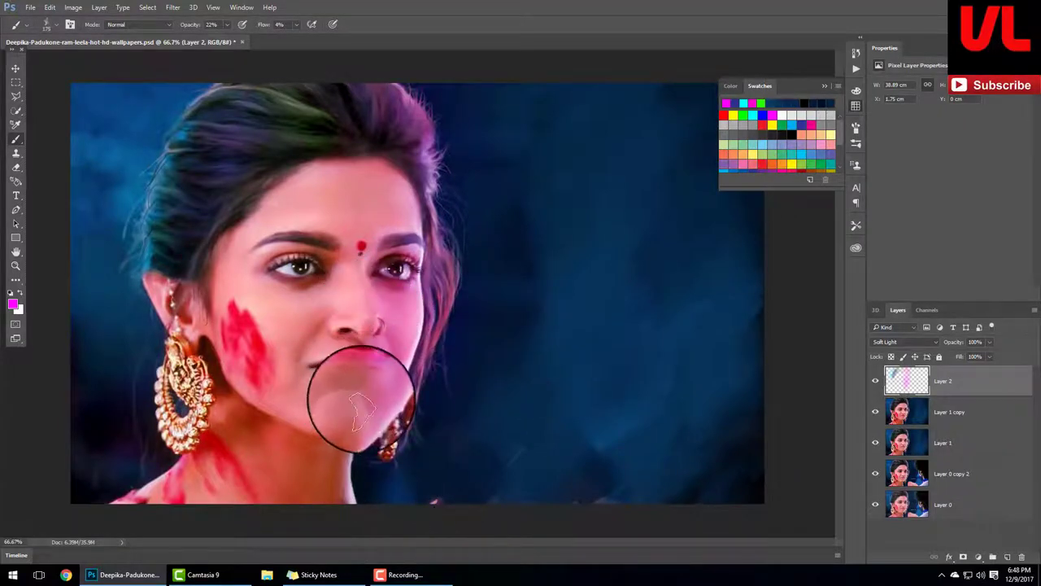
left_click(765, 123)
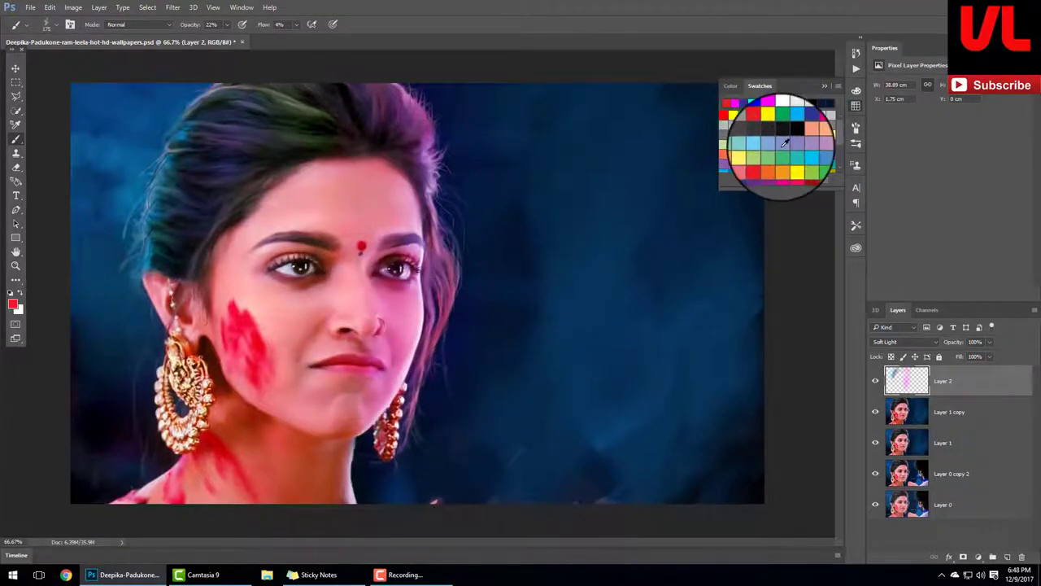
left_click(360, 246)
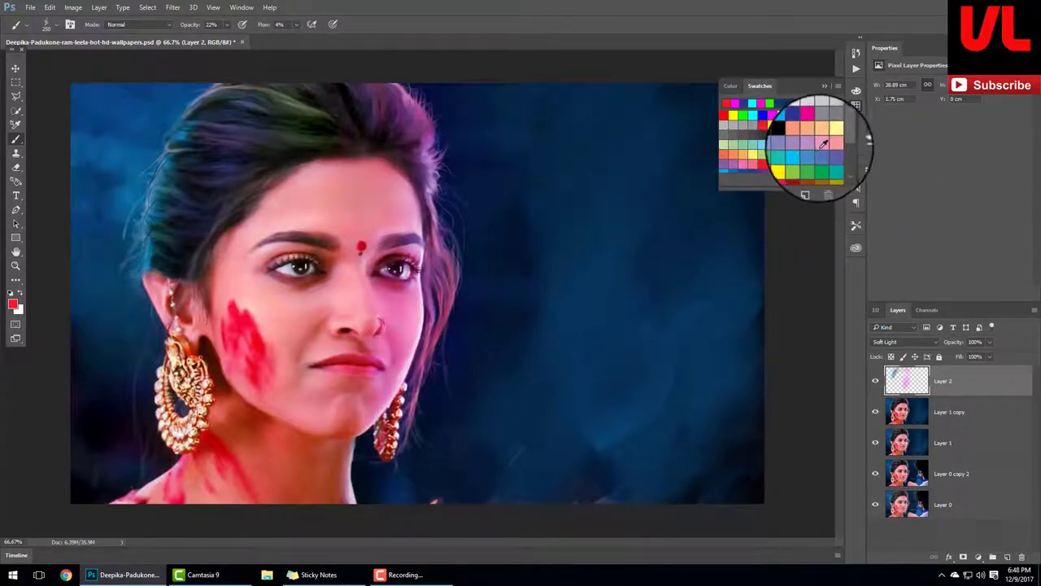
scroll(817, 153, "down", 1)
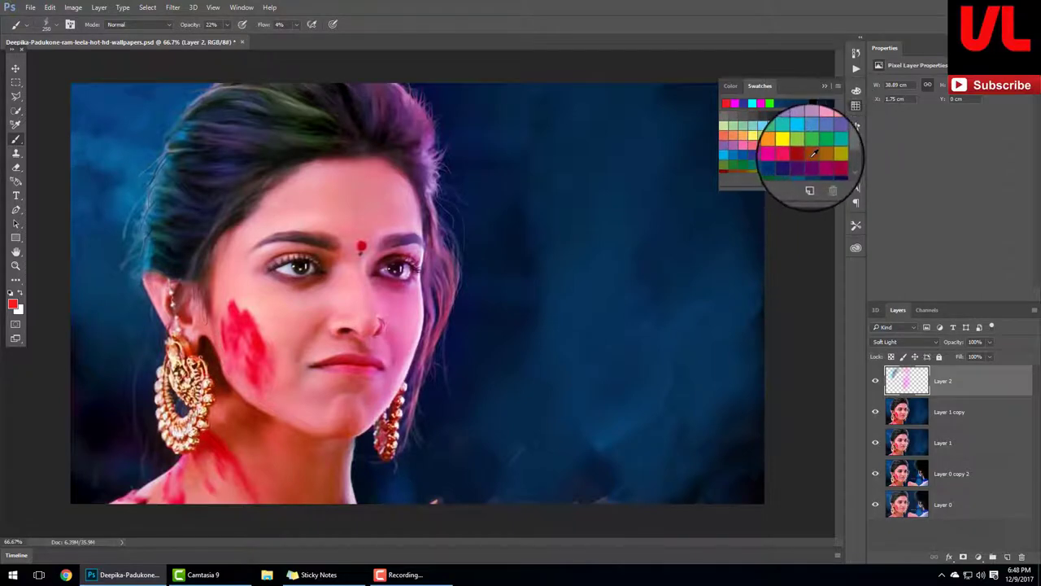
left_click(814, 153)
mouse_move(296, 220)
left_mouse_down()
mouse_move(213, 199)
mouse_move(232, 267)
mouse_move(233, 244)
mouse_move(254, 213)
mouse_move(235, 379)
mouse_move(192, 366)
mouse_move(232, 407)
mouse_move(217, 326)
mouse_move(252, 186)
mouse_move(259, 209)
mouse_move(204, 436)
mouse_move(248, 395)
mouse_move(216, 344)
mouse_move(187, 383)
left_mouse_up()
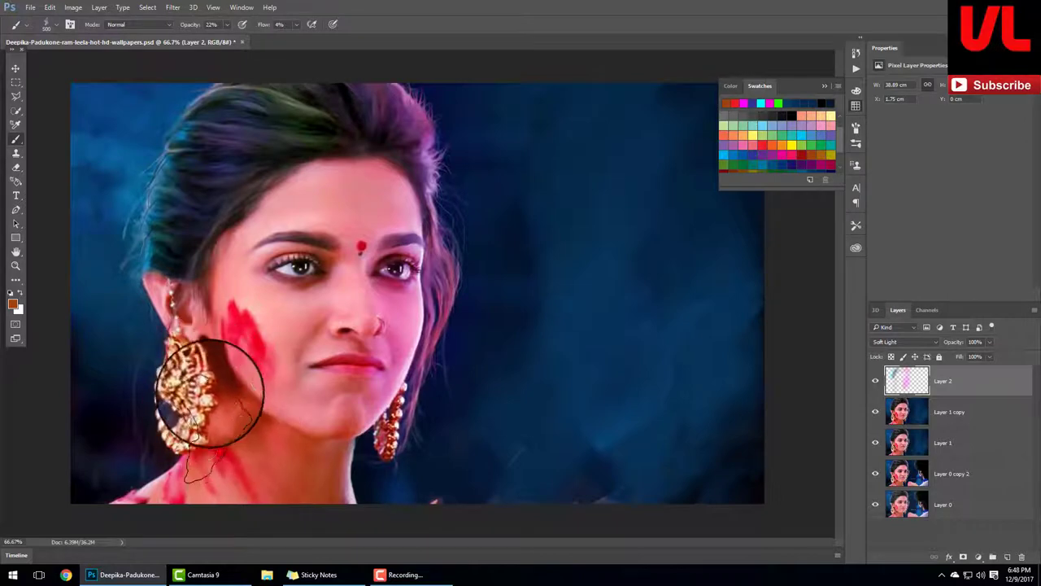
On new Layer 3, paint red beside the ear and neck, then sampled dark colour along hair and chin
left_click(1007, 558)
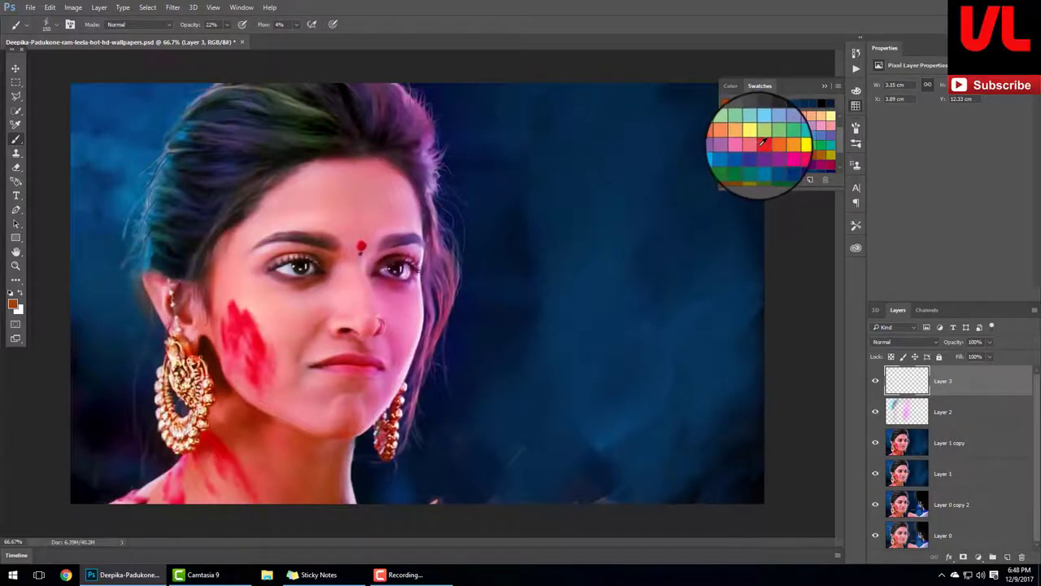
left_click(763, 143)
left_click_drag(134, 281, 149, 344)
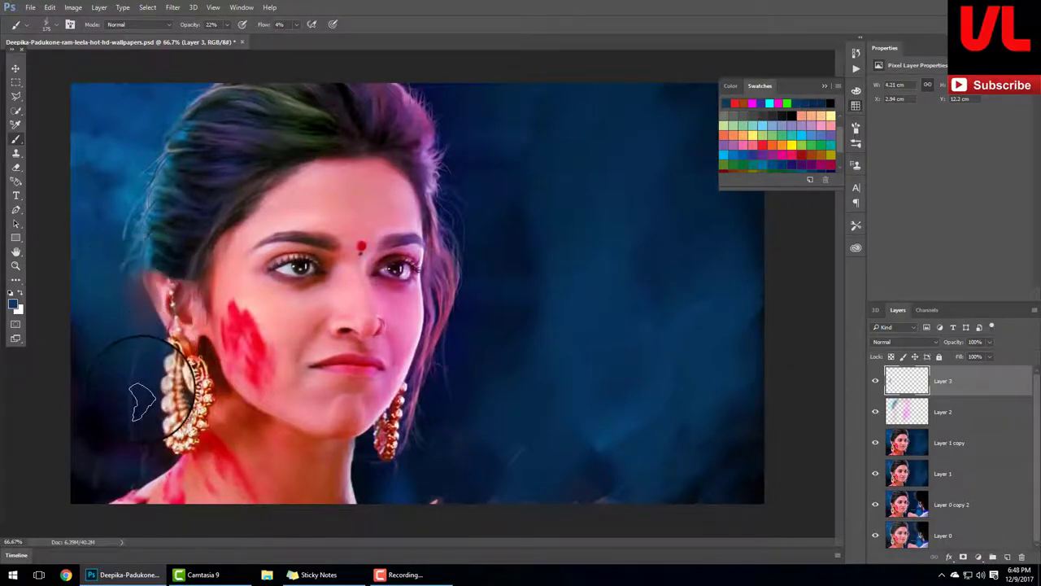
left_click_drag(146, 398, 117, 464)
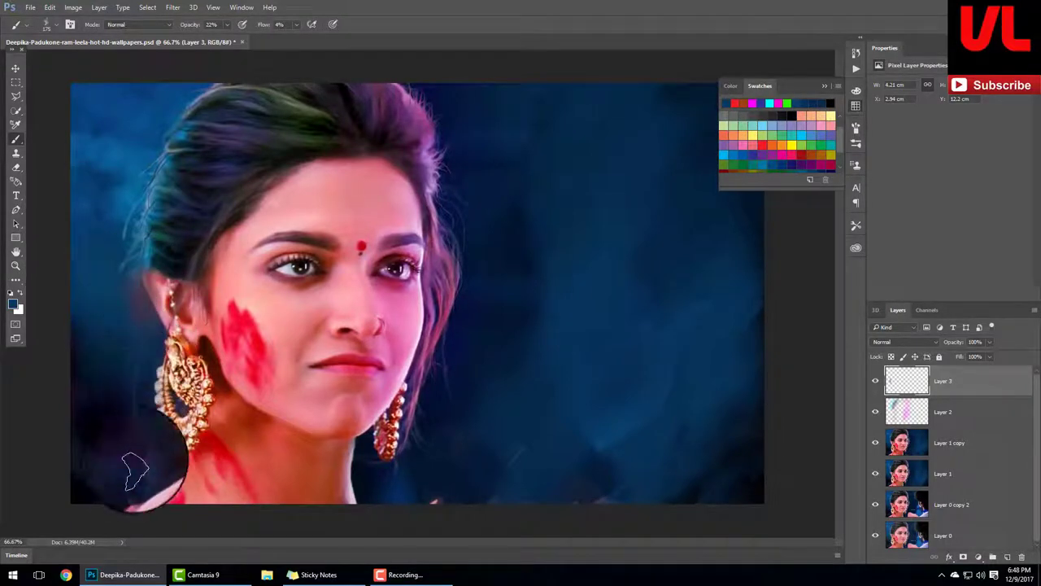
left_click(371, 457, "alt")
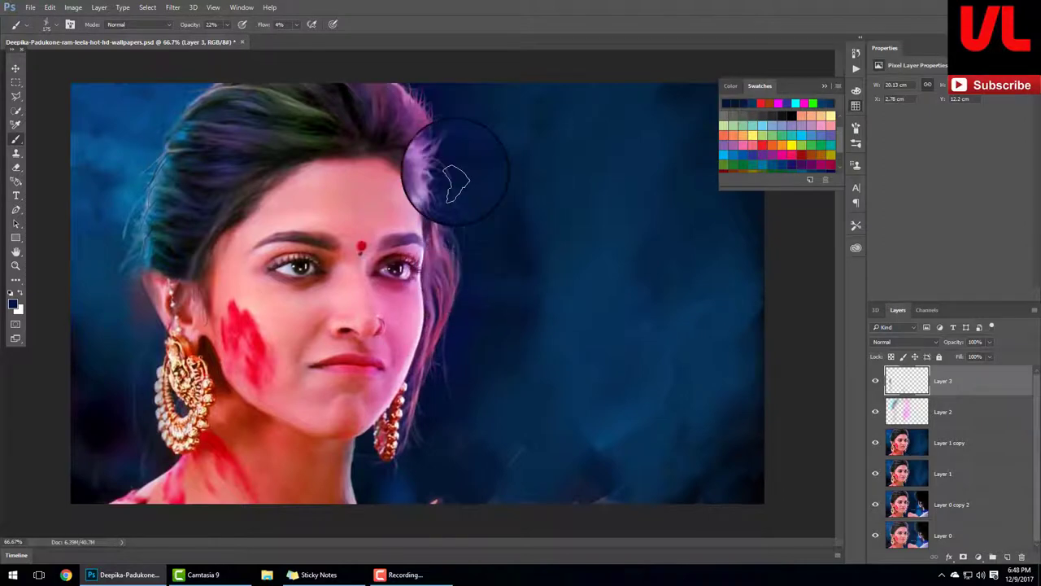
left_click_drag(484, 218, 421, 494)
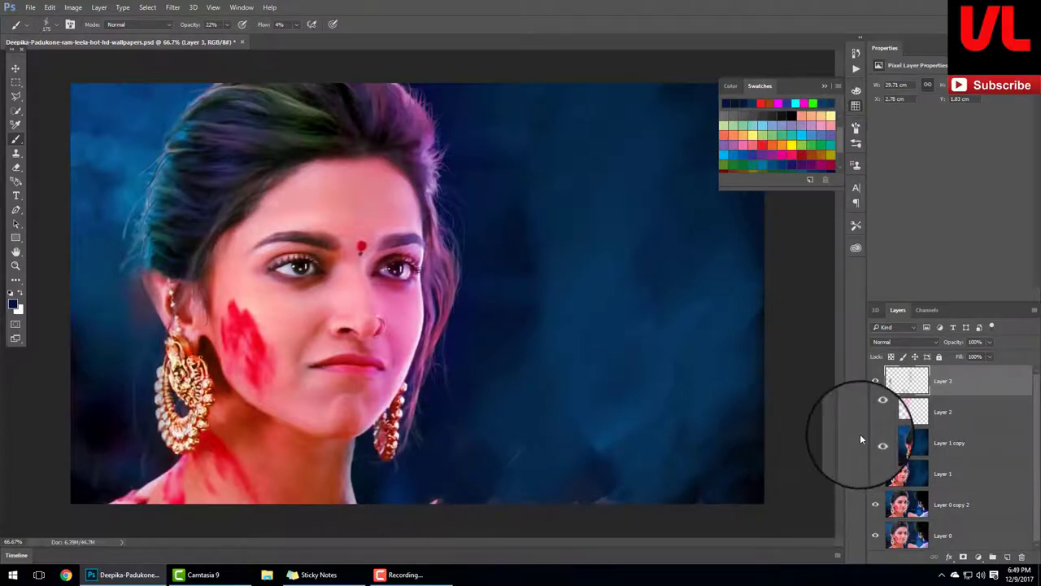
Stamp all visible layers into a new top Layer 4, view at 100%, and set white as paint colour
key("ctrl+shift+alt+e")
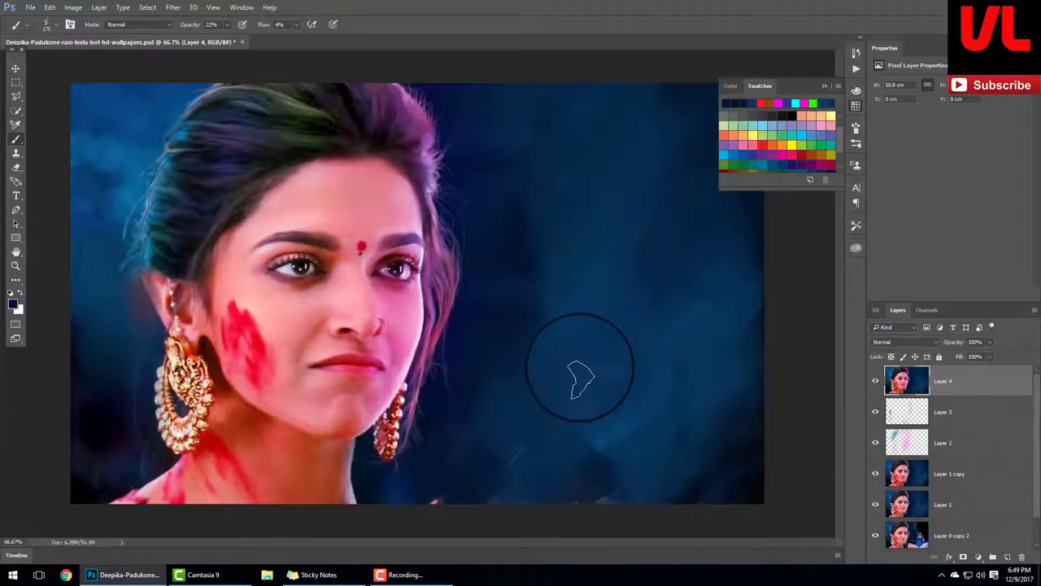
key("ctrl+plus")
right_click(585, 307)
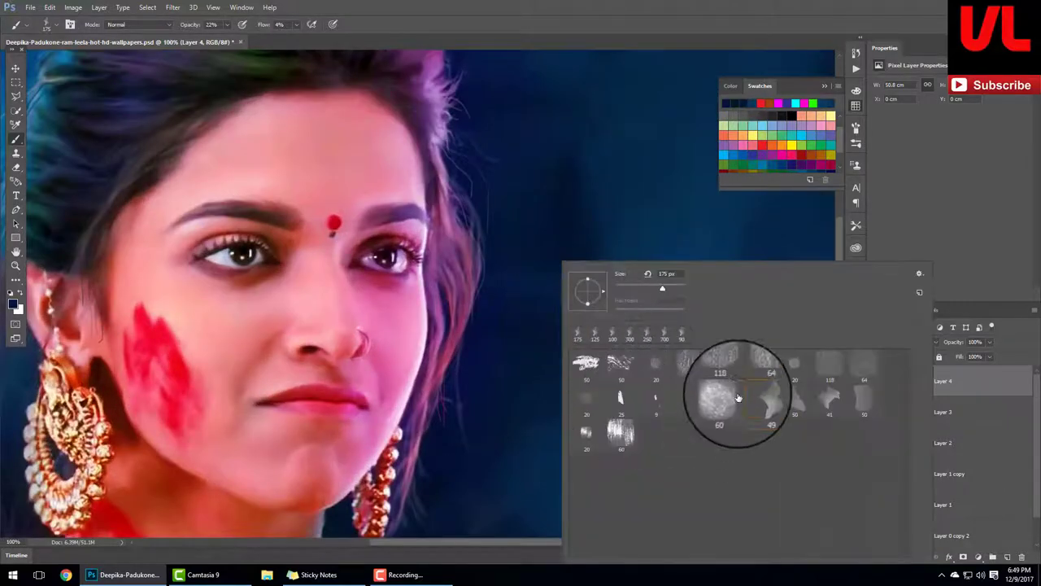
left_click(923, 274)
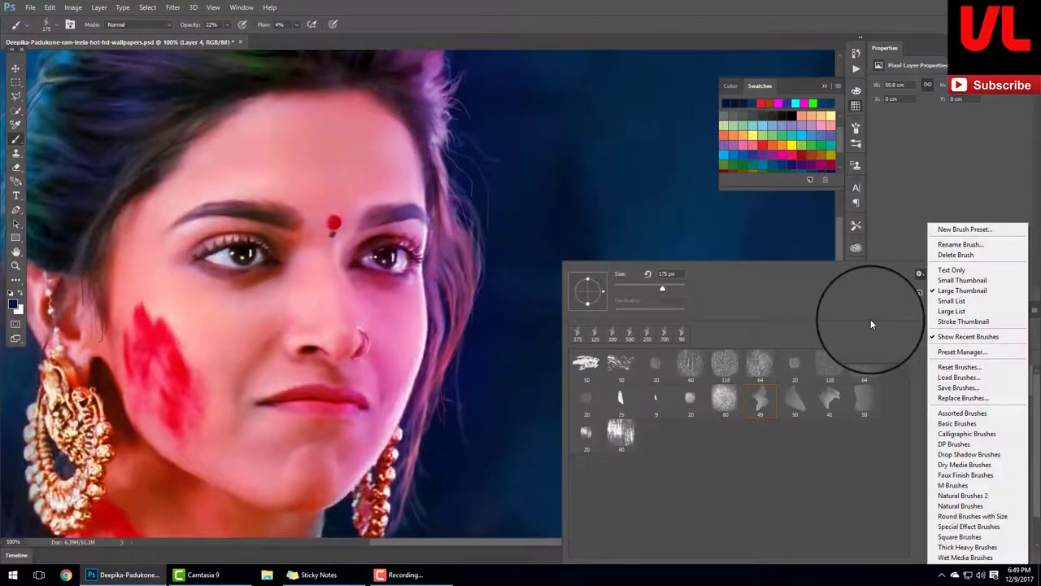
left_click(756, 13)
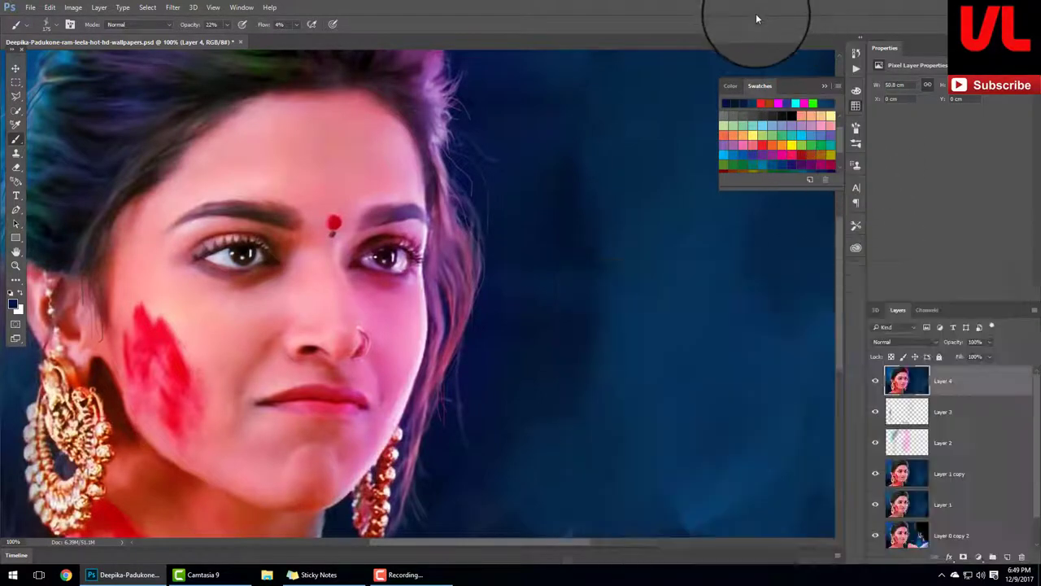
left_click(20, 294)
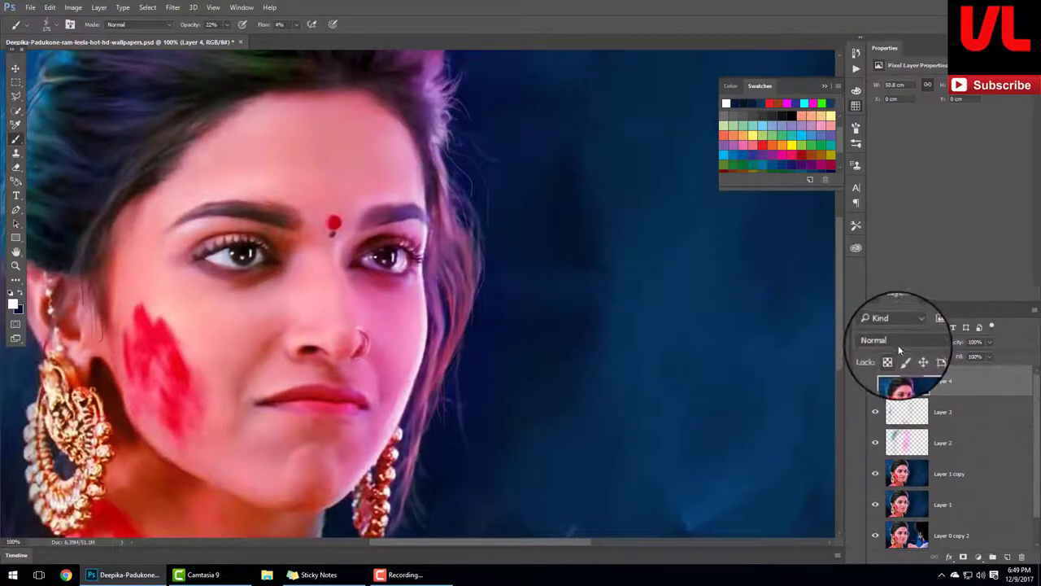
Add a new Overlay layer and paint soft white over the eye, nose and lips with a size-30 brush
left_click(1006, 557)
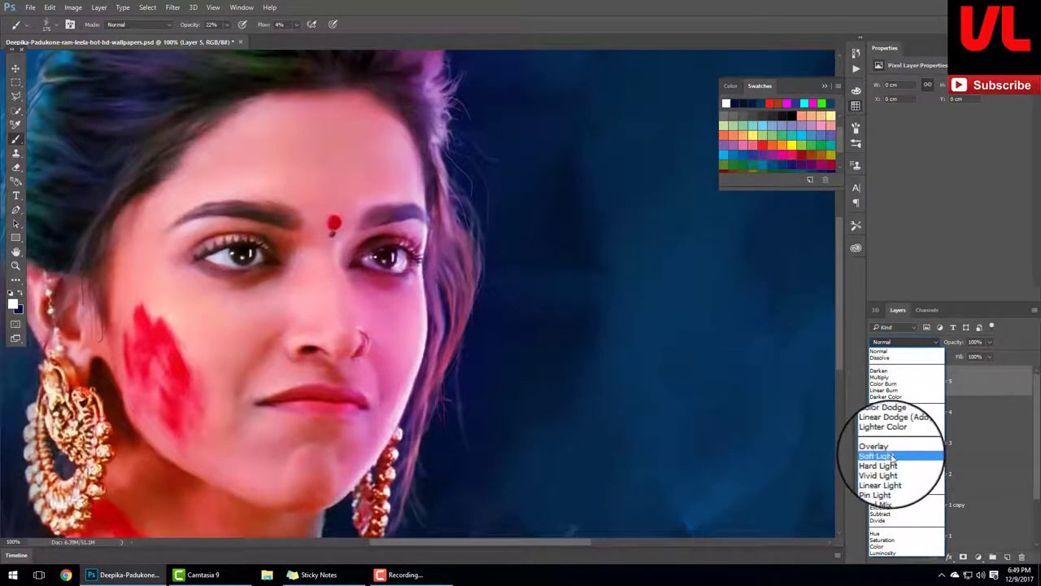
left_click(896, 449)
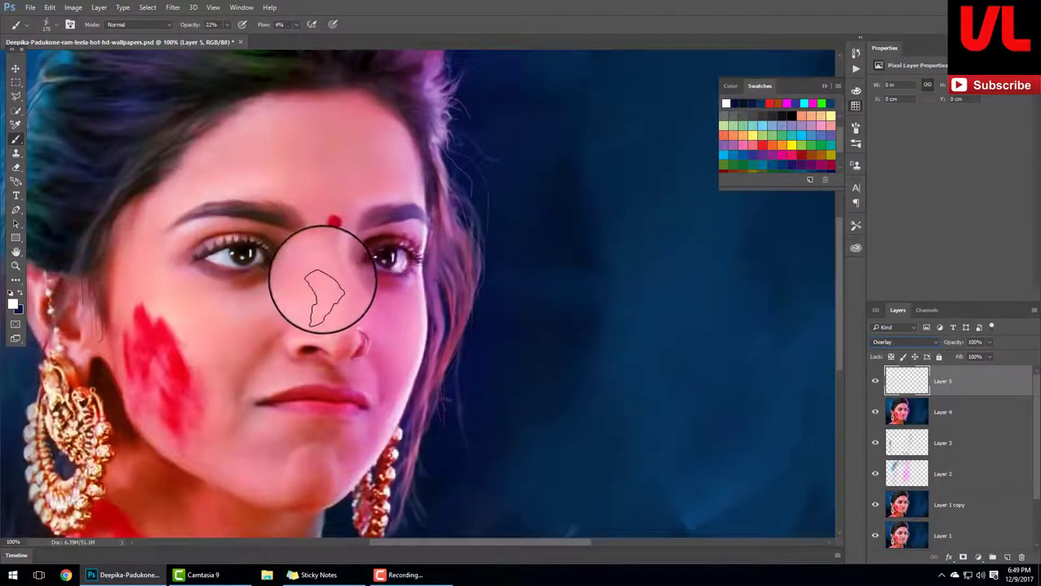
left_click_drag(333, 316, 355, 297)
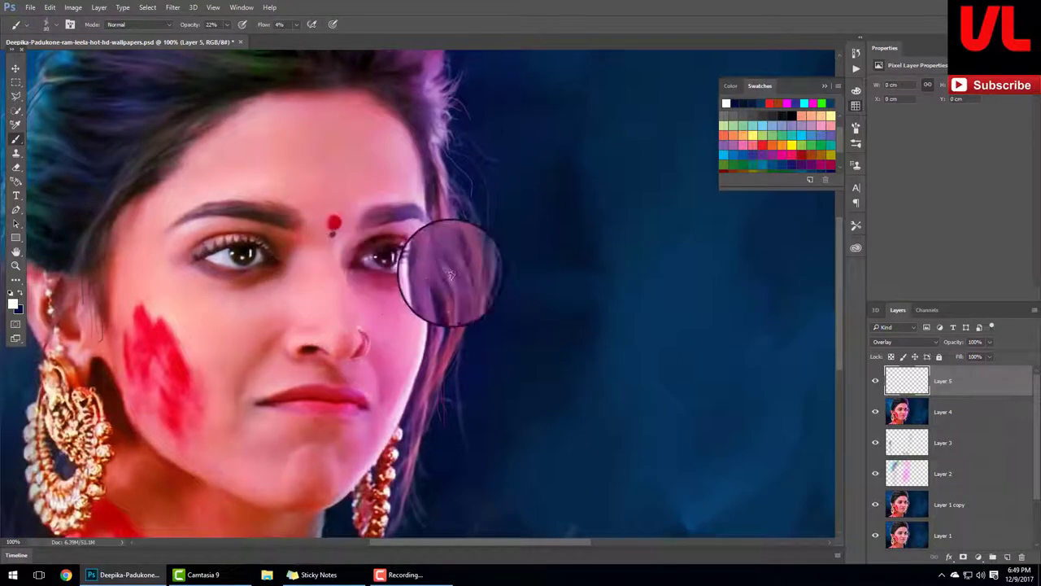
key("bracketleft")
key("bracketleft")
key("bracketleft")
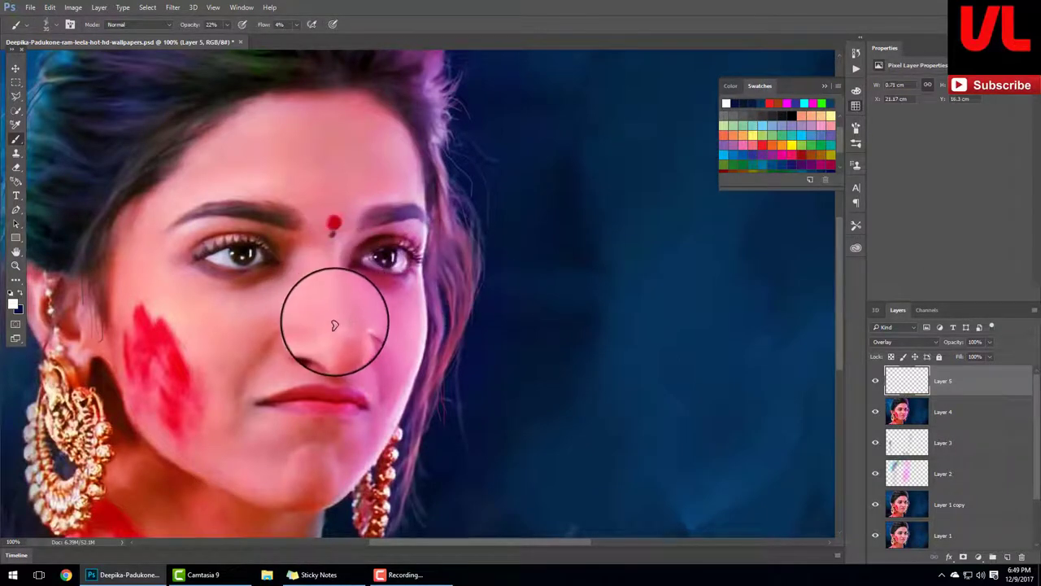
mouse_move(326, 338)
left_mouse_down()
mouse_move(301, 340)
mouse_move(325, 338)
mouse_move(340, 249)
mouse_move(257, 111)
mouse_move(227, 112)
mouse_move(216, 163)
mouse_move(172, 198)
mouse_move(189, 213)
mouse_move(272, 179)
mouse_move(262, 135)
mouse_move(232, 128)
mouse_move(155, 170)
mouse_move(144, 239)
mouse_move(264, 118)
mouse_move(209, 144)
mouse_move(144, 298)
mouse_move(167, 310)
mouse_move(167, 290)
mouse_move(186, 349)
mouse_move(174, 336)
mouse_move(151, 298)
mouse_move(309, 447)
mouse_move(385, 395)
mouse_move(386, 437)
mouse_move(350, 485)
mouse_move(399, 353)
mouse_move(399, 400)
mouse_move(418, 242)
mouse_move(342, 437)
mouse_move(312, 407)
left_mouse_up()
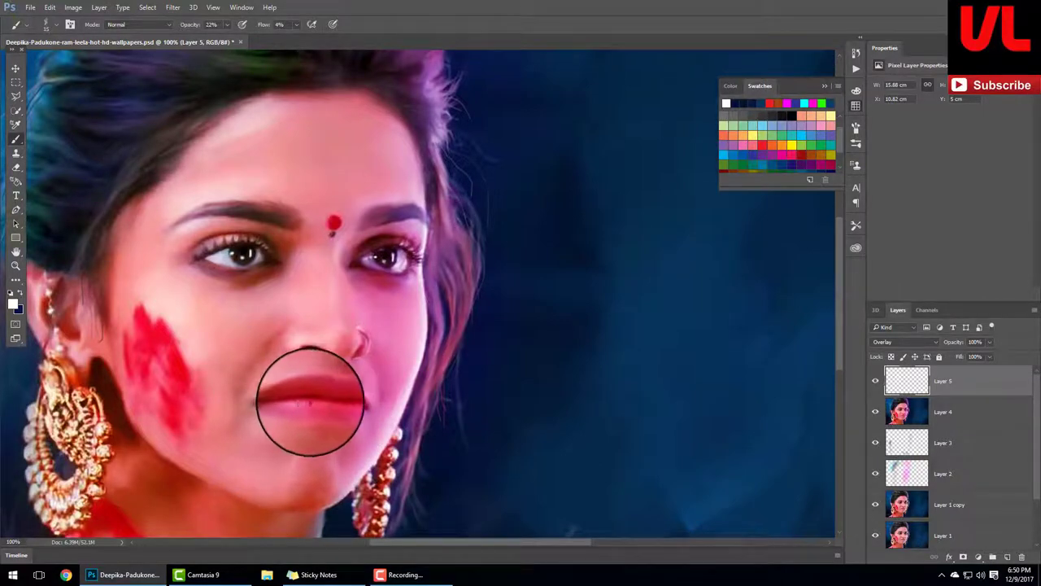
mouse_move(296, 403)
left_mouse_down()
mouse_move(398, 423)
mouse_move(361, 394)
left_mouse_up()
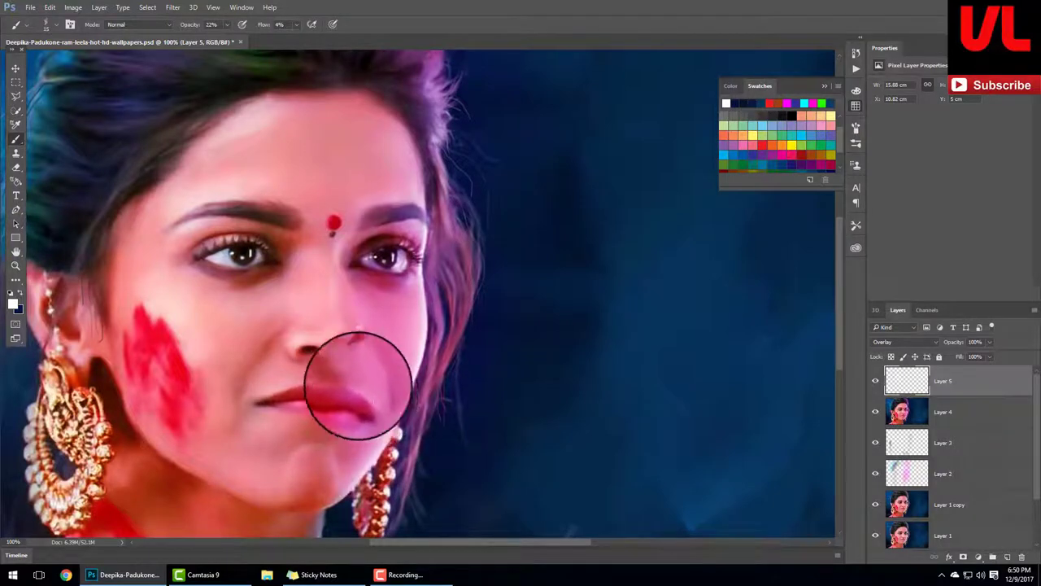
mouse_move(350, 382)
left_mouse_down()
mouse_move(174, 414)
mouse_move(182, 337)
mouse_move(70, 325)
left_mouse_up()
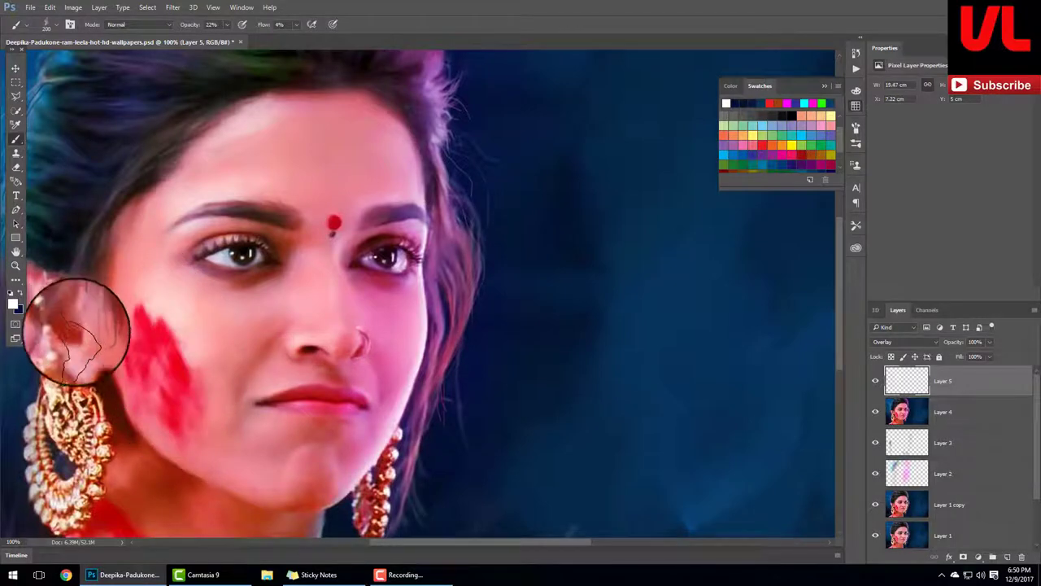
Paint light white touches on Overlay Layer 5 over the hair, brow and left eye
left_click_drag(199, 185, 275, 246)
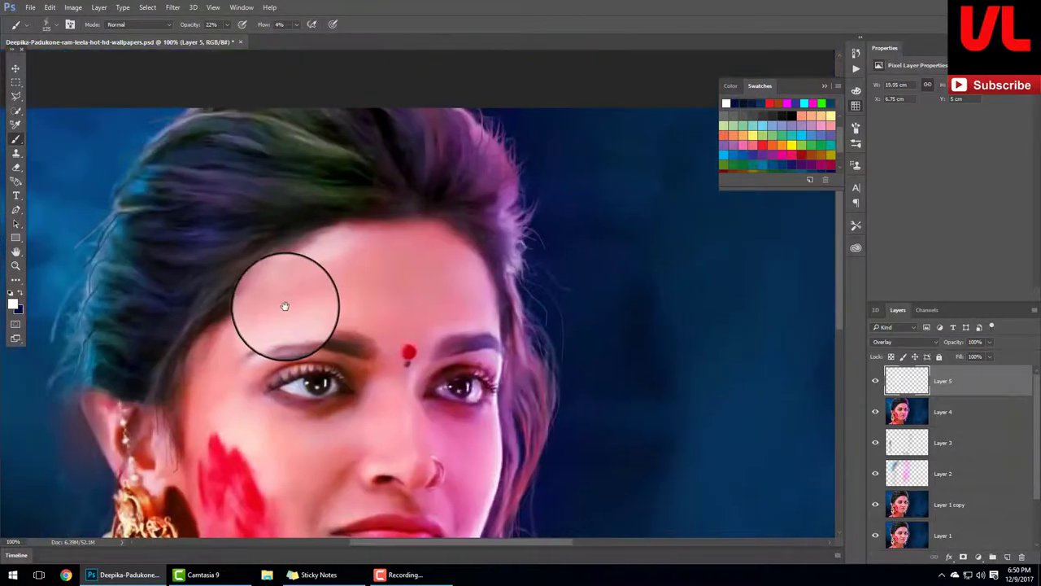
mouse_move(181, 232)
left_mouse_down()
mouse_move(105, 233)
mouse_move(104, 326)
mouse_move(128, 232)
mouse_move(244, 197)
mouse_move(236, 171)
mouse_move(186, 279)
mouse_move(261, 151)
mouse_move(508, 145)
mouse_move(476, 121)
mouse_move(500, 209)
mouse_move(464, 158)
mouse_move(298, 129)
mouse_move(325, 116)
mouse_move(243, 186)
mouse_move(221, 233)
left_mouse_up()
scroll(424, 301, "down", 3)
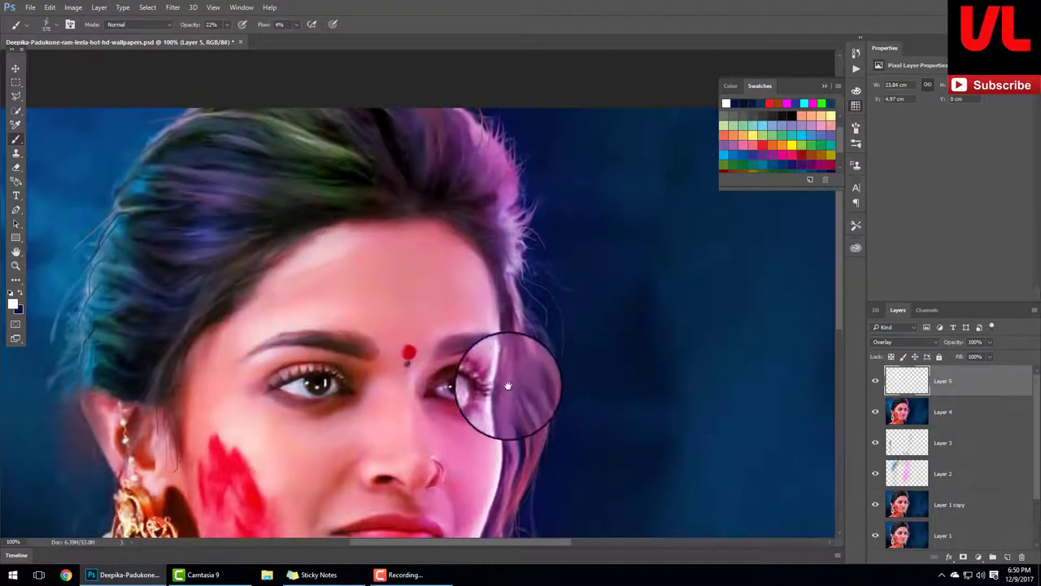
scroll(499, 383, "down", 3)
mouse_move(498, 203)
left_mouse_down()
mouse_move(471, 209)
mouse_move(485, 213)
mouse_move(457, 274)
mouse_move(437, 274)
mouse_move(457, 282)
left_mouse_up()
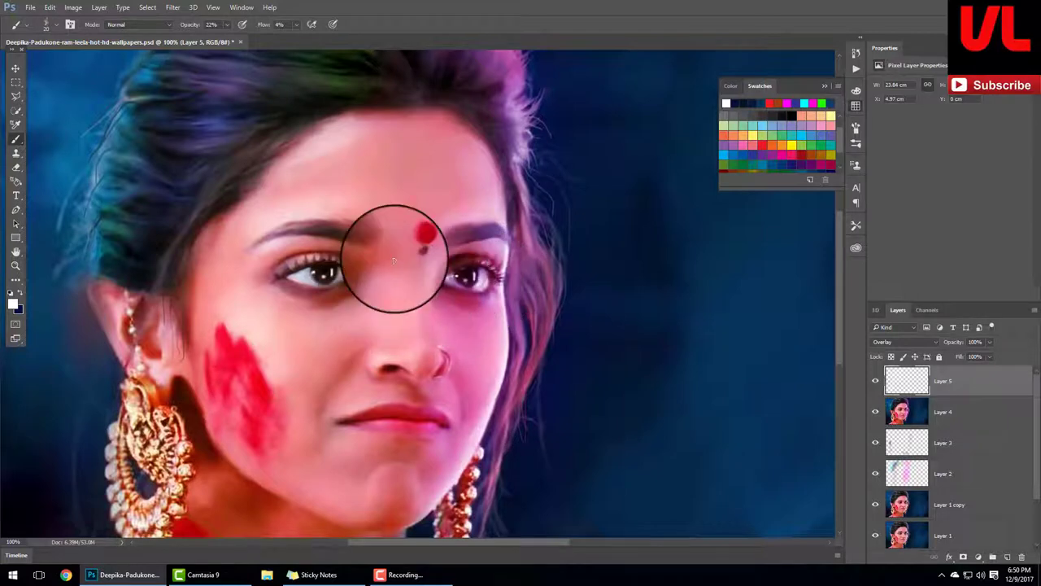
mouse_move(306, 274)
left_mouse_down()
mouse_move(325, 279)
mouse_move(337, 268)
mouse_move(314, 279)
mouse_move(339, 280)
mouse_move(309, 267)
mouse_move(318, 263)
left_mouse_up()
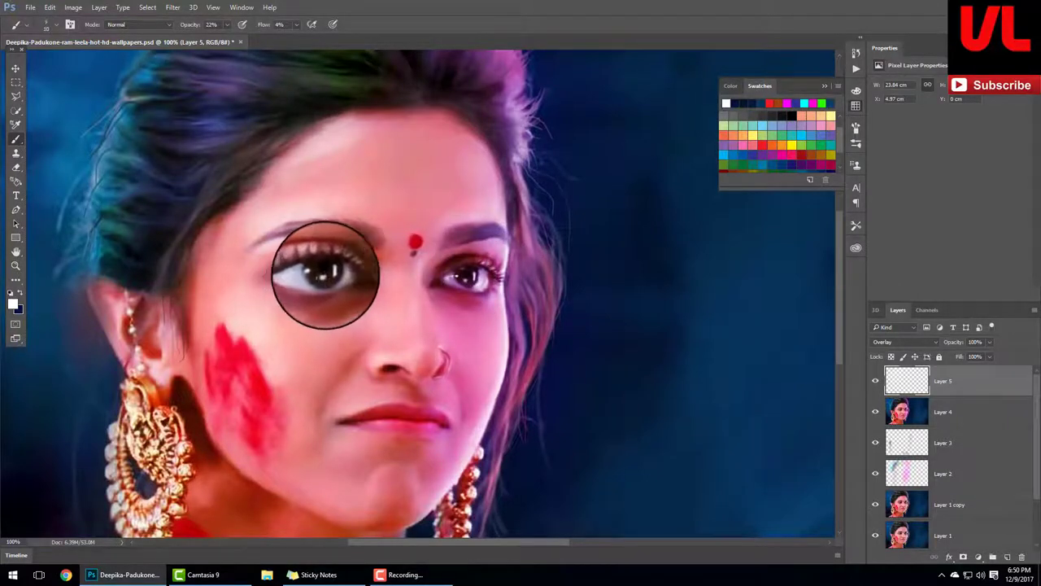
left_click_drag(483, 383, 466, 305)
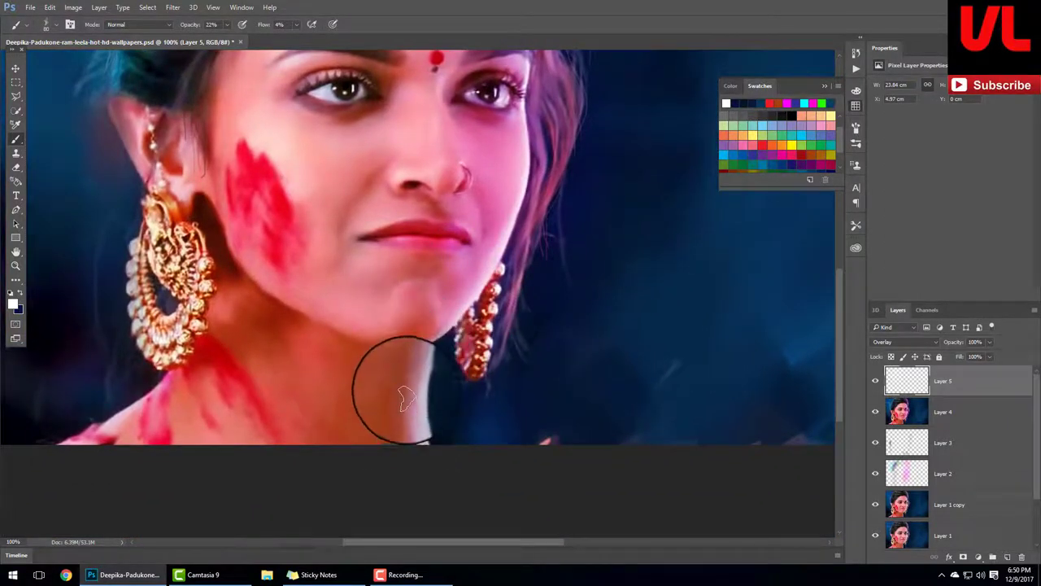
left_click(12, 306)
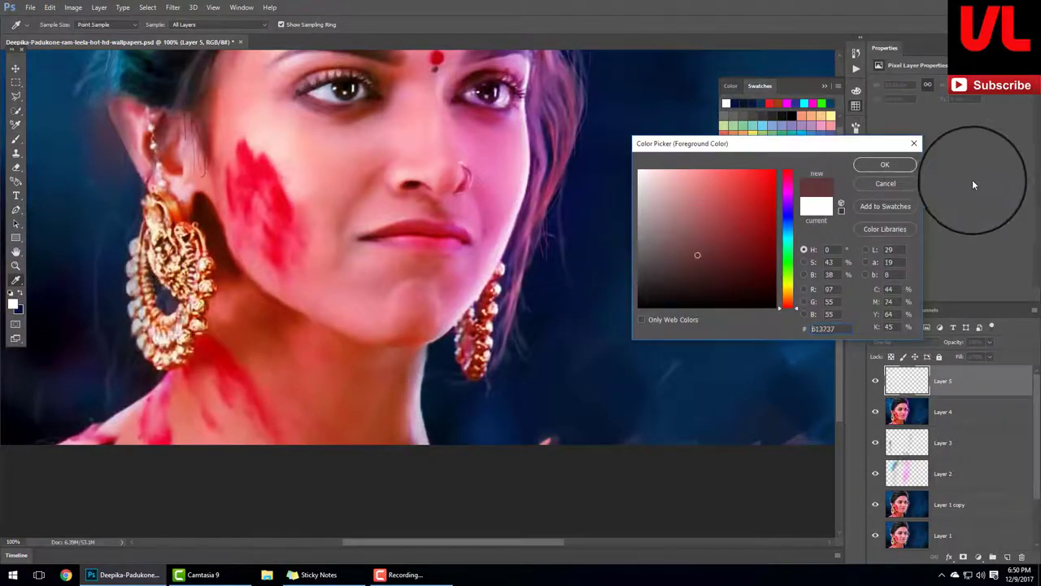
left_click(637, 308)
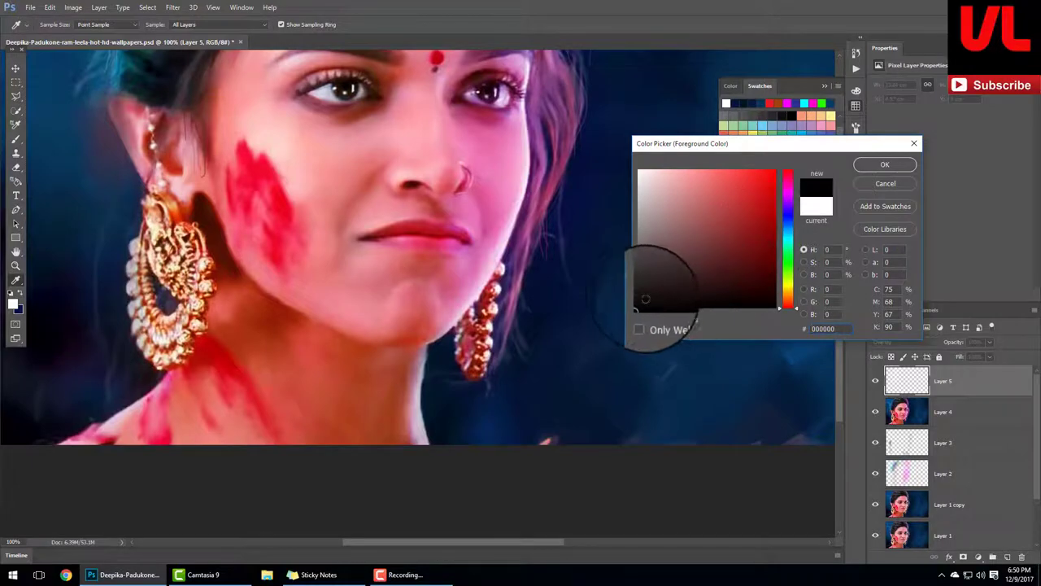
left_click(878, 165)
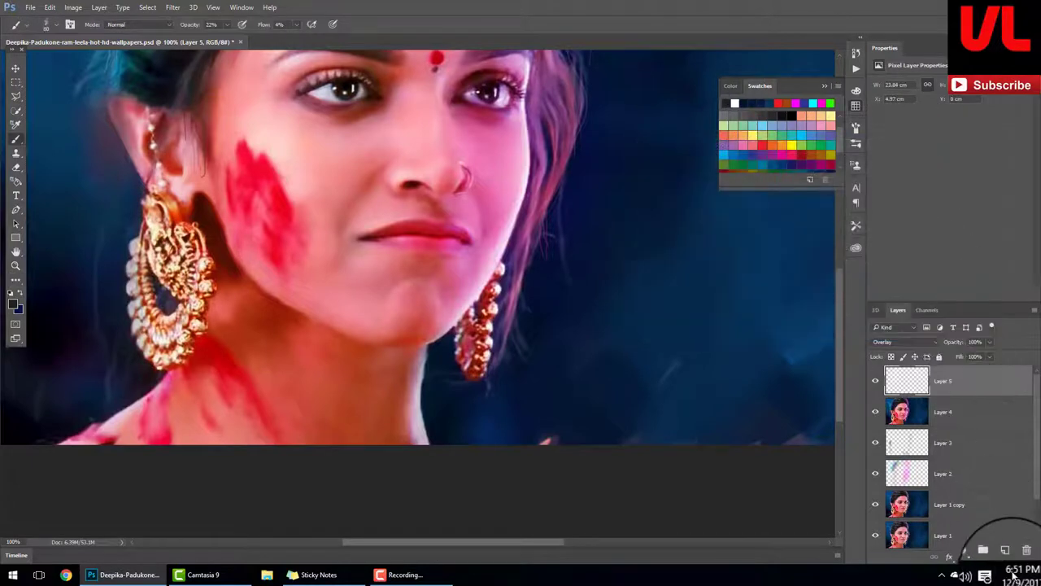
left_click(1006, 555)
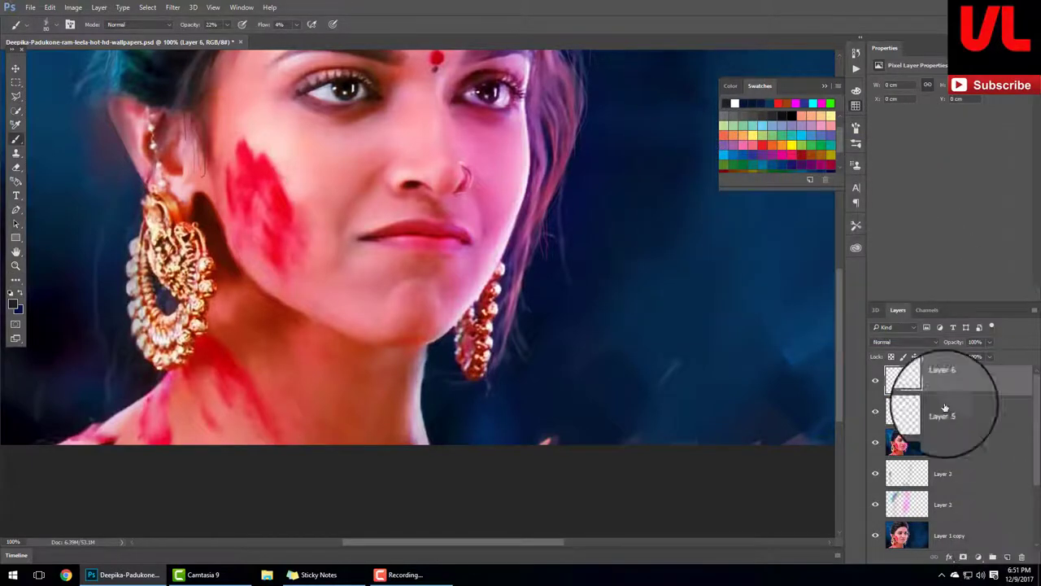
left_click(899, 342)
left_click(897, 449)
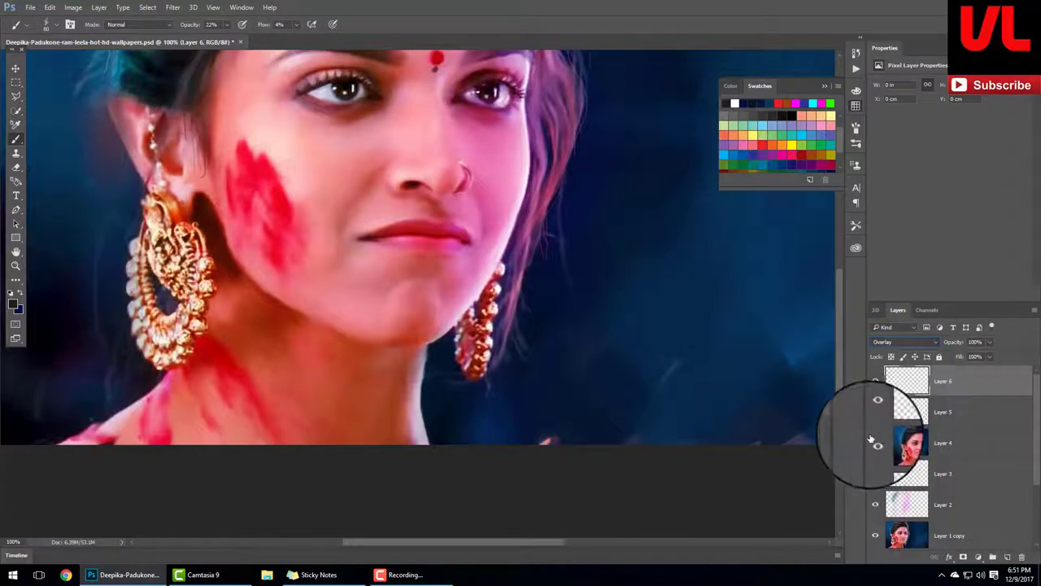
mouse_move(202, 396)
left_mouse_down()
mouse_move(273, 372)
mouse_move(249, 209)
mouse_move(232, 230)
mouse_move(253, 274)
mouse_move(214, 367)
mouse_move(134, 440)
mouse_move(111, 414)
mouse_move(186, 414)
mouse_move(216, 441)
left_mouse_up()
left_click_drag(224, 216, 278, 309)
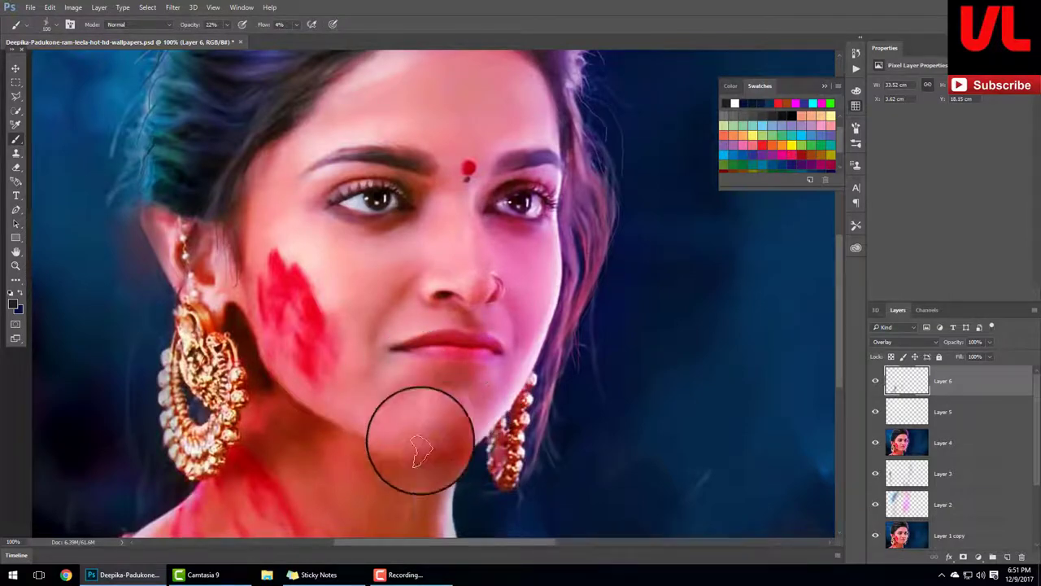
scroll(439, 325, "up", 3)
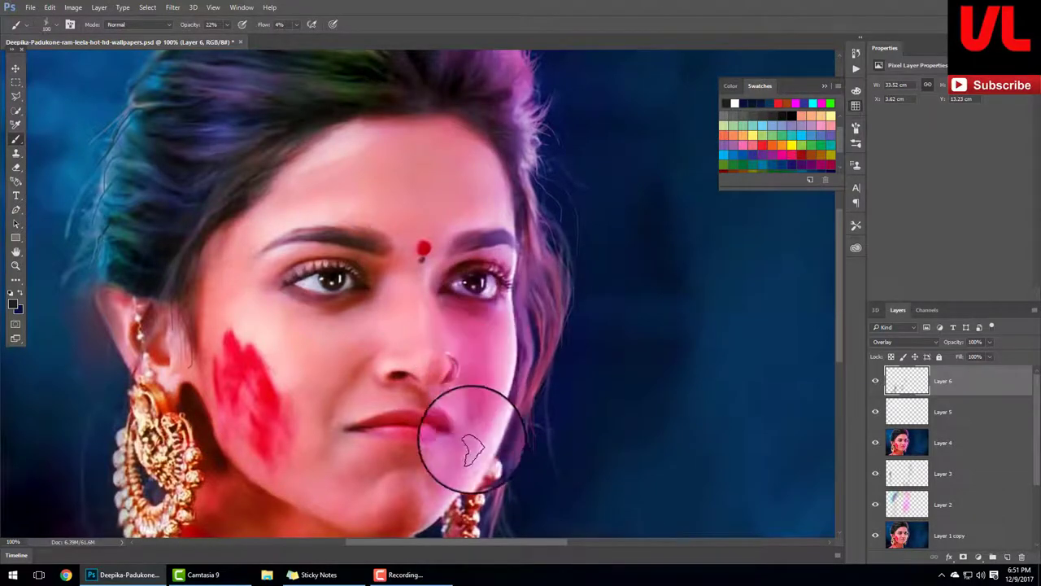
mouse_move(414, 138)
left_mouse_down()
mouse_move(367, 177)
mouse_move(449, 195)
mouse_move(442, 163)
mouse_move(477, 152)
mouse_move(476, 135)
mouse_move(420, 231)
mouse_move(346, 309)
left_mouse_up()
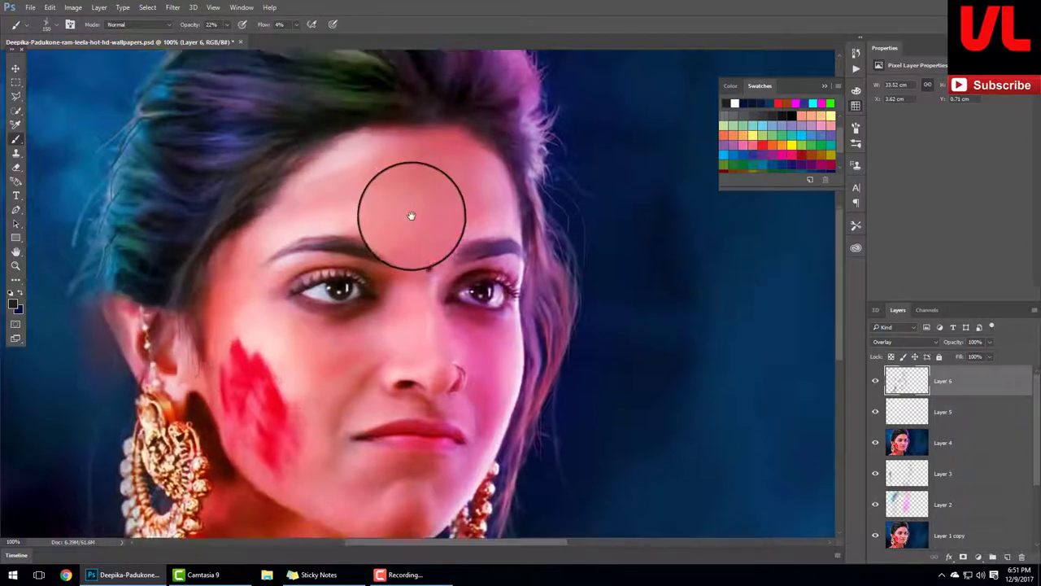
scroll(360, 241, "up", 2)
scroll(361, 242, "left", 2)
scroll(430, 429, "down", 1)
scroll(441, 423, "down", 1)
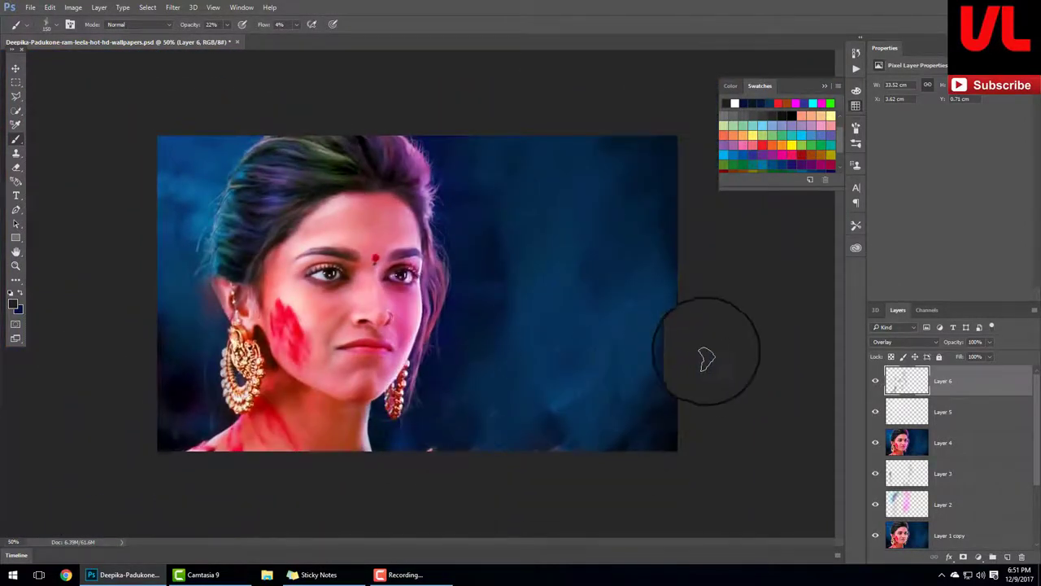
left_click(875, 380)
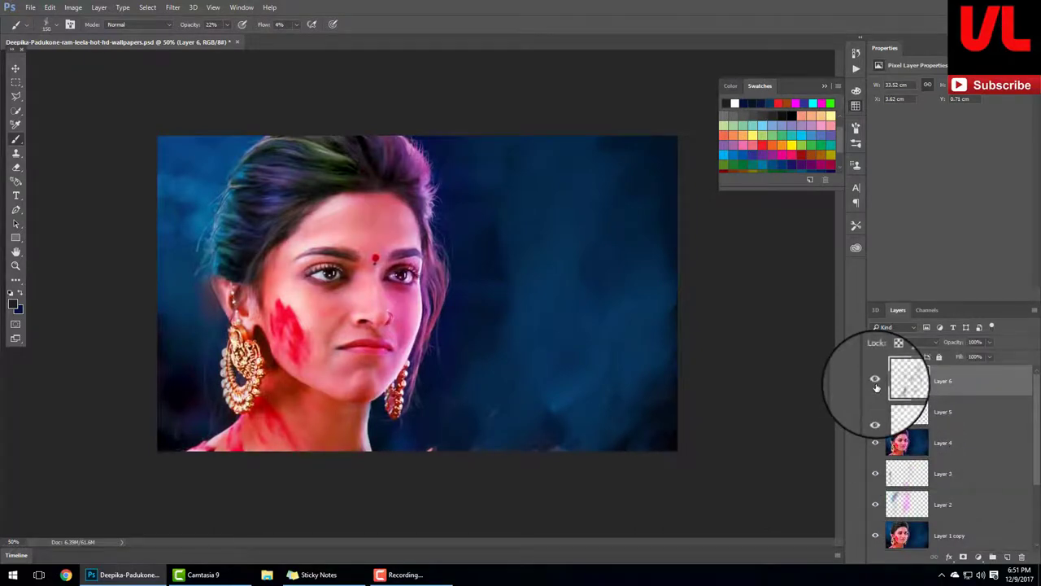
left_click(875, 412)
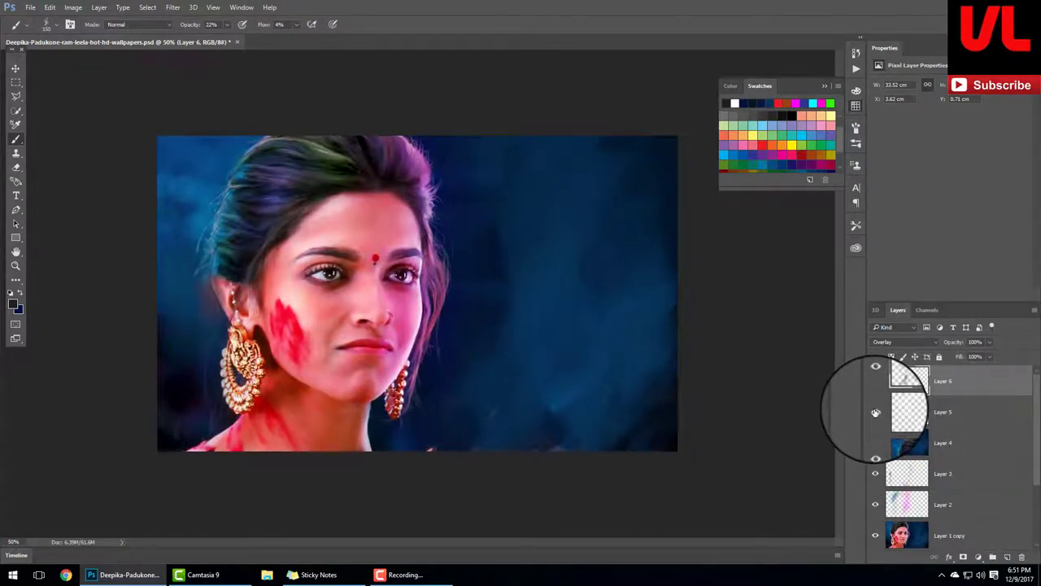
left_click(875, 412)
left_click(875, 413)
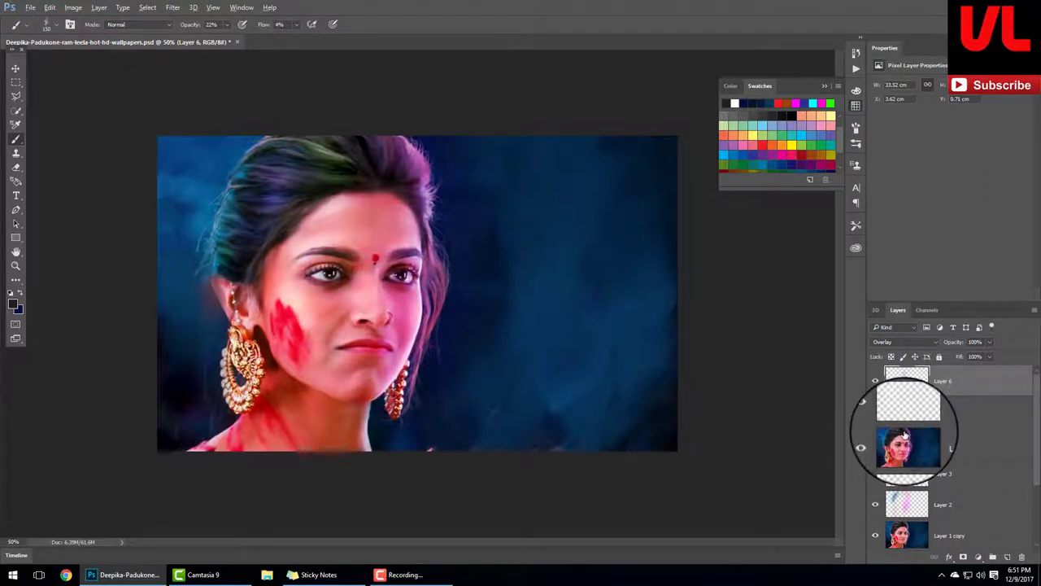
Stamp visible layers into a new layer and apply Color Efex Pro 4's Detail Extractor at 16%
key("ctrl+shift+alt+e")
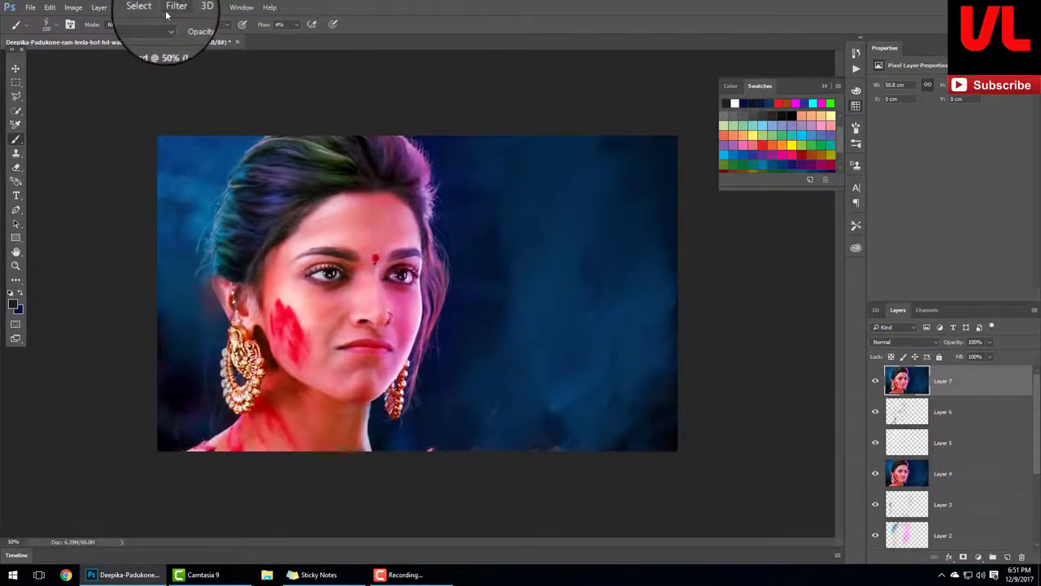
left_click(173, 7)
mouse_move(192, 235)
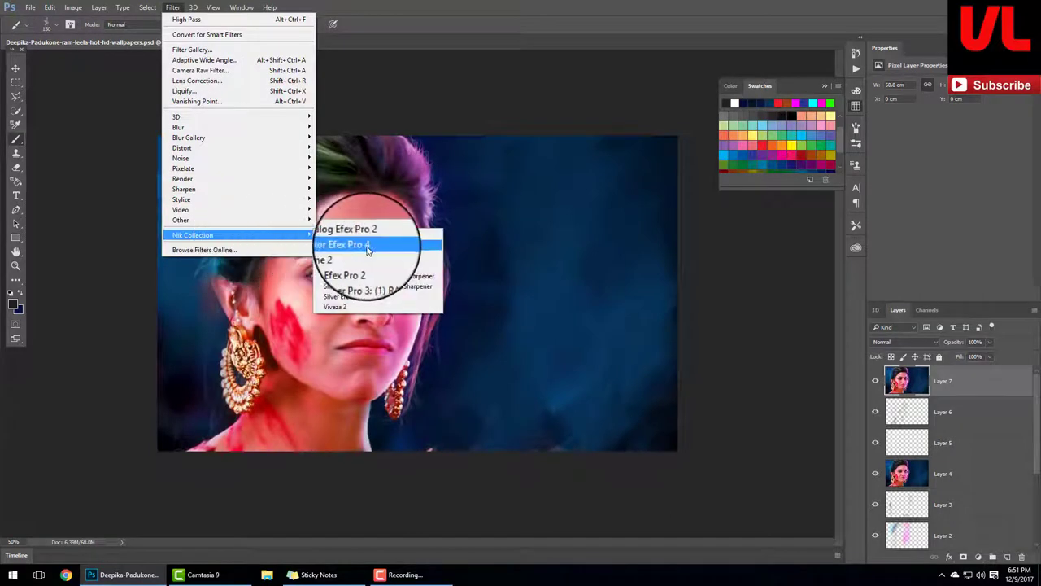
left_click(370, 246)
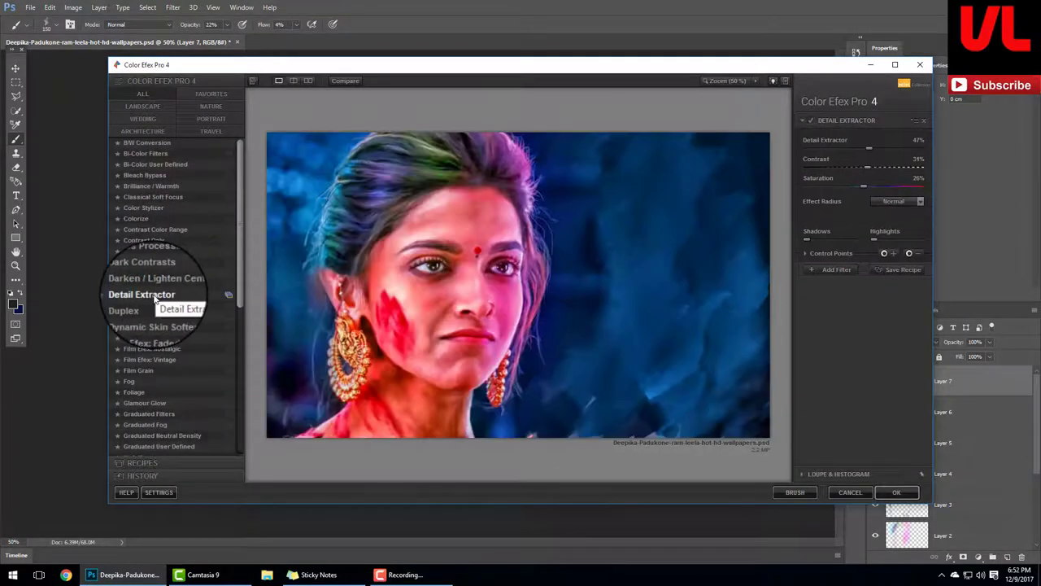
left_click(155, 299)
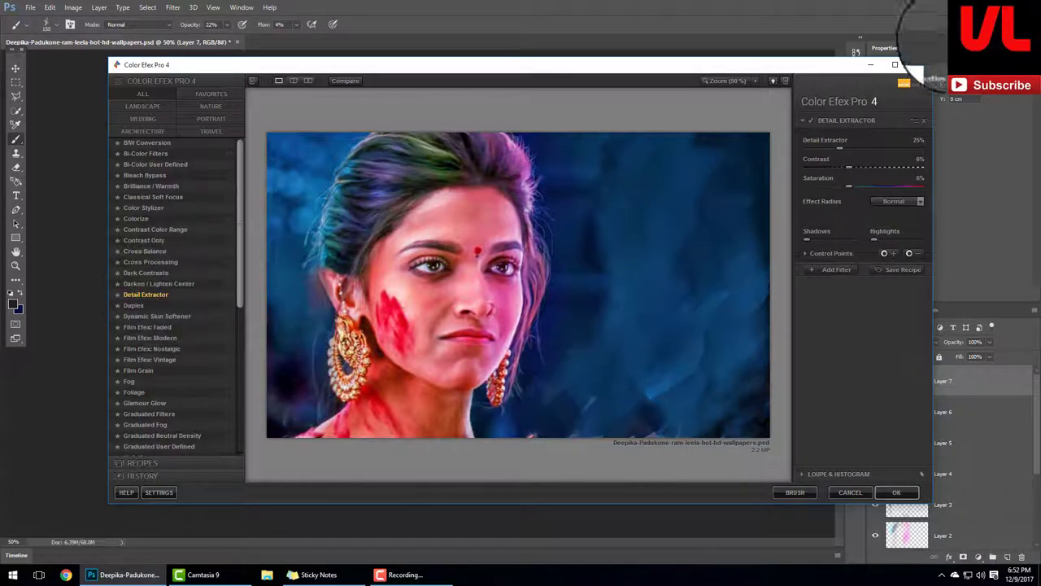
mouse_move(837, 147)
left_mouse_down()
mouse_move(916, 147)
mouse_move(923, 156)
mouse_move(890, 154)
left_mouse_up()
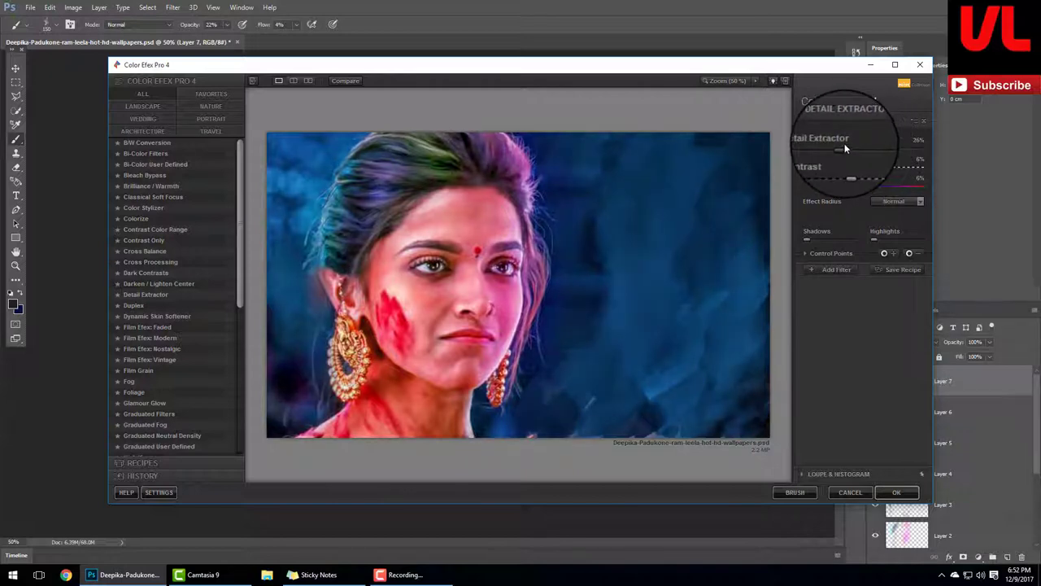
left_click_drag(844, 143, 837, 142)
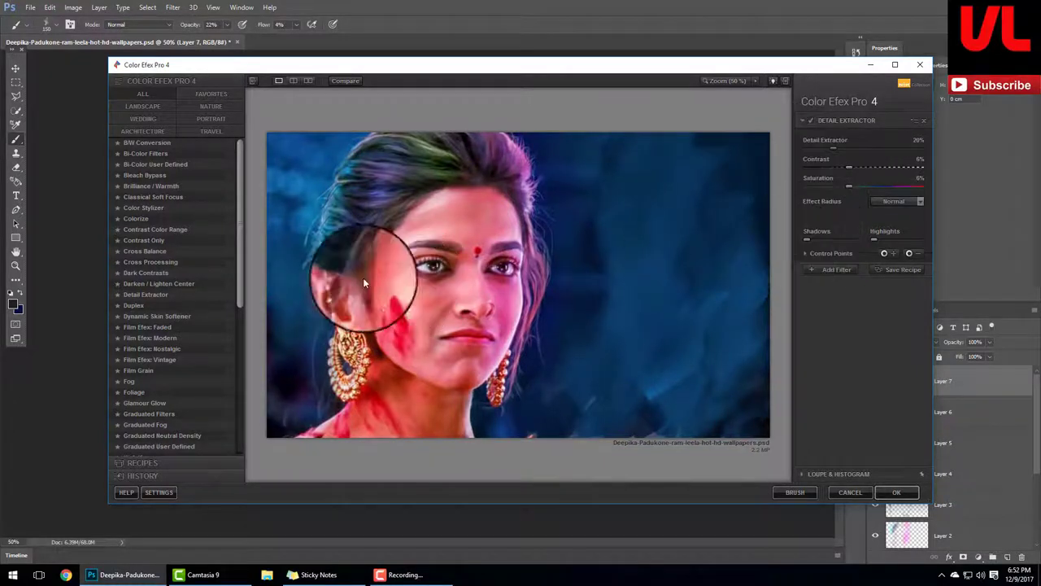
Add Contrast Only as a second Color Efex filter and apply both to the image
left_click(836, 269)
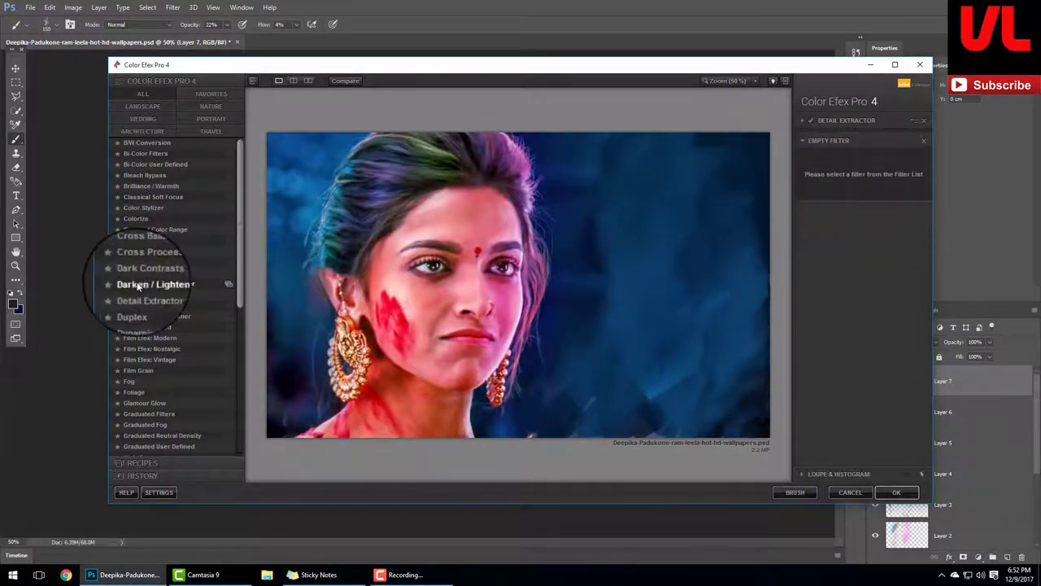
left_click(167, 273)
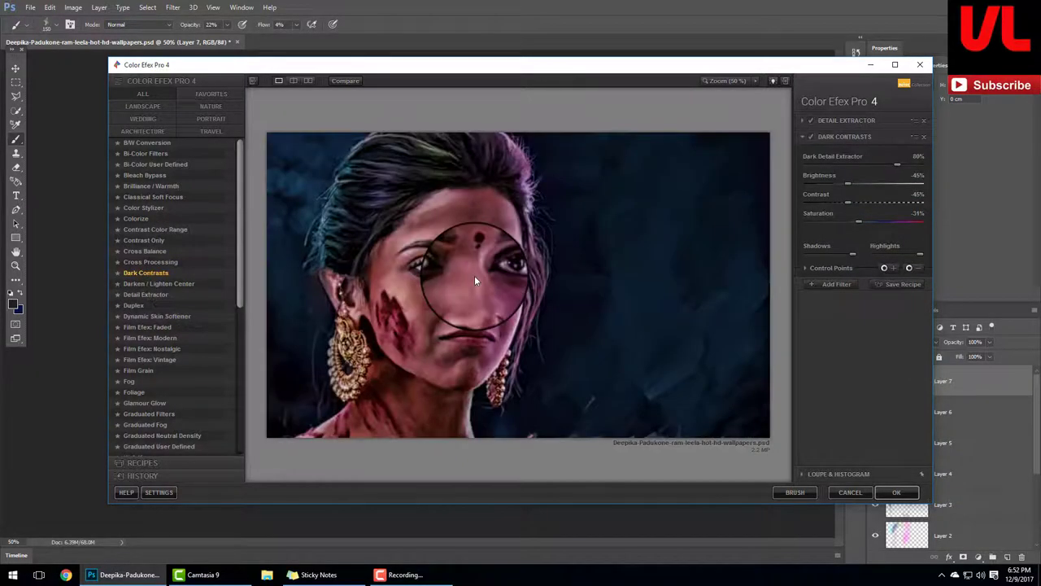
left_click(164, 243)
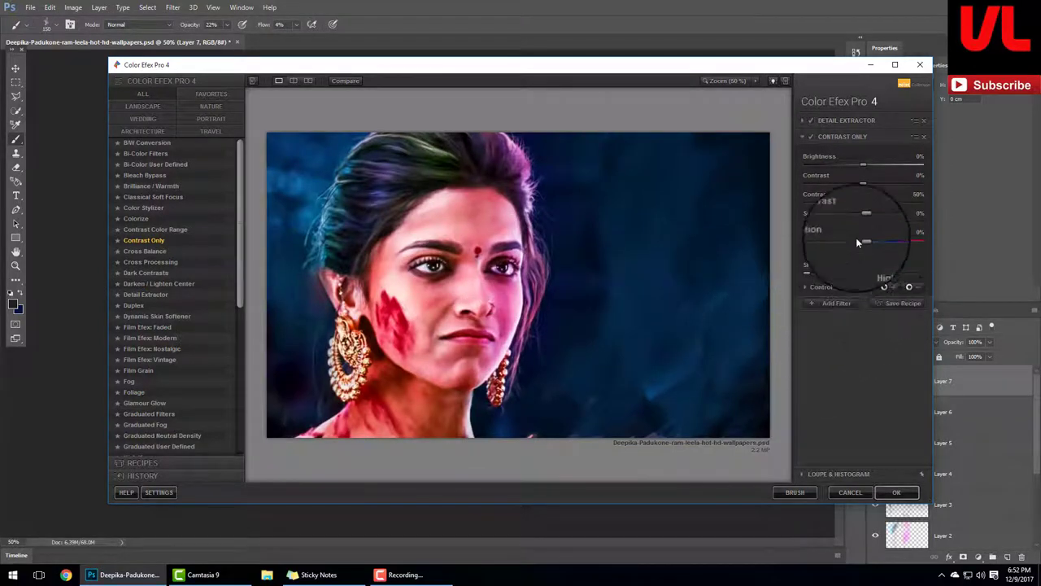
left_click(897, 492)
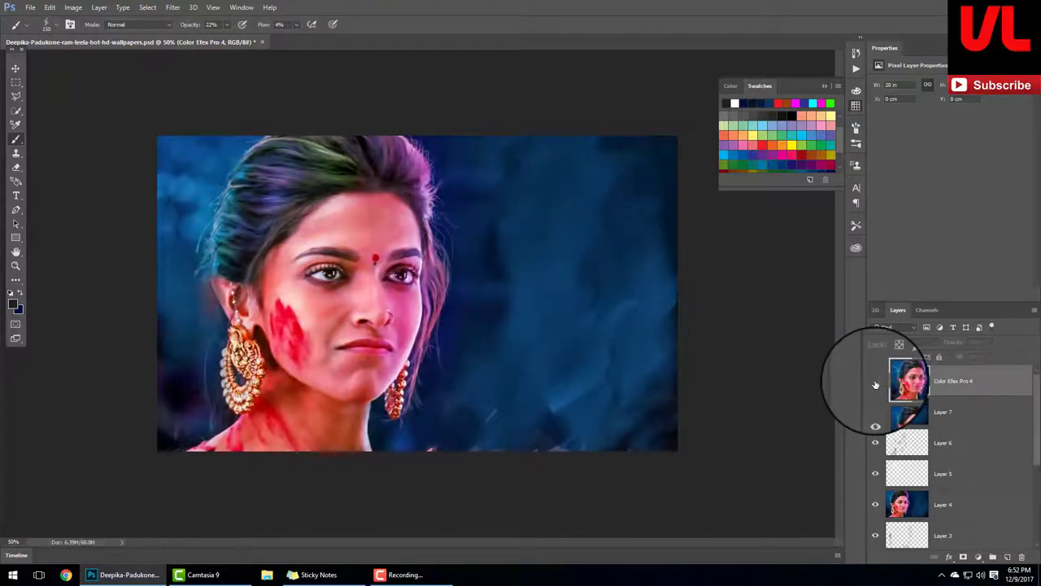
left_click(875, 382)
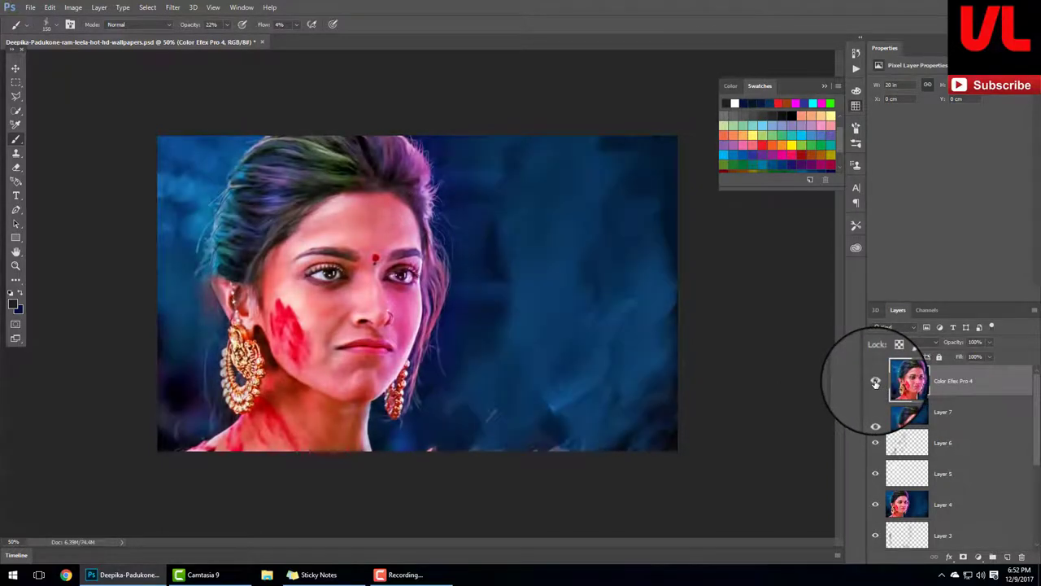
left_click(875, 382)
key("ctrl+plus")
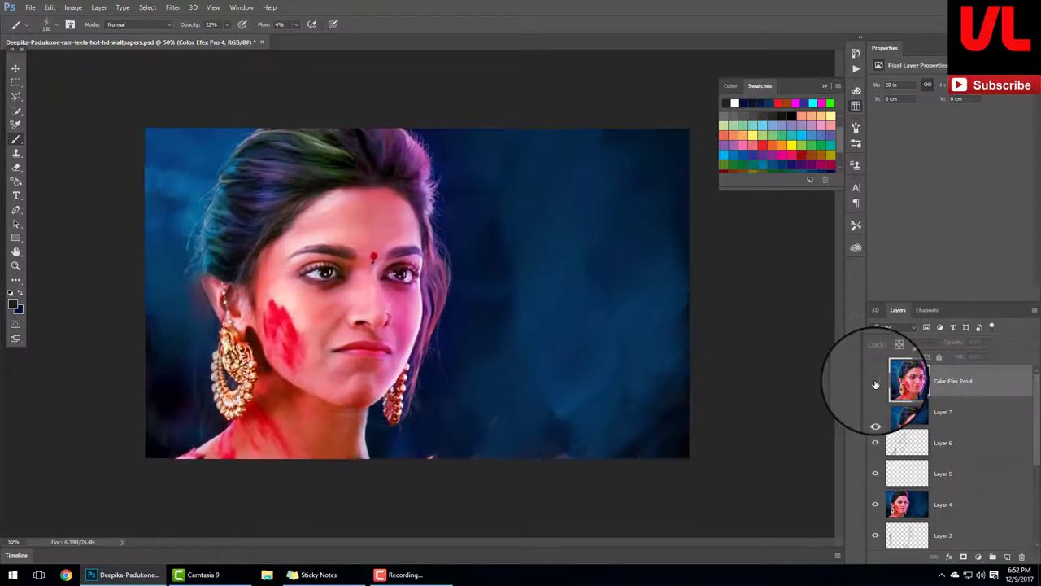
right_click(876, 383)
key("Escape")
left_click(875, 382)
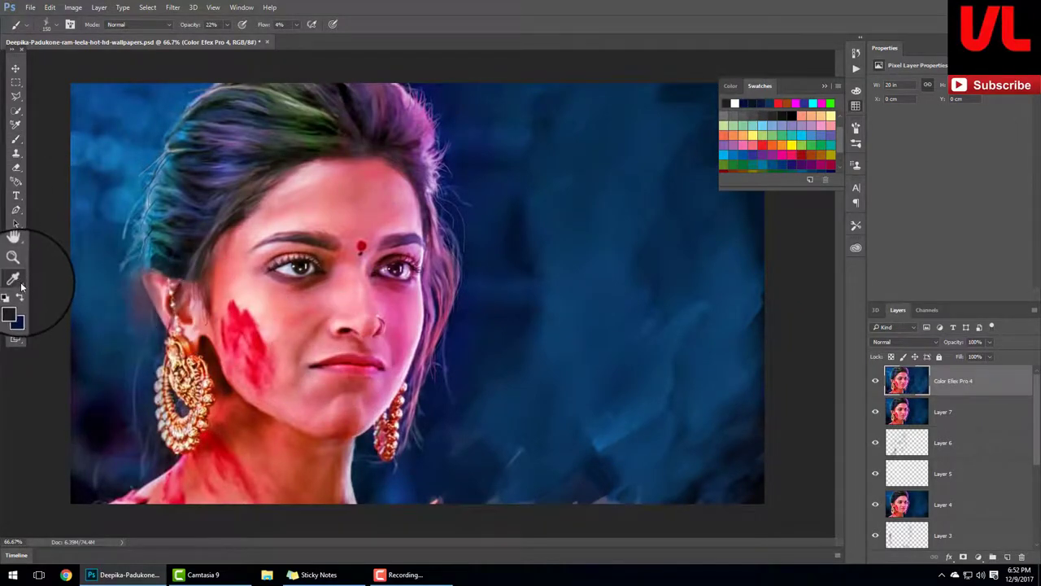
left_click(16, 281)
Smudge the forehead skin, undoing any smears that blur the eyes or bindi
left_click(57, 449)
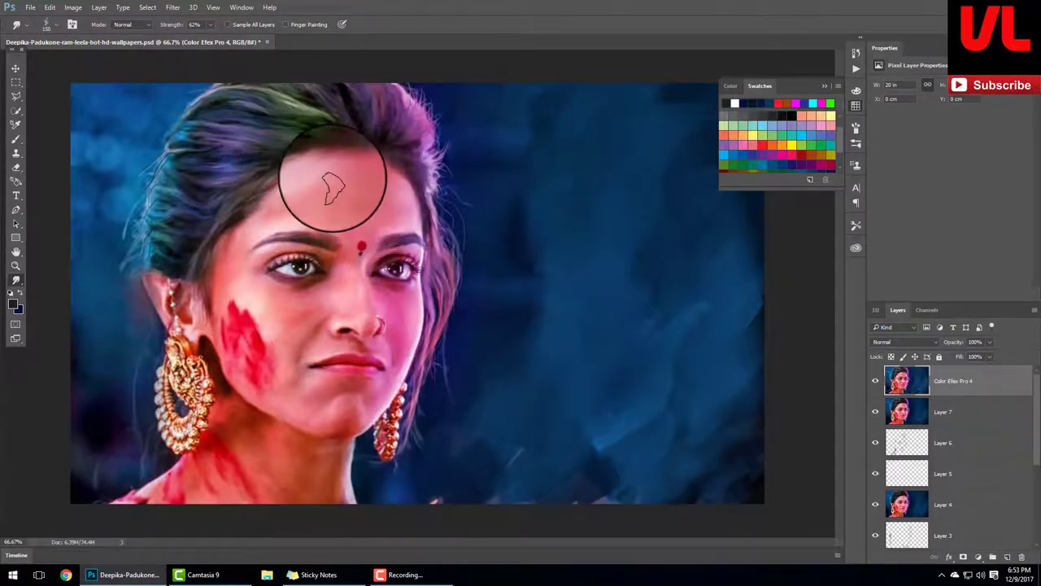
mouse_move(334, 189)
left_mouse_down()
mouse_move(379, 198)
mouse_move(337, 213)
left_mouse_up()
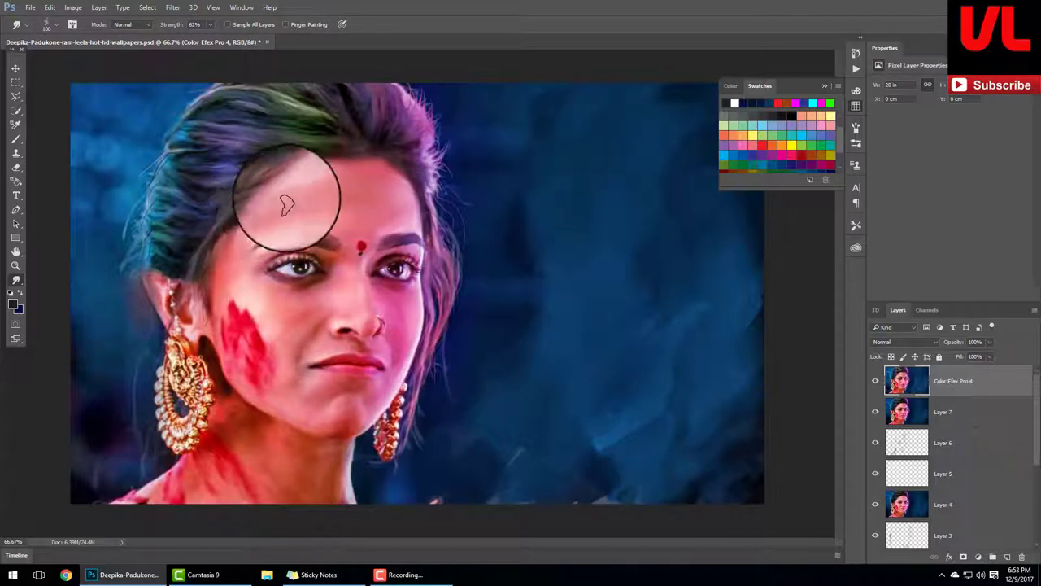
mouse_move(258, 265)
left_mouse_down()
mouse_move(244, 232)
mouse_move(256, 284)
left_mouse_up()
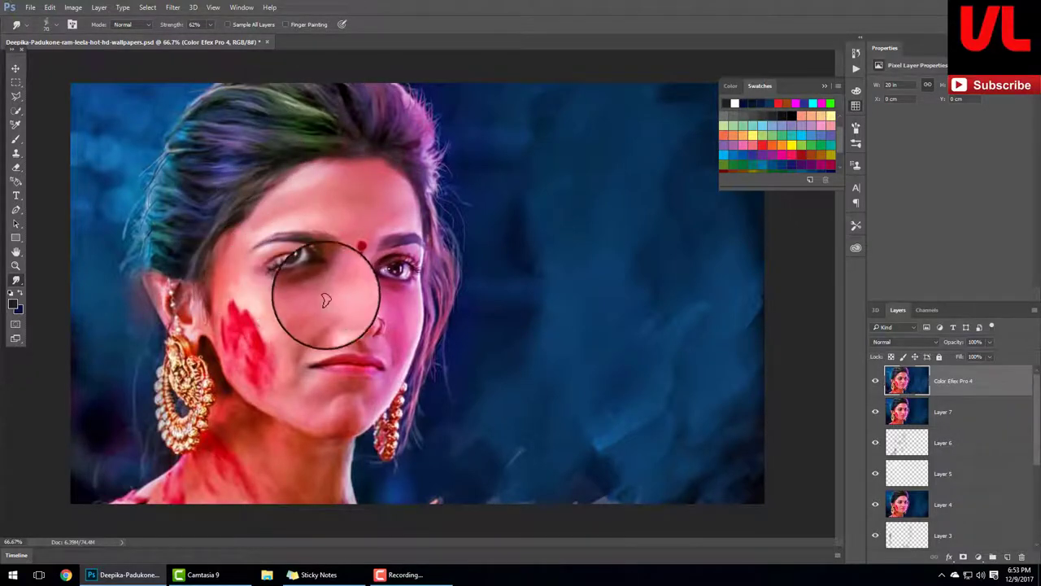
key("ctrl+z")
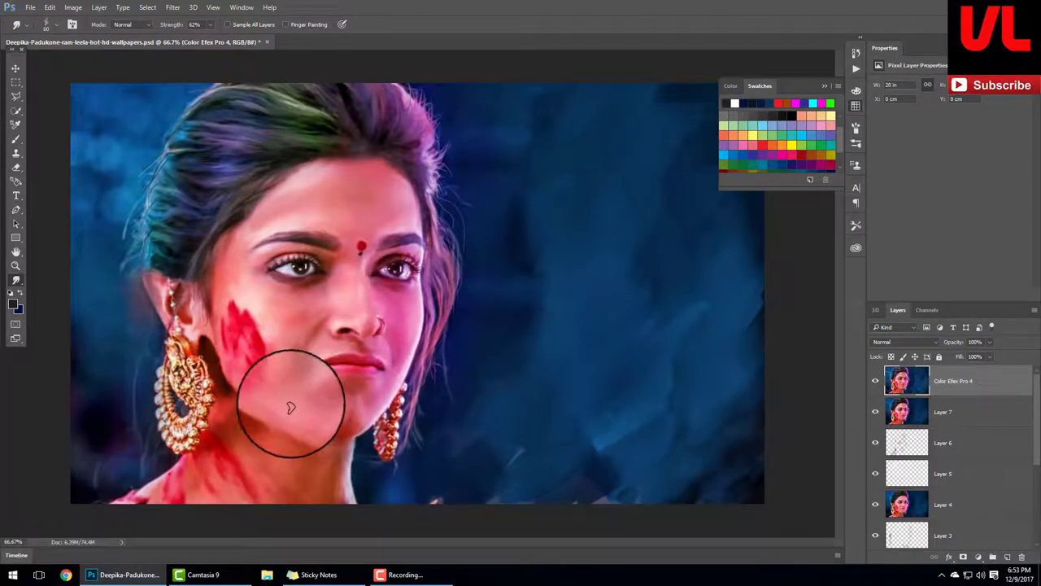
left_click_drag(367, 325, 368, 275)
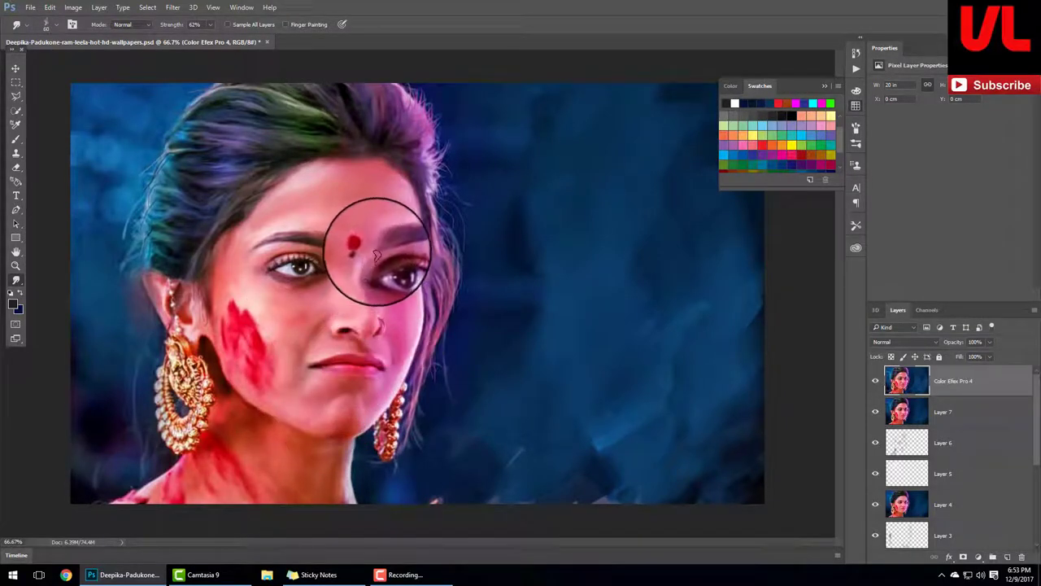
key("ctrl+z")
Smudge the hair, right cheek, jaw and neck up to the top of the head
mouse_move(429, 180)
left_mouse_down()
mouse_move(415, 301)
mouse_move(356, 431)
mouse_move(228, 404)
left_mouse_up()
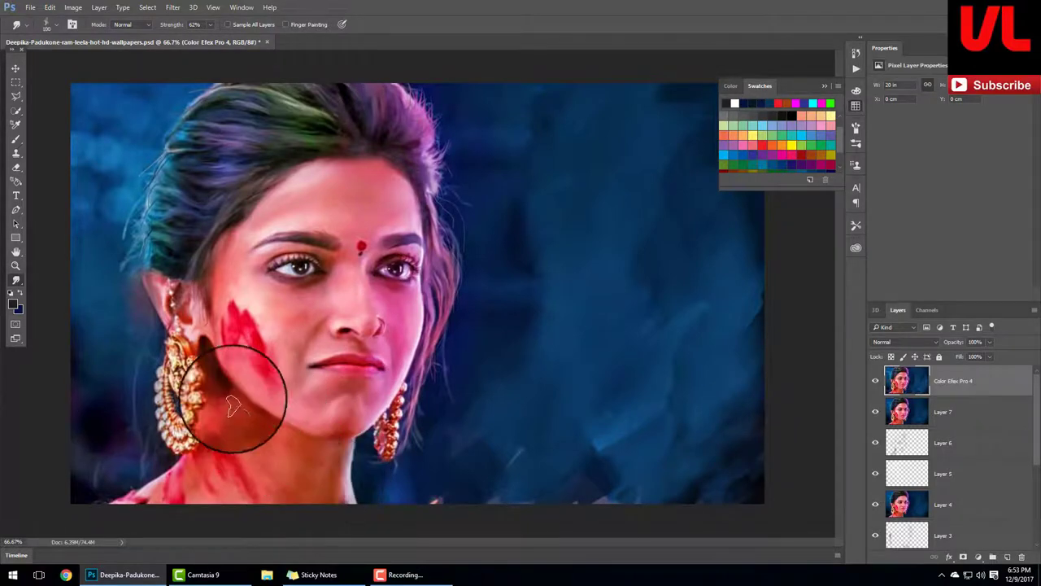
left_click_drag(231, 404, 209, 449)
mouse_move(267, 82)
left_mouse_down()
mouse_move(295, 132)
mouse_move(244, 98)
mouse_move(244, 163)
mouse_move(225, 144)
mouse_move(174, 158)
mouse_move(210, 208)
left_mouse_up()
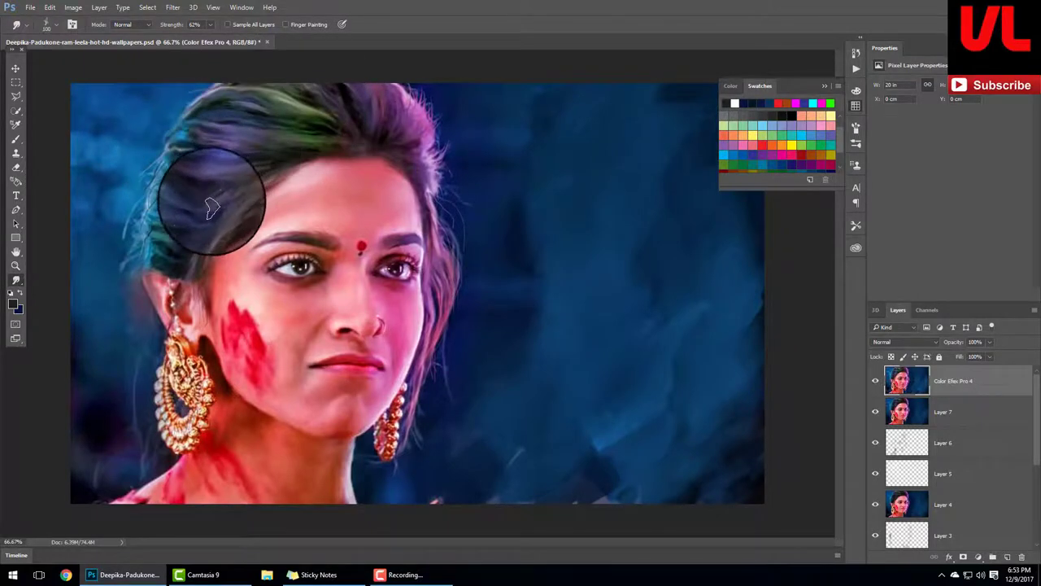
mouse_move(391, 104)
left_mouse_down()
mouse_move(414, 93)
mouse_move(429, 104)
mouse_move(414, 106)
mouse_move(432, 144)
mouse_move(438, 121)
mouse_move(430, 144)
mouse_move(444, 114)
mouse_move(434, 140)
left_mouse_up()
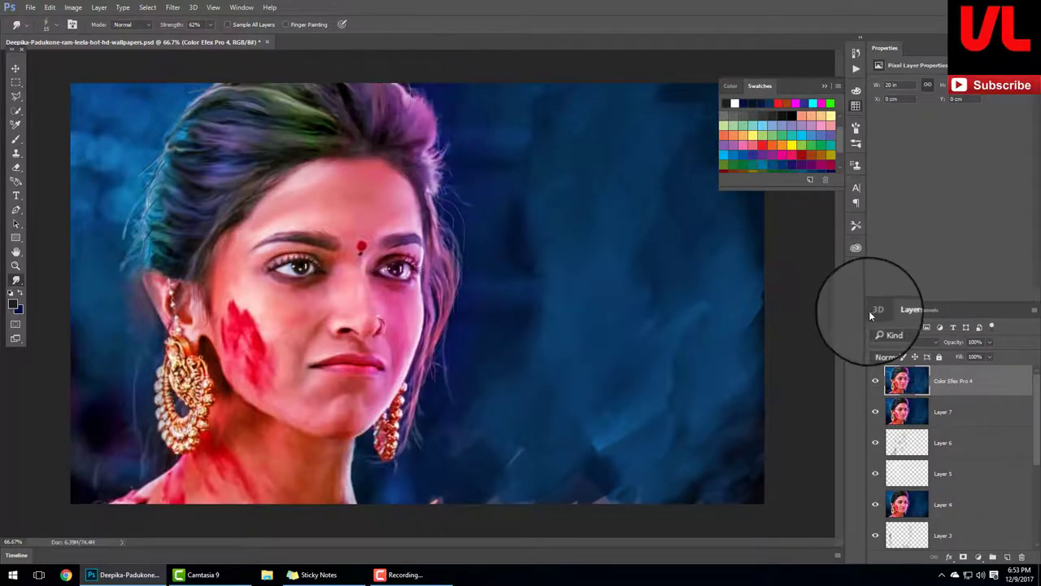
Lower the Color Efex Pro 4 layer to 60% opacity and stamp visible layers into Layer 8
key("ctrl+minus")
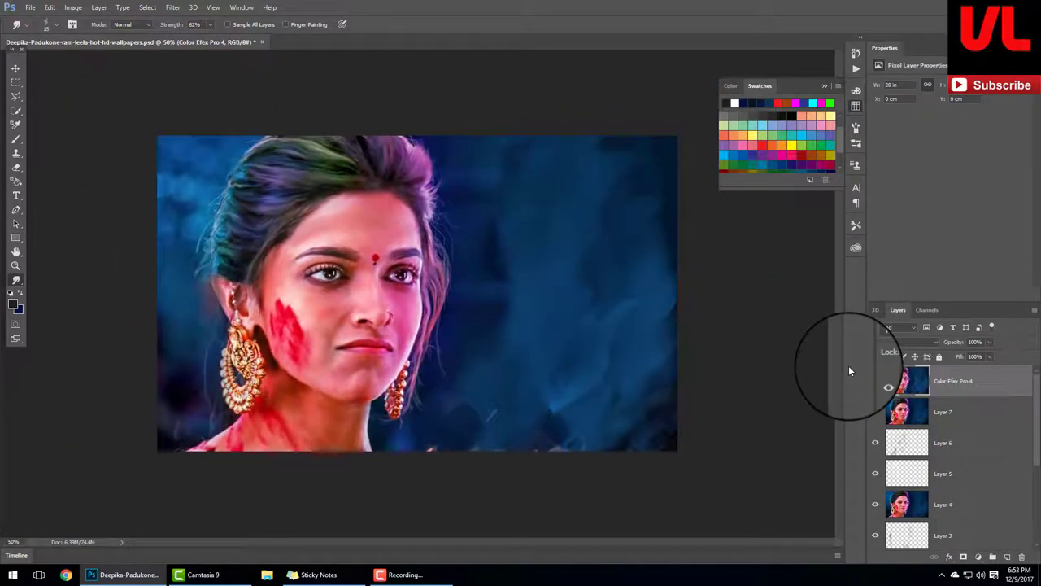
left_click(876, 382)
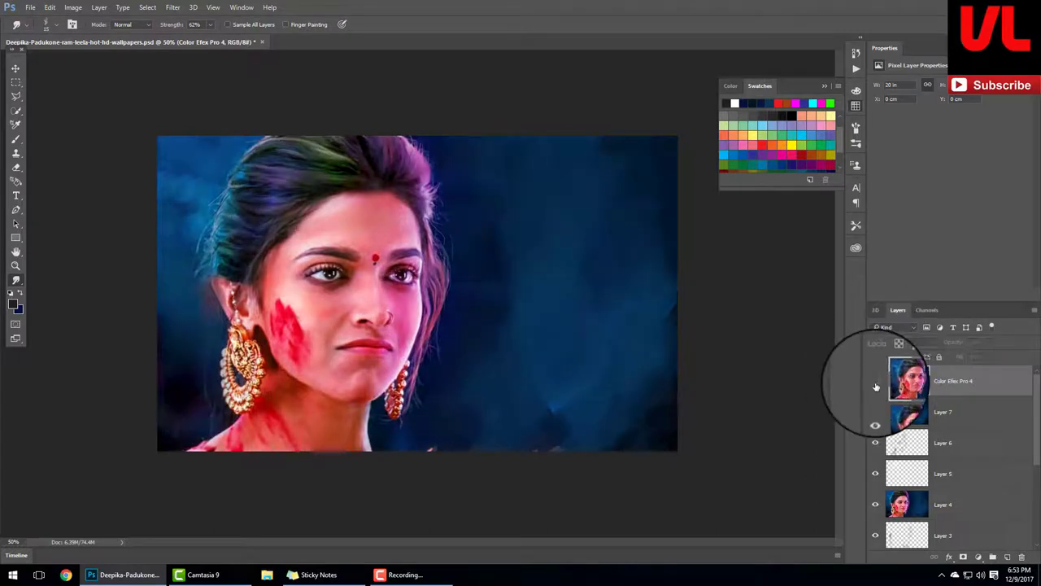
mouse_move(951, 342)
left_mouse_down()
mouse_move(846, 350)
mouse_move(875, 364)
left_mouse_up()
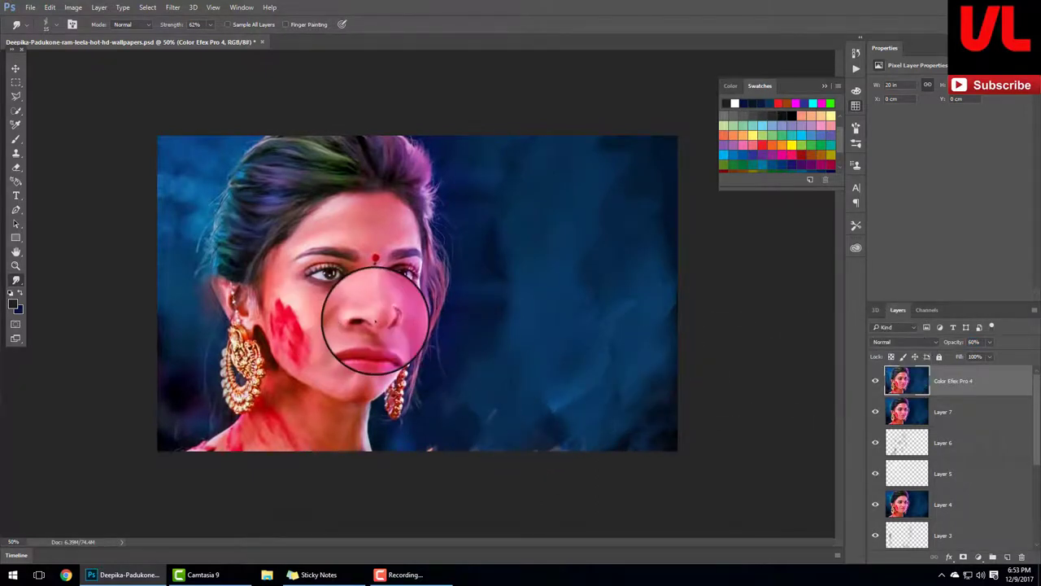
key("ctrl+shift+alt+e")
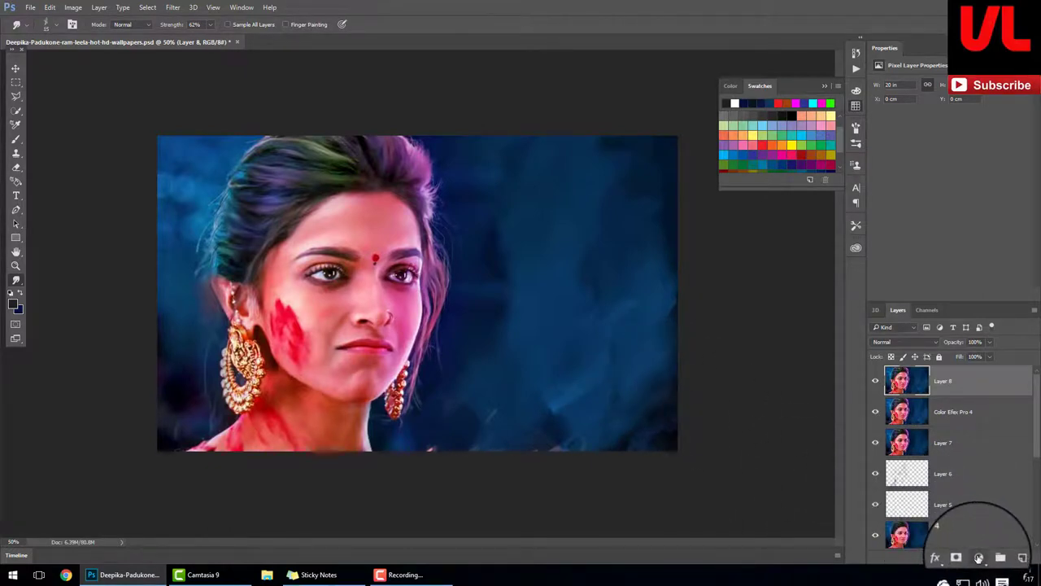
Apply a Gaussian Blur of radius 6.6 to Layer 8
left_click(173, 7)
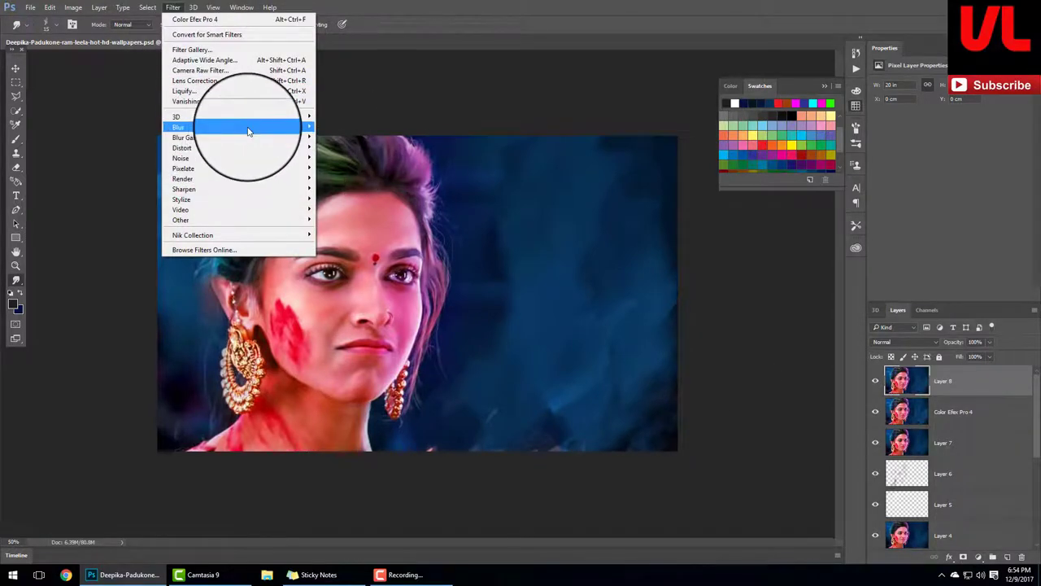
mouse_move(236, 127)
left_click(345, 167)
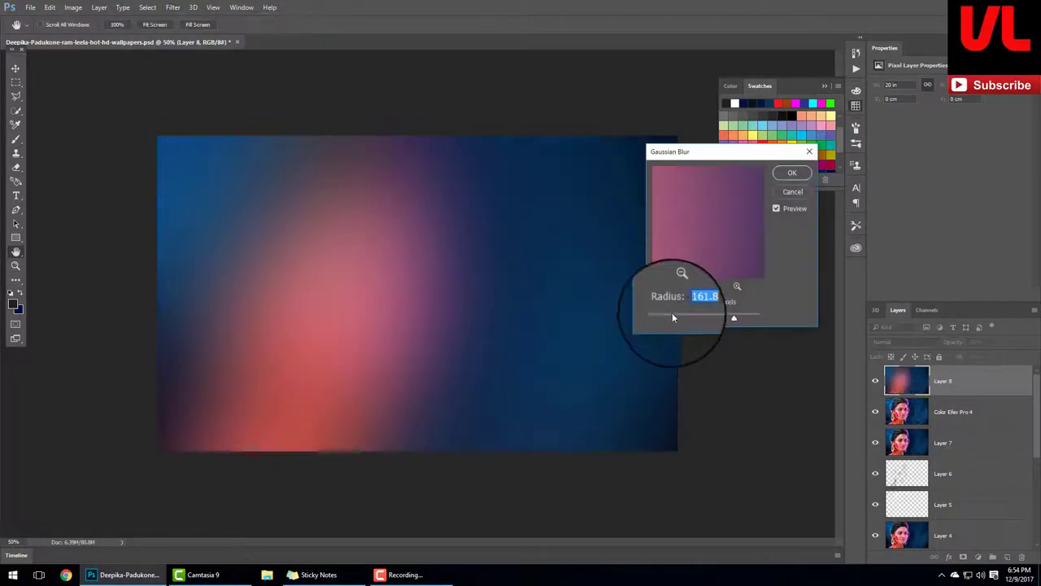
left_click_drag(689, 325, 687, 319)
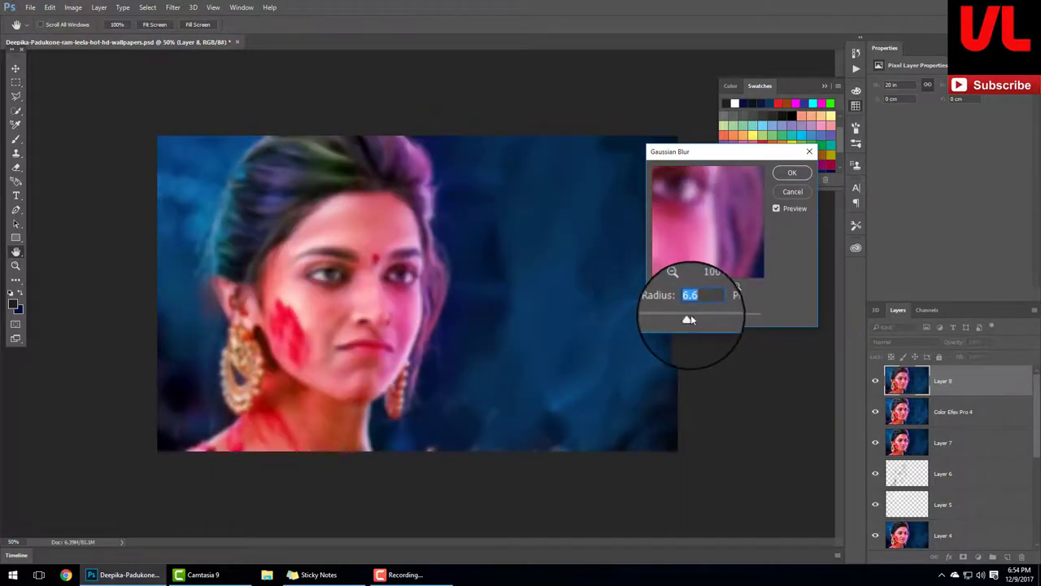
left_click(784, 173)
Darken Layer 8 with Levels: midtones 0.78 and output white 92
key("ctrl+l")
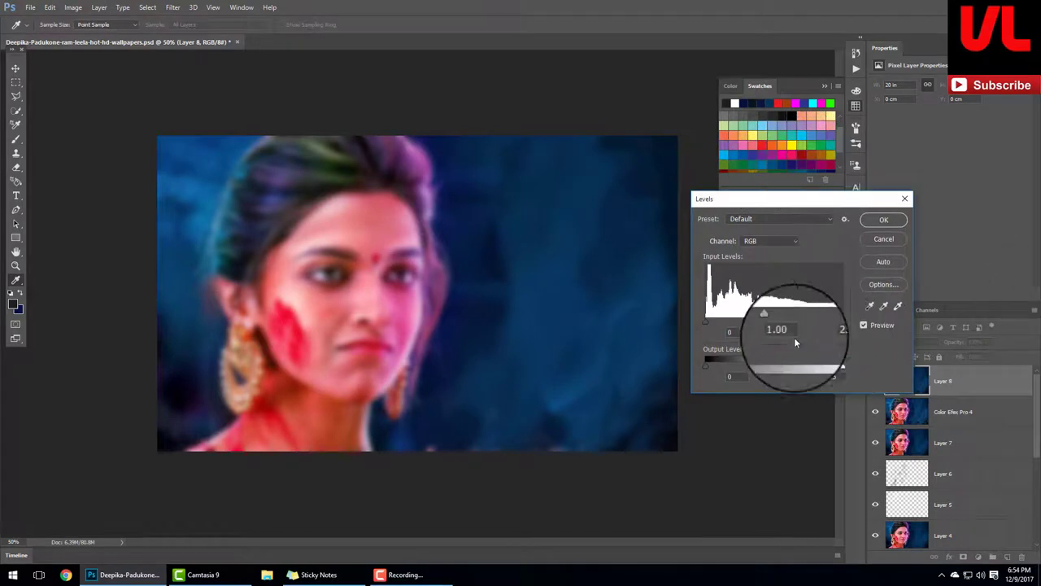
left_click_drag(772, 324, 786, 325)
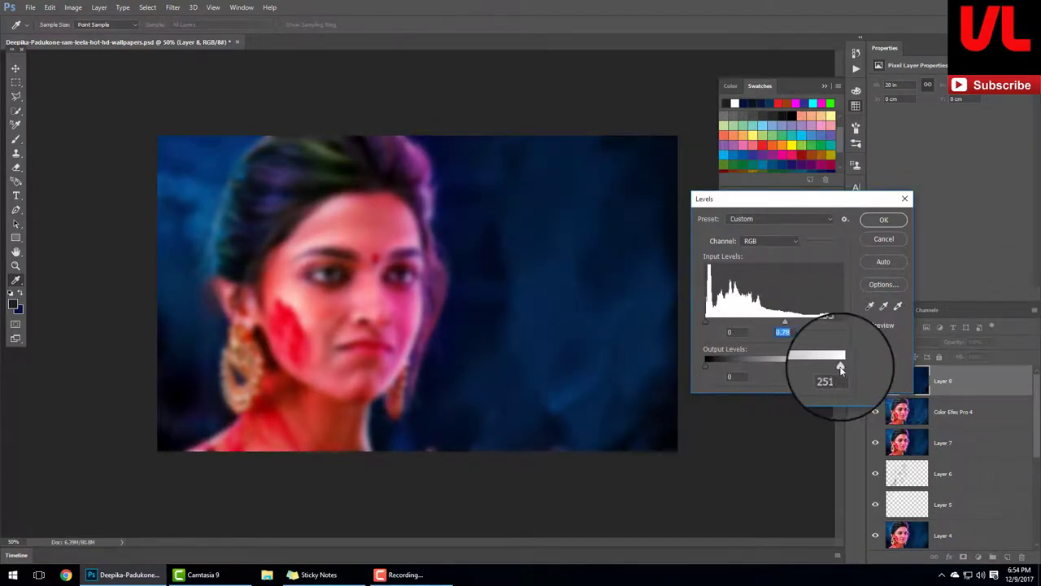
mouse_move(842, 368)
left_mouse_down()
mouse_move(739, 368)
mouse_move(753, 369)
left_mouse_up()
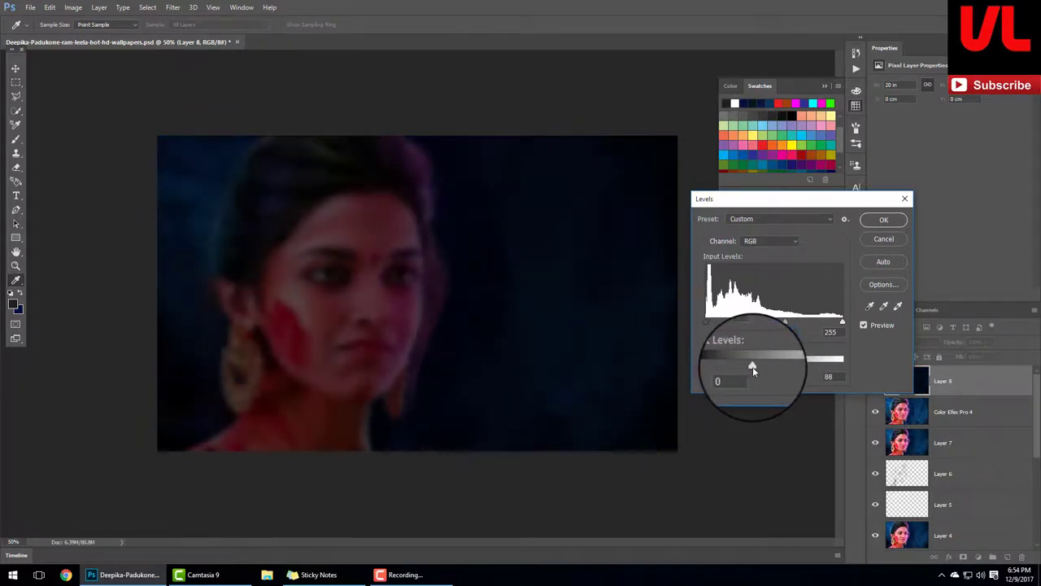
left_click(883, 220)
Add a layer mask to Layer 8 and pick a soft round Basic brush at 24% flow
left_click(964, 557)
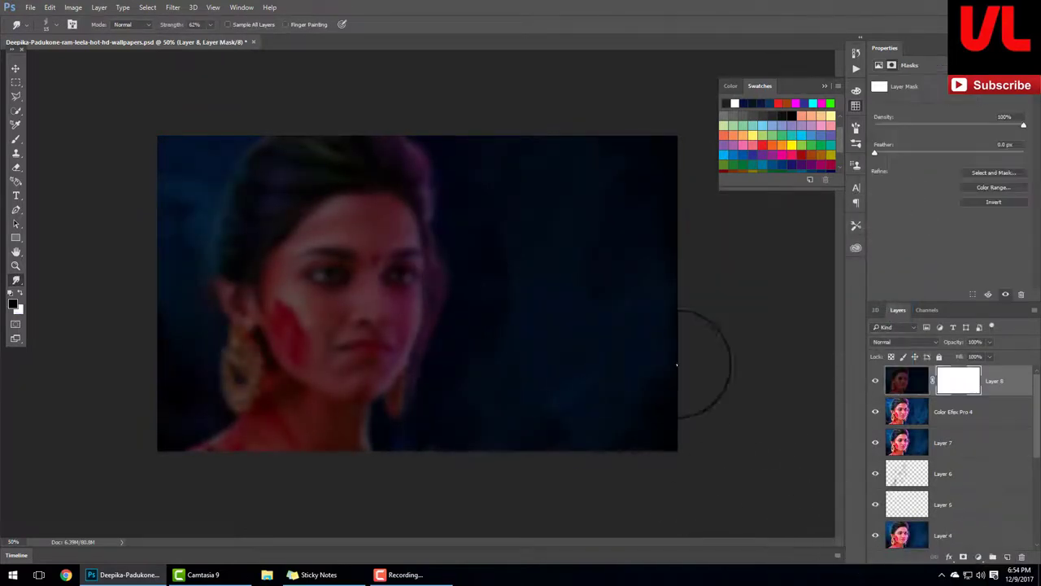
left_click(16, 138)
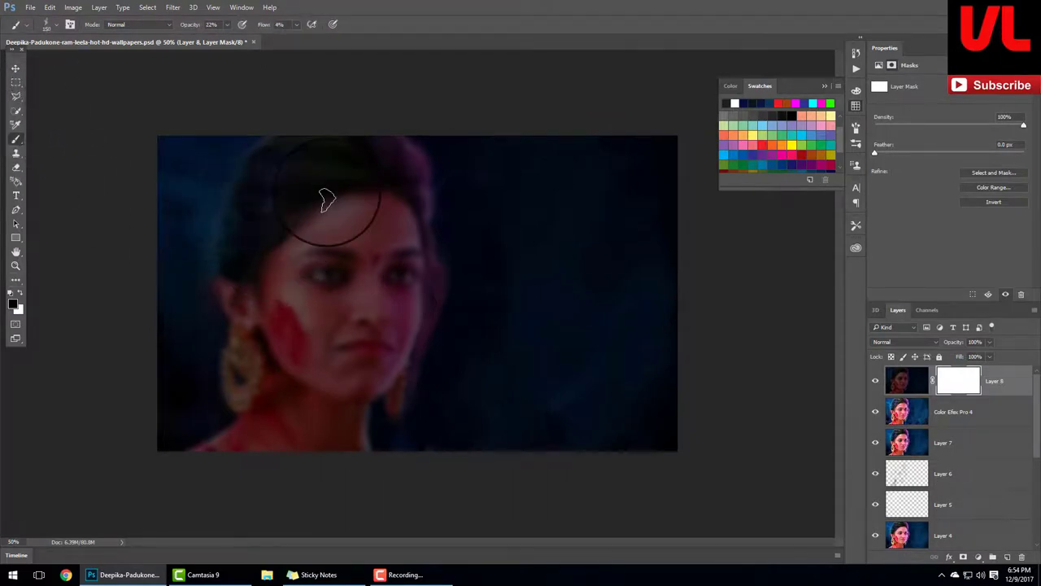
type("24")
key("Return")
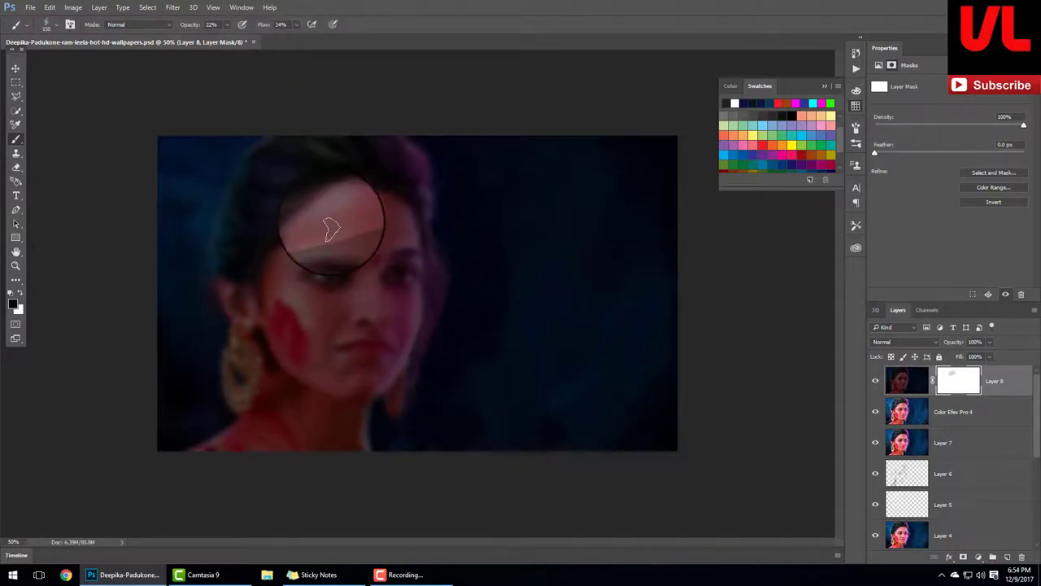
right_click(366, 258)
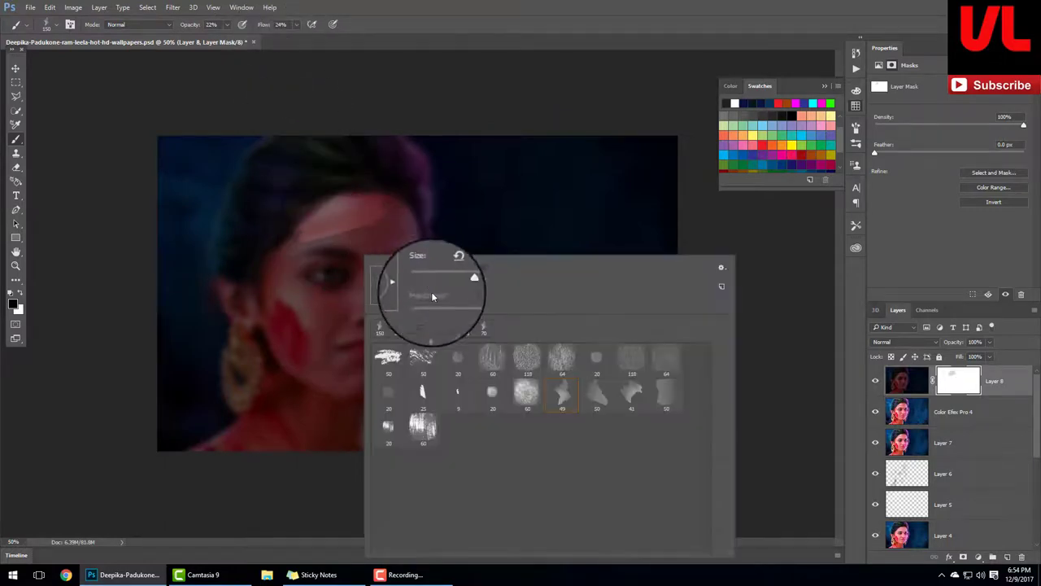
left_click(723, 271)
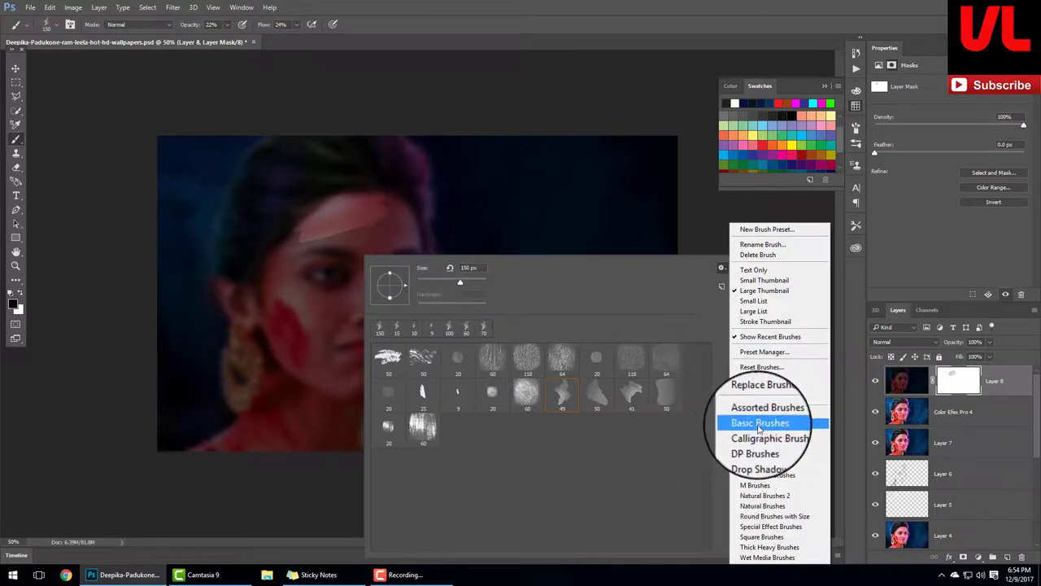
left_click(752, 393)
left_click(473, 217)
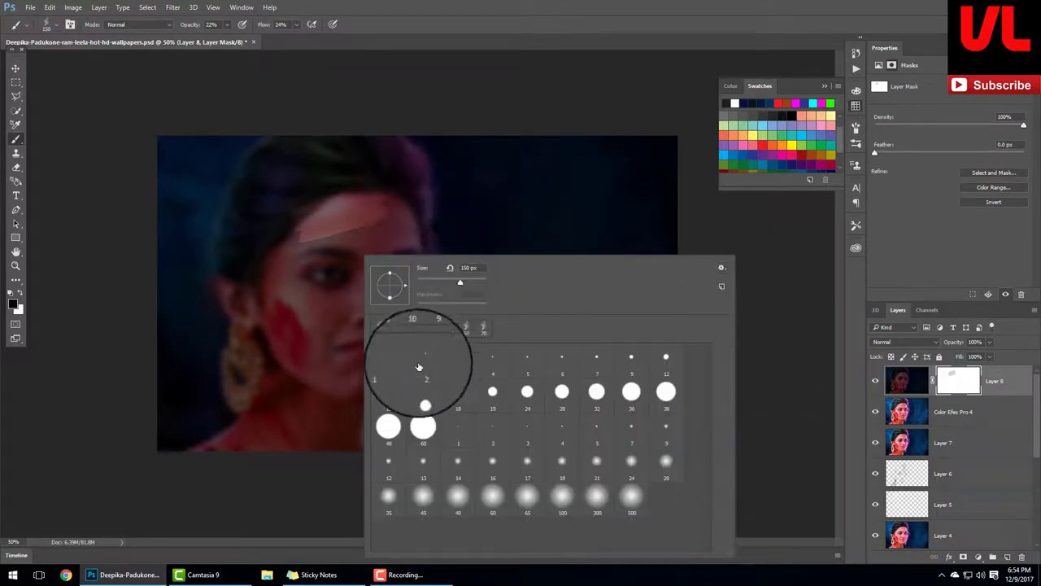
left_click(420, 513)
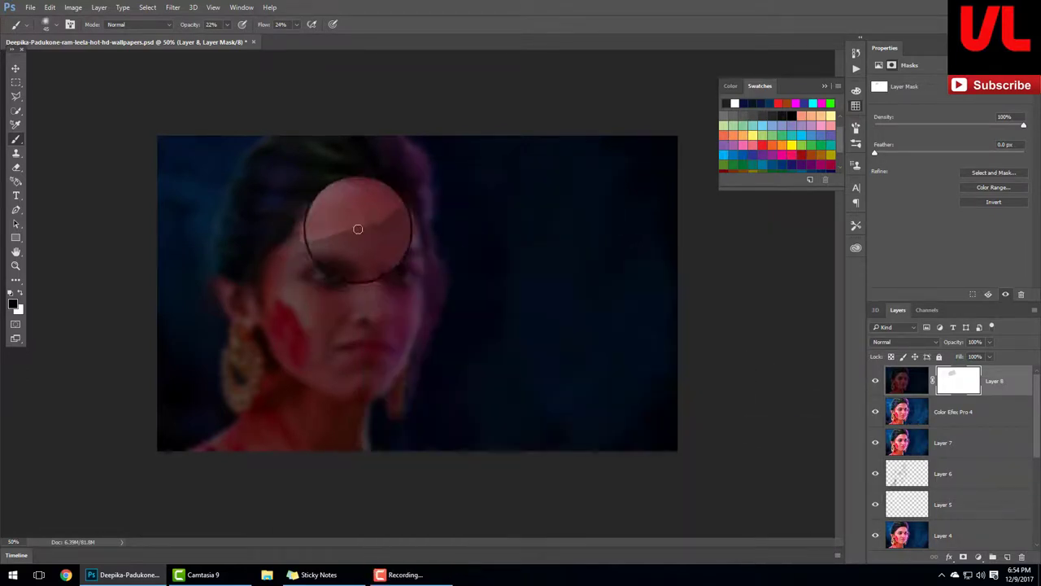
left_click(350, 234)
Paint black on the mask over the face, hair, neck and earring to reveal them brightly
mouse_move(337, 259)
left_mouse_down()
mouse_move(350, 193)
mouse_move(312, 256)
mouse_move(280, 244)
mouse_move(314, 221)
mouse_move(324, 227)
mouse_move(332, 156)
mouse_move(285, 178)
mouse_move(244, 226)
mouse_move(240, 268)
mouse_move(315, 181)
mouse_move(395, 170)
mouse_move(442, 239)
mouse_move(404, 362)
mouse_move(374, 353)
mouse_move(379, 310)
mouse_move(391, 430)
mouse_move(373, 406)
mouse_move(335, 457)
left_mouse_up()
mouse_move(282, 424)
left_mouse_down()
mouse_move(284, 458)
mouse_move(295, 425)
mouse_move(279, 442)
mouse_move(369, 361)
mouse_move(360, 336)
mouse_move(373, 200)
mouse_move(334, 244)
mouse_move(325, 293)
mouse_move(276, 279)
mouse_move(276, 313)
mouse_move(237, 363)
mouse_move(255, 225)
mouse_move(284, 204)
mouse_move(310, 136)
mouse_move(260, 159)
mouse_move(271, 144)
mouse_move(263, 226)
mouse_move(325, 273)
mouse_move(305, 179)
left_mouse_up()
mouse_move(390, 212)
left_mouse_down()
mouse_move(420, 216)
mouse_move(398, 201)
left_mouse_up()
left_click_drag(344, 326, 341, 298)
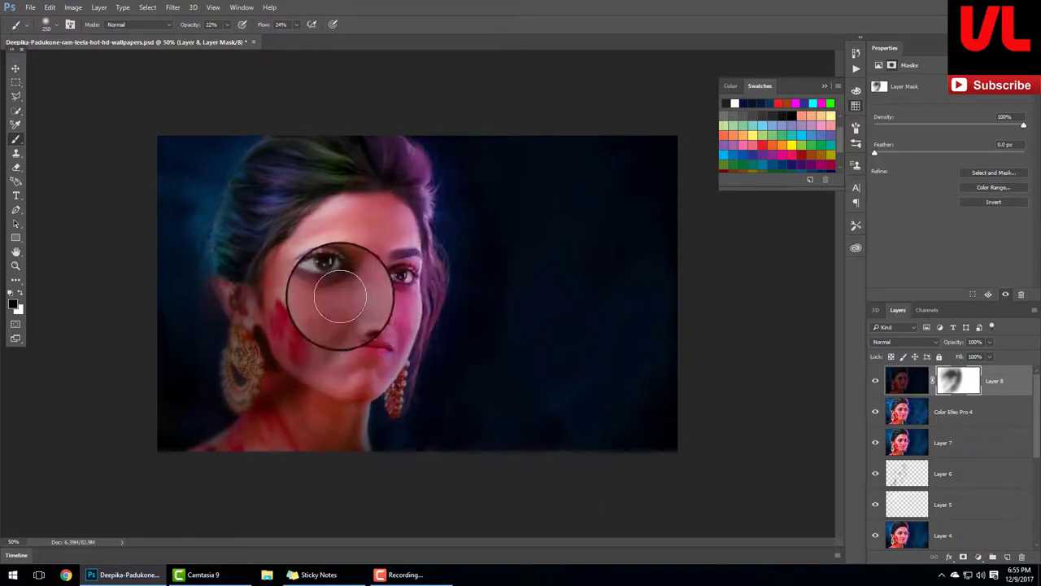
mouse_move(406, 281)
left_mouse_down()
mouse_move(383, 302)
mouse_move(383, 325)
mouse_move(361, 261)
mouse_move(365, 348)
mouse_move(366, 311)
mouse_move(395, 267)
mouse_move(371, 383)
mouse_move(430, 233)
mouse_move(494, 213)
left_mouse_up()
mouse_move(420, 320)
left_mouse_down()
mouse_move(414, 214)
mouse_move(372, 251)
mouse_move(360, 399)
mouse_move(396, 428)
mouse_move(448, 398)
left_mouse_up()
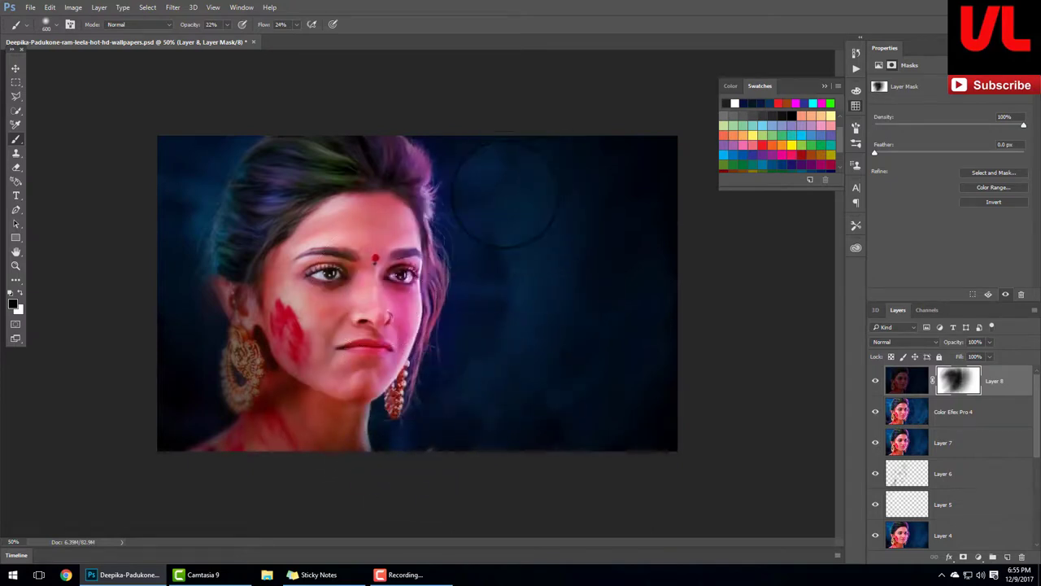
mouse_move(460, 238)
left_mouse_down()
mouse_move(430, 274)
mouse_move(418, 395)
mouse_move(337, 430)
mouse_move(372, 204)
mouse_move(461, 204)
mouse_move(372, 214)
mouse_move(451, 218)
mouse_move(437, 379)
mouse_move(477, 400)
mouse_move(390, 333)
mouse_move(451, 200)
mouse_move(502, 337)
left_mouse_up()
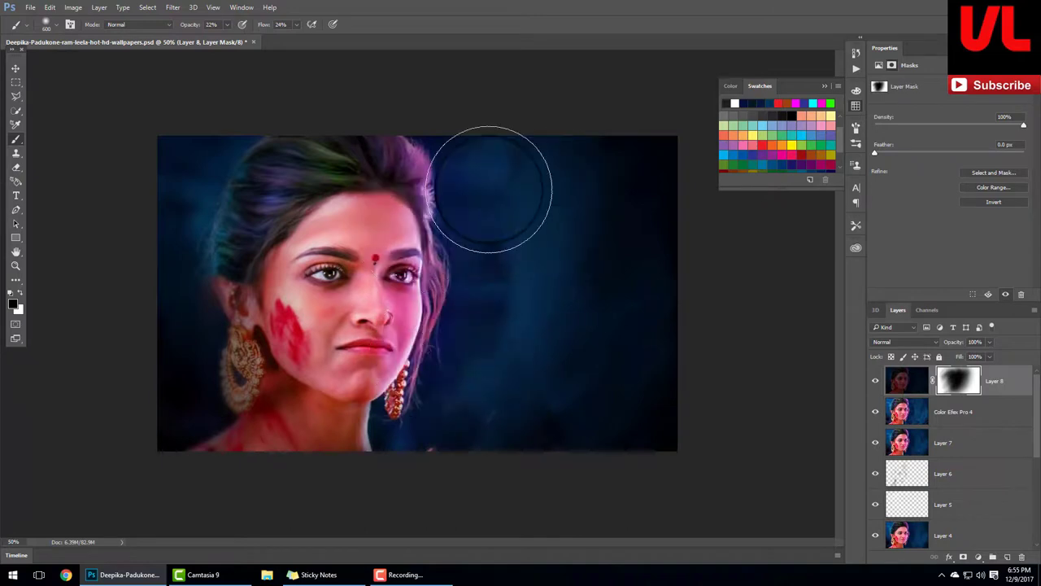
mouse_move(488, 189)
left_mouse_down()
mouse_move(423, 379)
mouse_move(434, 388)
mouse_move(426, 403)
left_mouse_up()
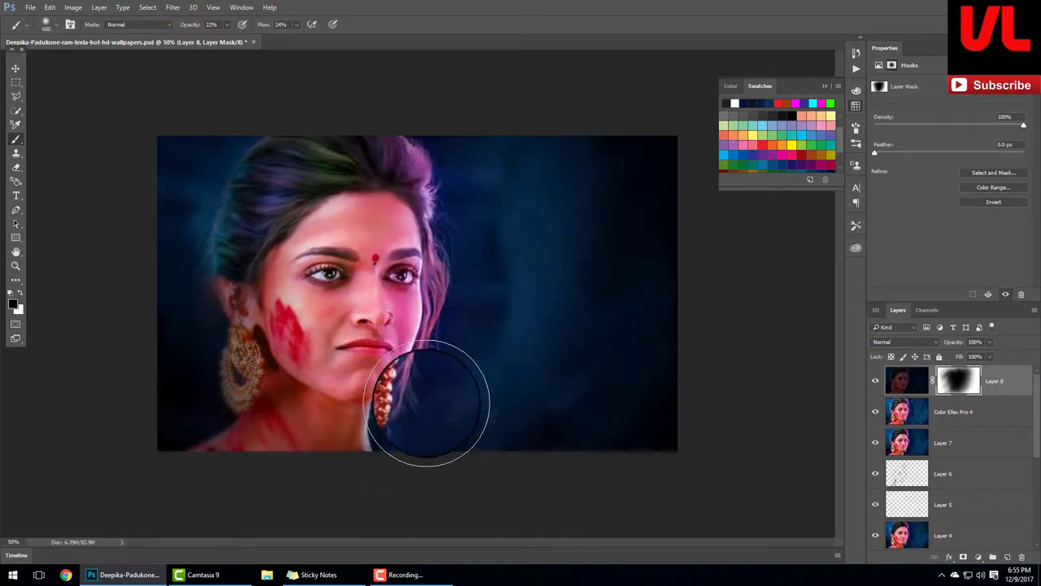
left_click(876, 381)
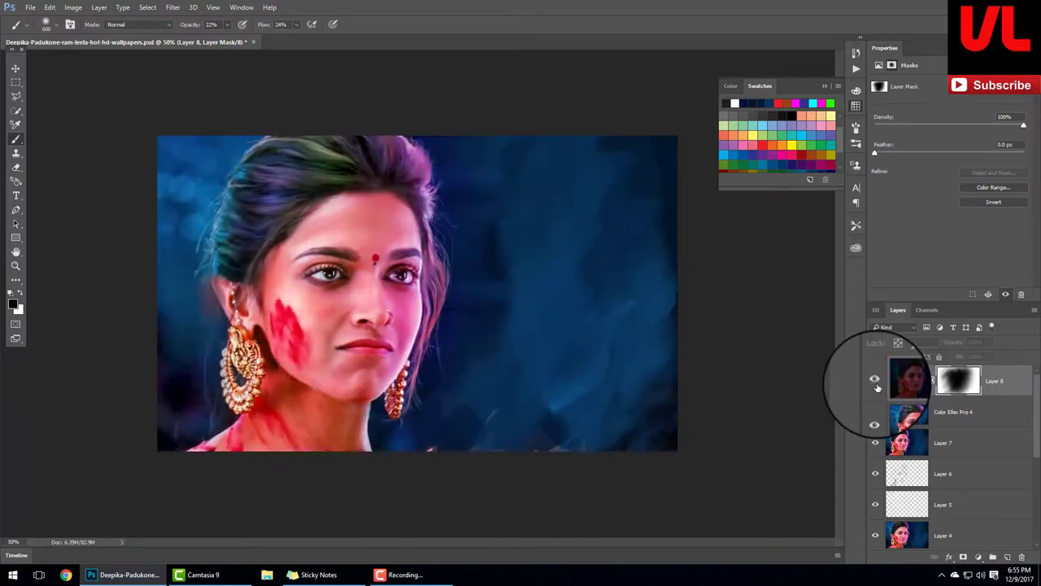
Lower Layer 8's opacity to 59%, toggling its visibility to compare the vignette
left_click(875, 380)
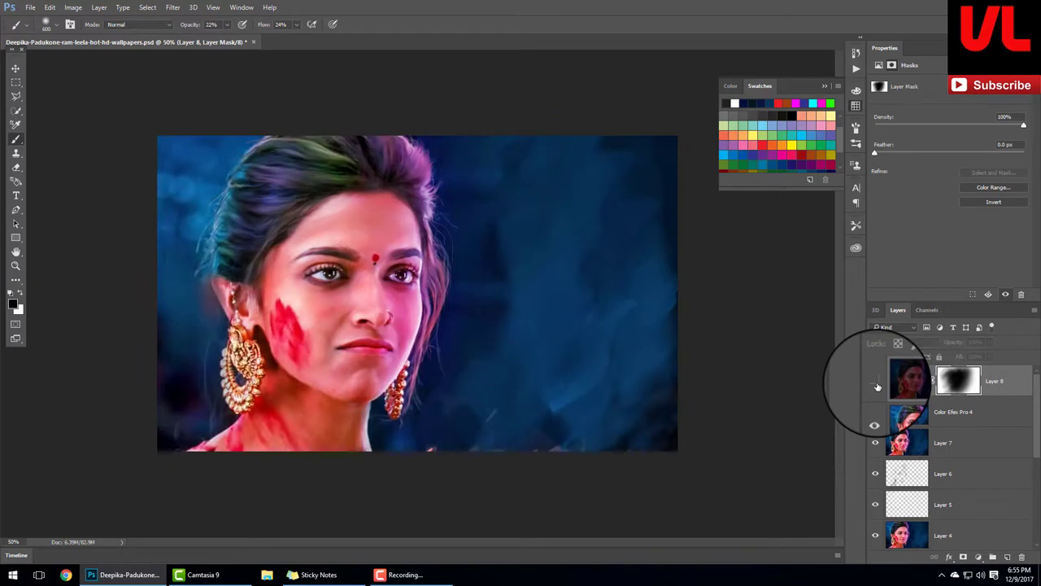
left_click(875, 380)
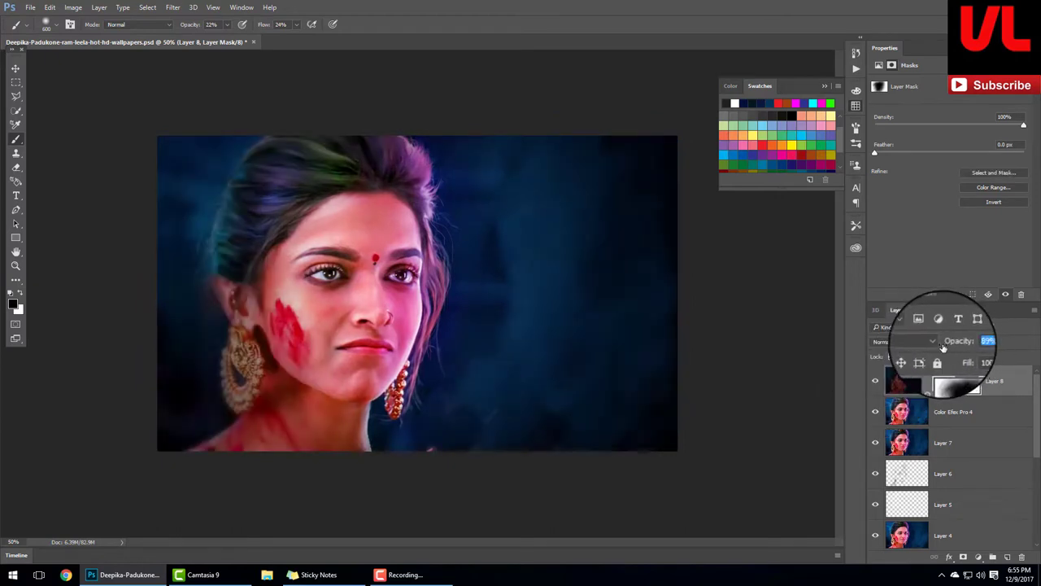
left_click_drag(942, 348, 928, 350)
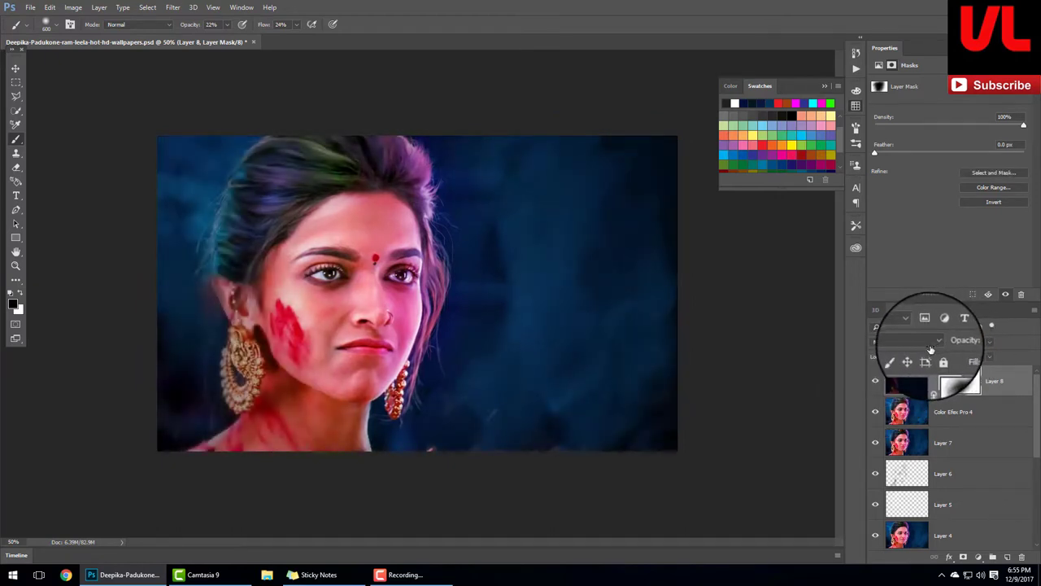
left_click(875, 380)
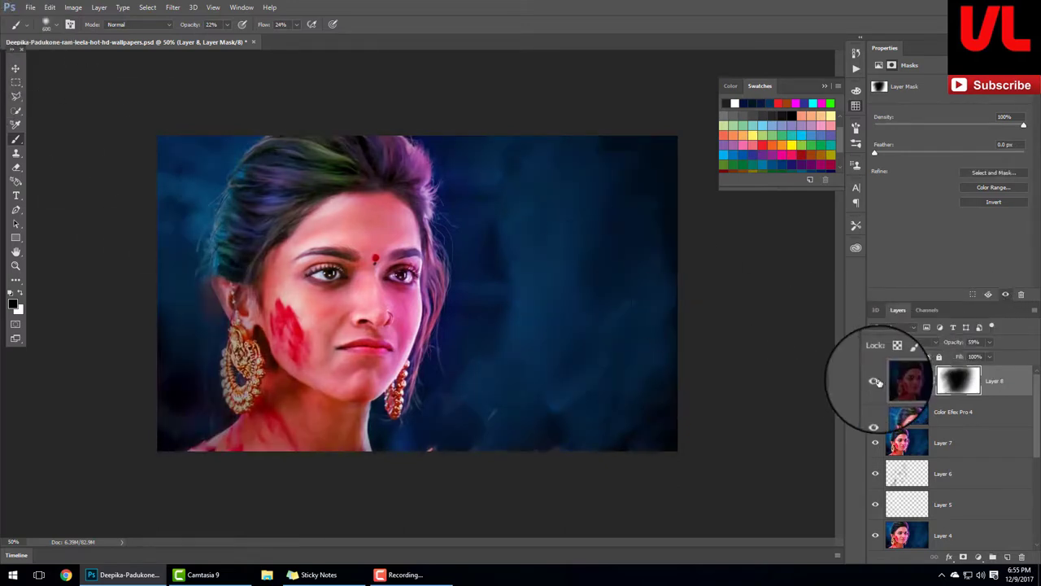
left_click(875, 381)
left_click(875, 381)
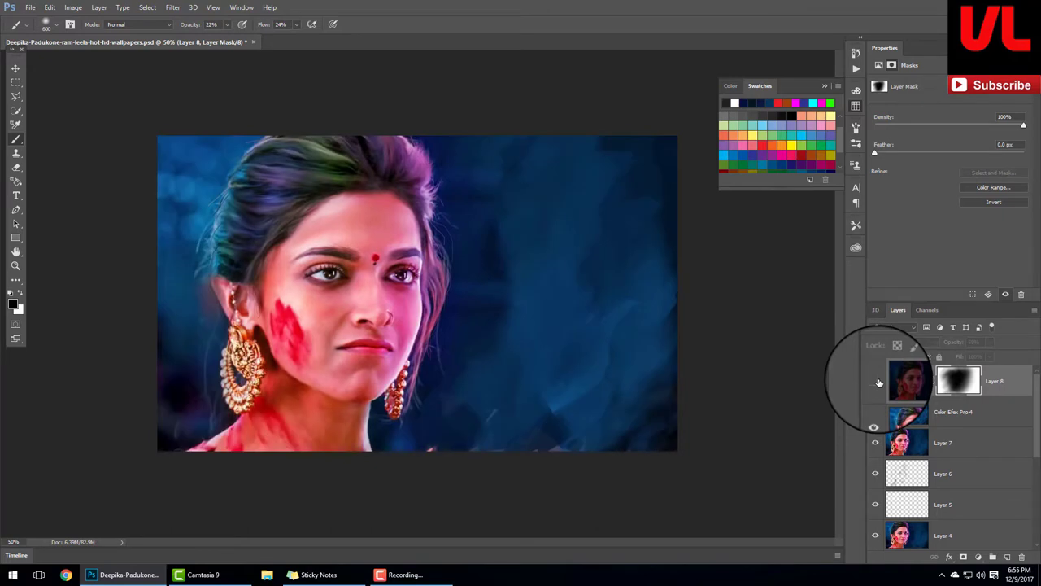
left_click(18, 70)
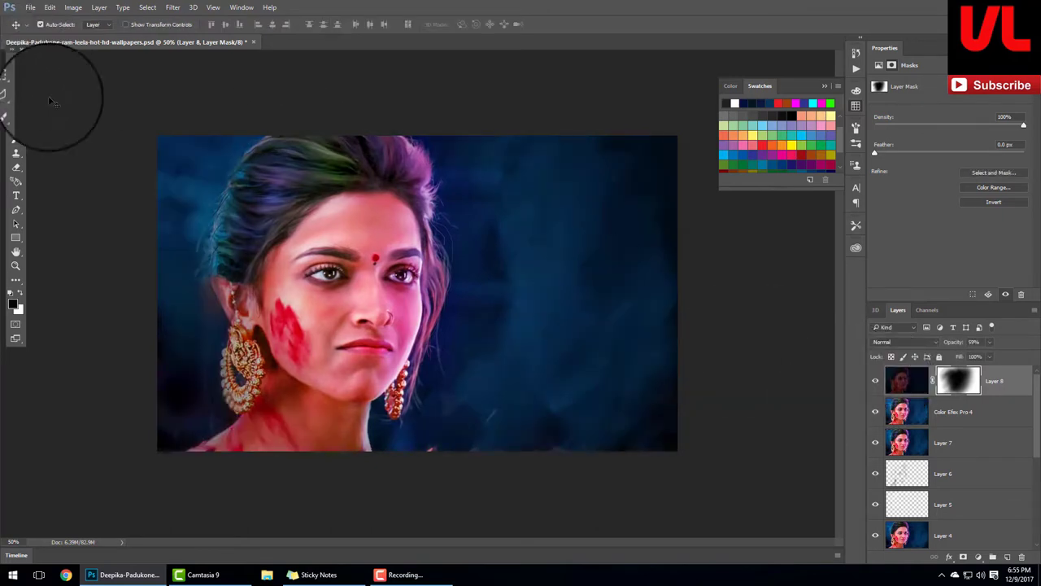
Stamp visible layers into a new Layer 9 and save the wallpaper PSD
key("ctrl+shift+alt+e")
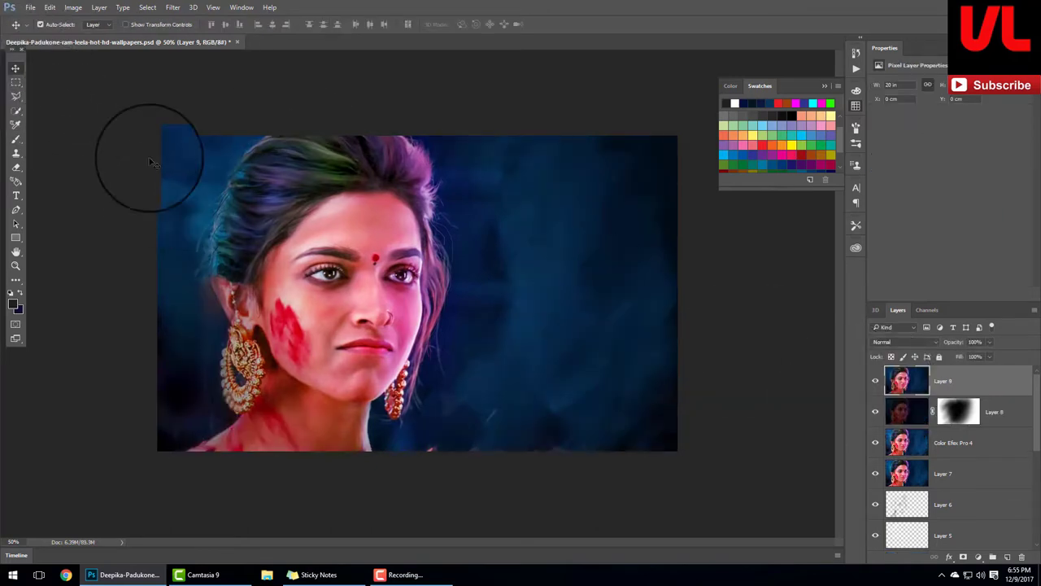
left_click(30, 7)
left_click(49, 116)
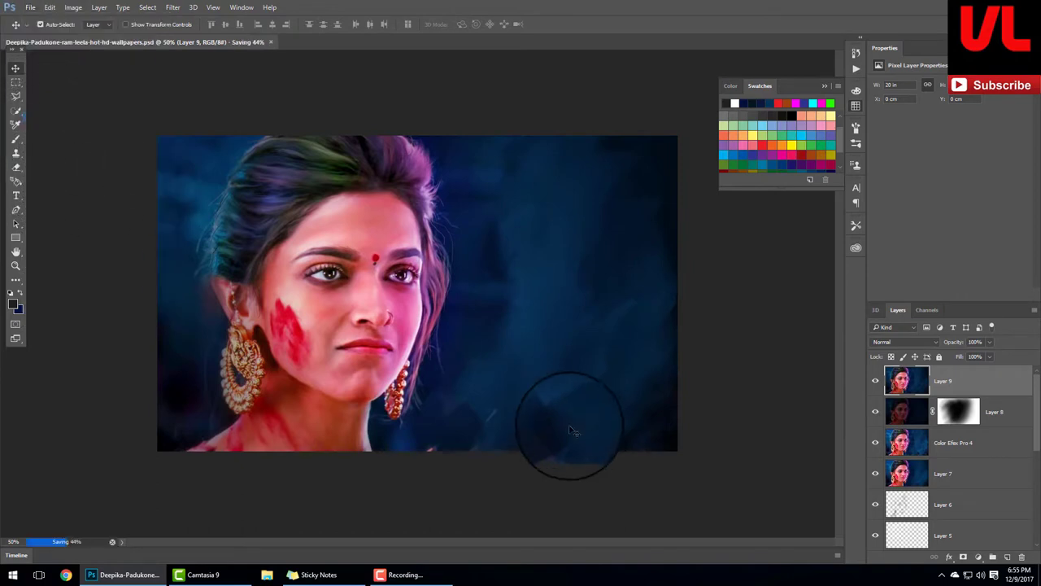
left_click(403, 574)
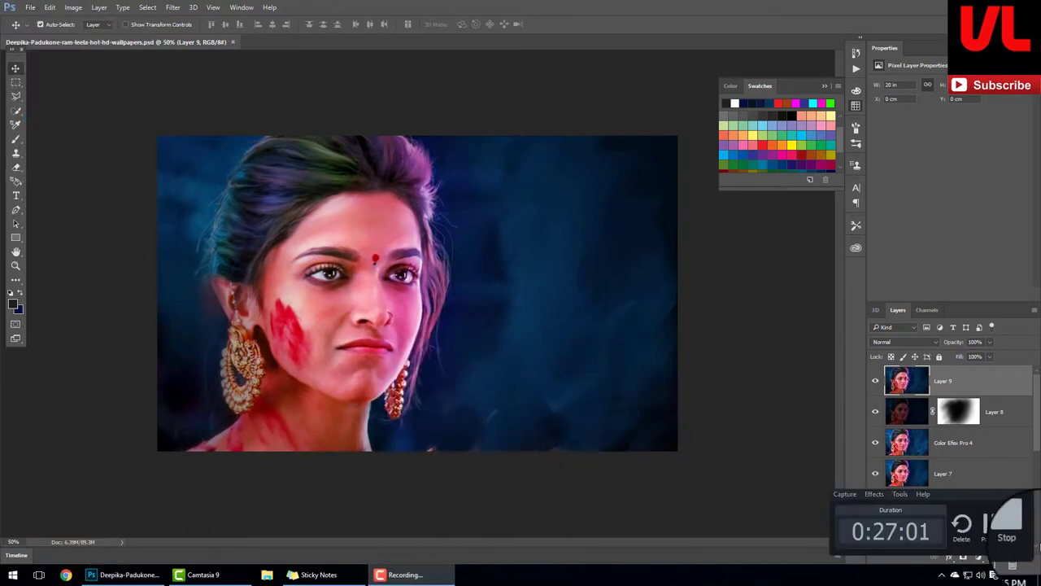